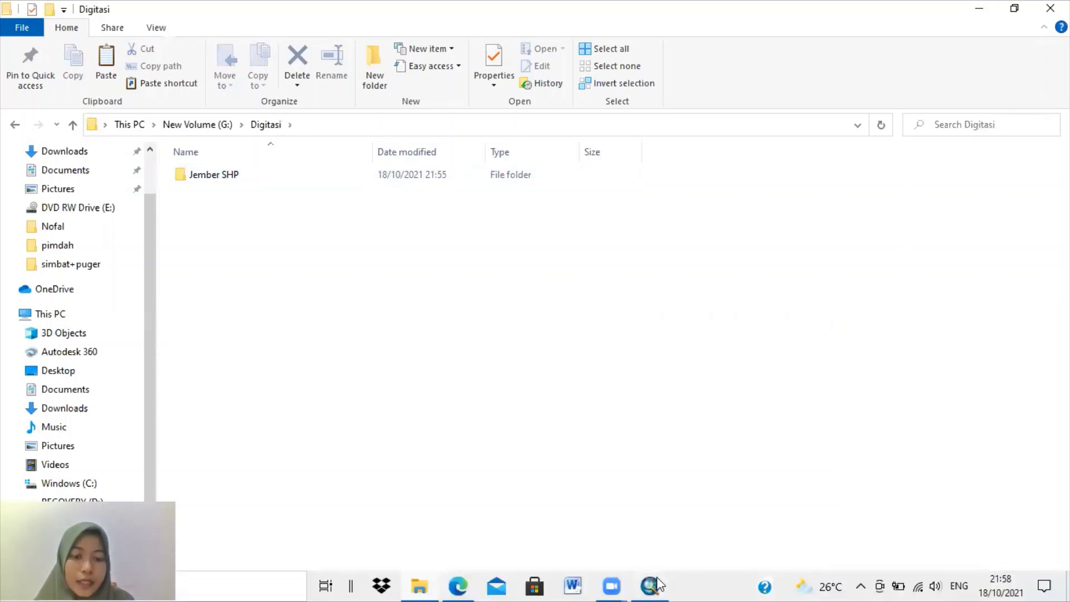
Switch to ArcMap and connect the Digitasi folder on drive G: to the catalog
{"action": "left_click", "coordinate": [659, 583]}
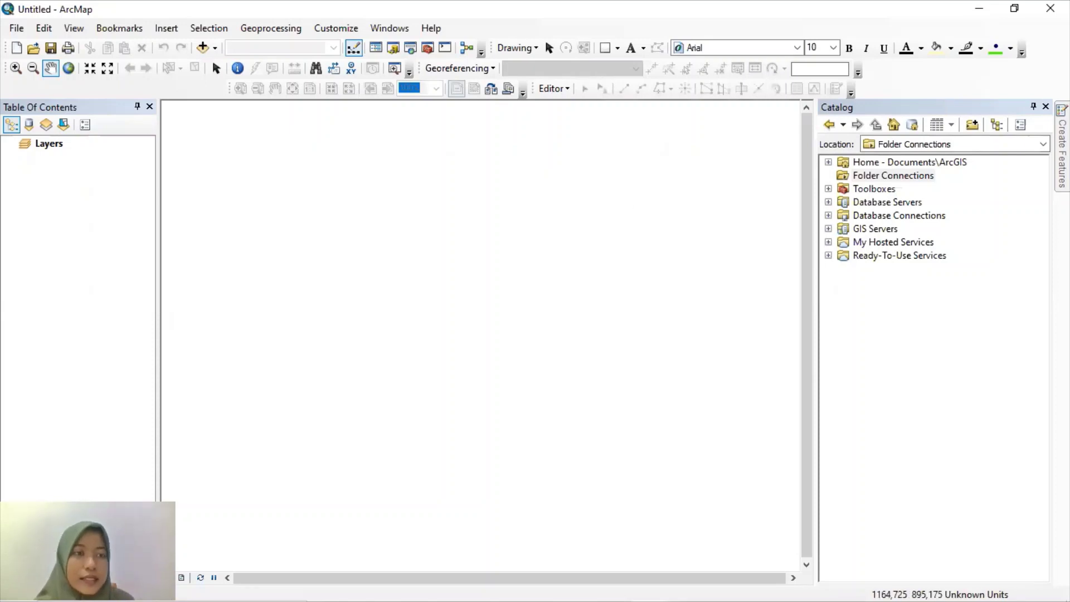
{"action": "left_click", "coordinate": [974, 126]}
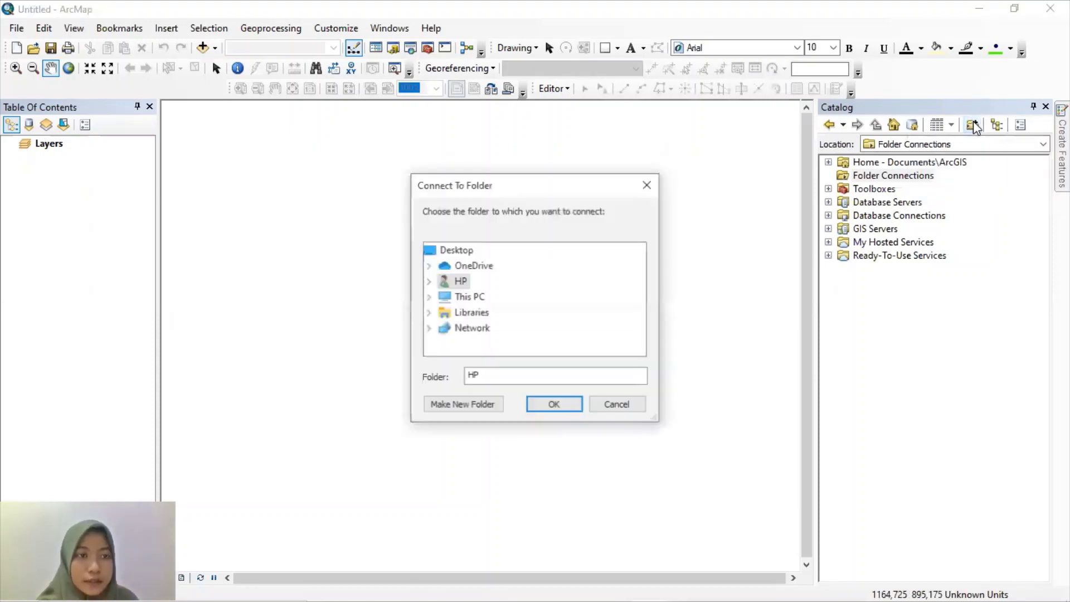
{"action": "double_click", "coordinate": [472, 299]}
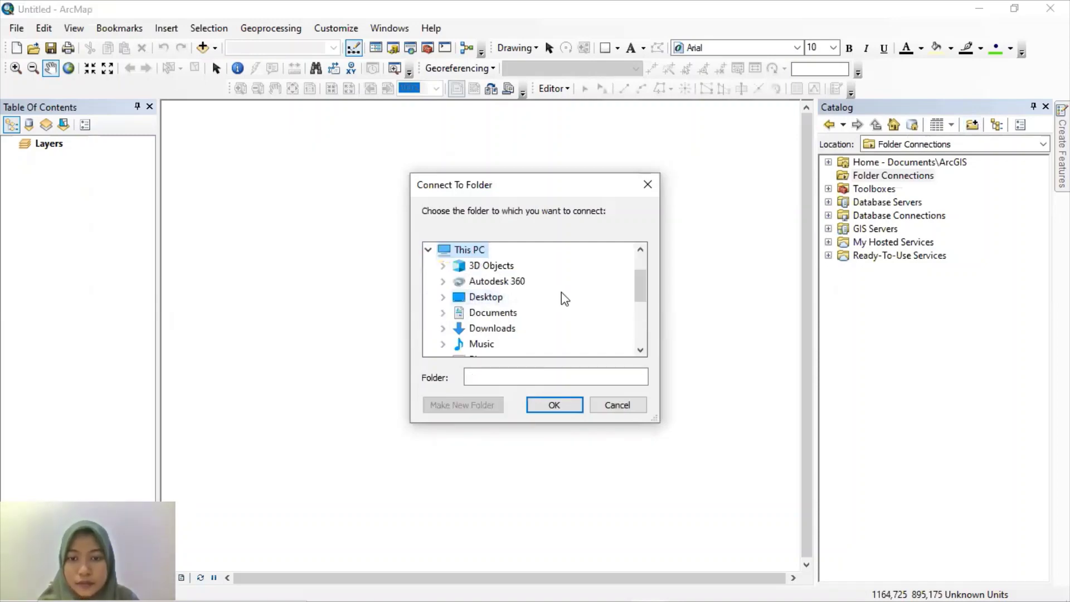
{"action": "scroll", "coordinate": [561, 292], "scroll_direction": "down", "scroll_amount": 3}
{"action": "left_click", "coordinate": [548, 309]}
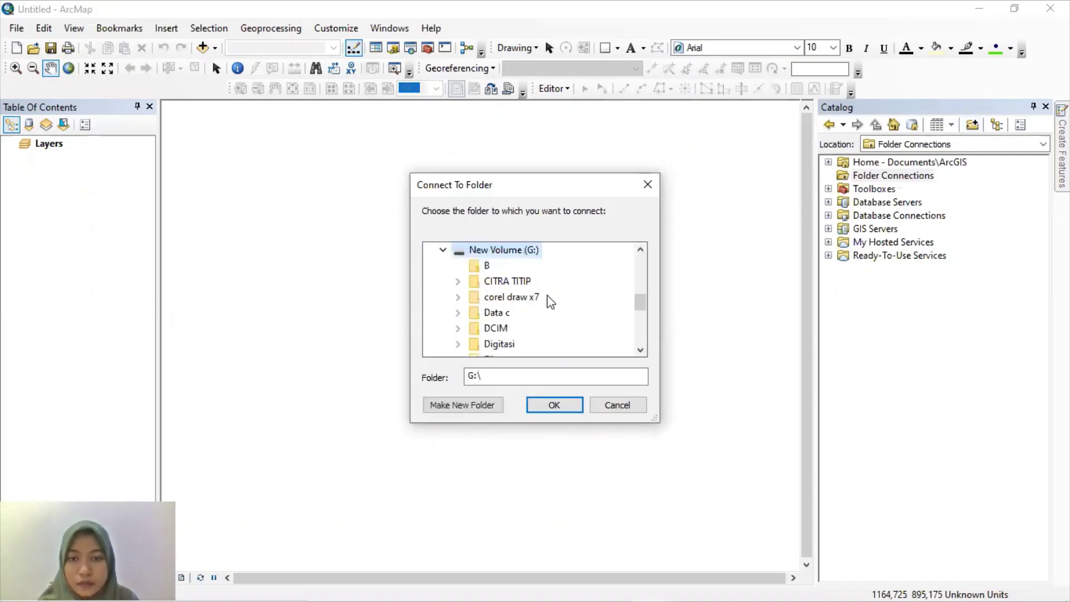
{"action": "scroll", "coordinate": [505, 309], "scroll_direction": "down", "scroll_amount": 1}
{"action": "double_click", "coordinate": [505, 302]}
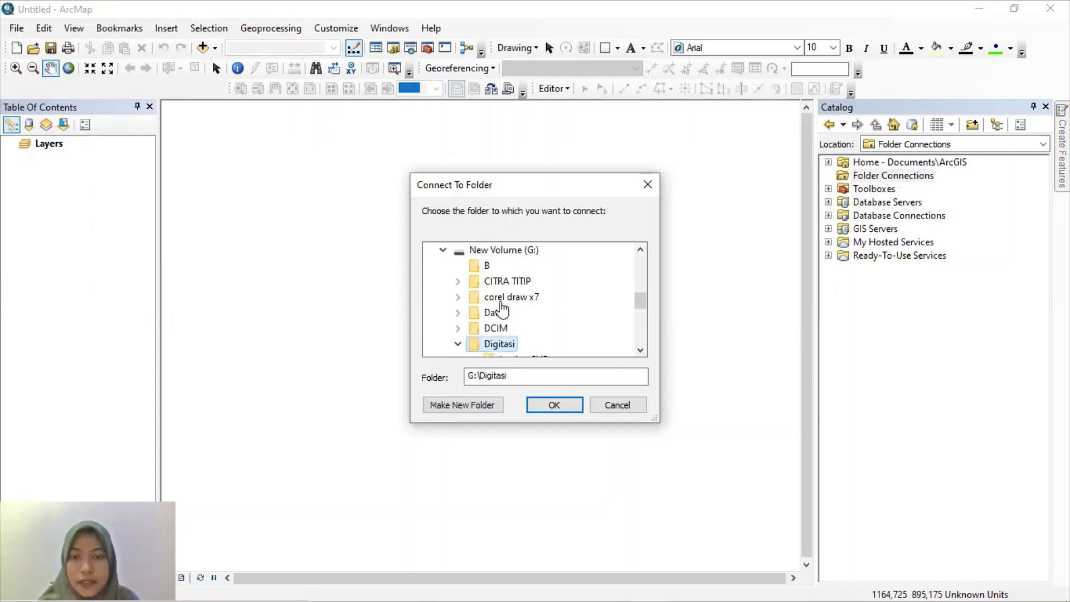
{"action": "left_click", "coordinate": [552, 407]}
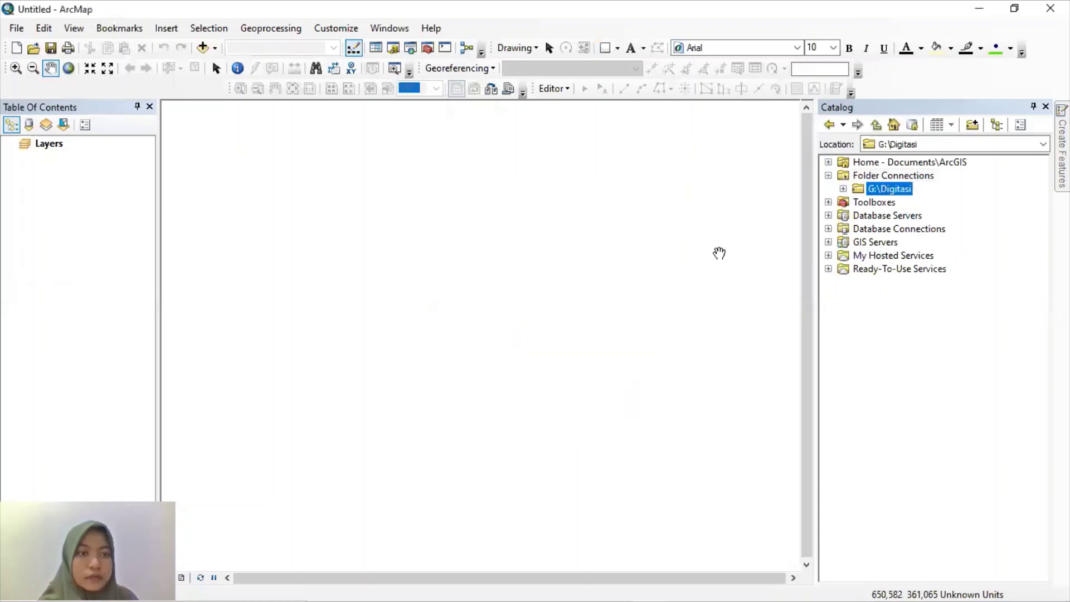
Add the Kec_Sumbersari.shp shapefile from the Jember SHP folder in G:\Digitasi to the map
{"action": "double_click", "coordinate": [876, 192]}
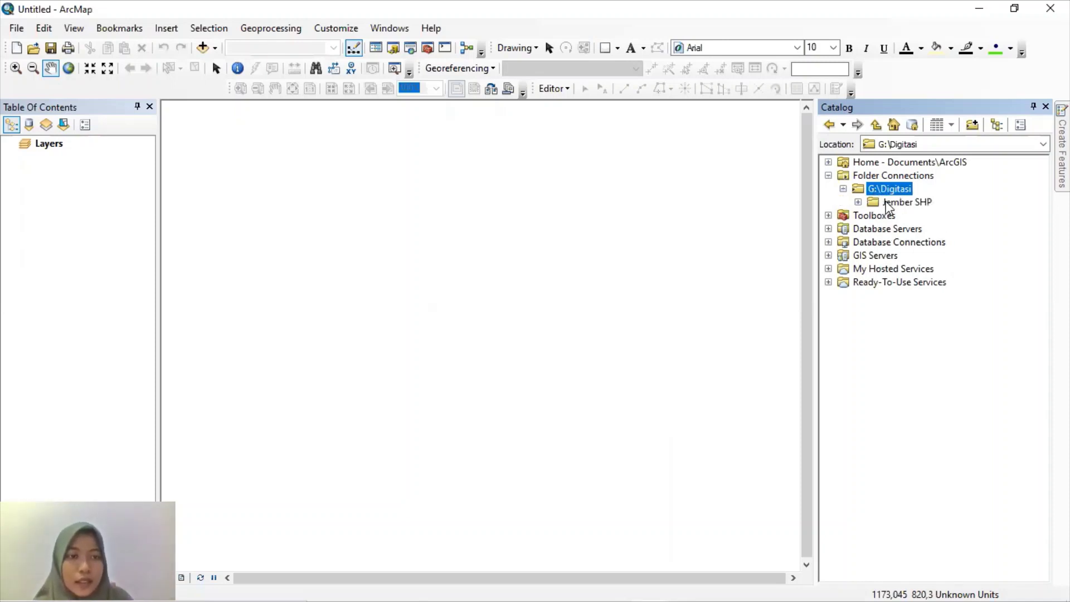
{"action": "left_click", "coordinate": [886, 202]}
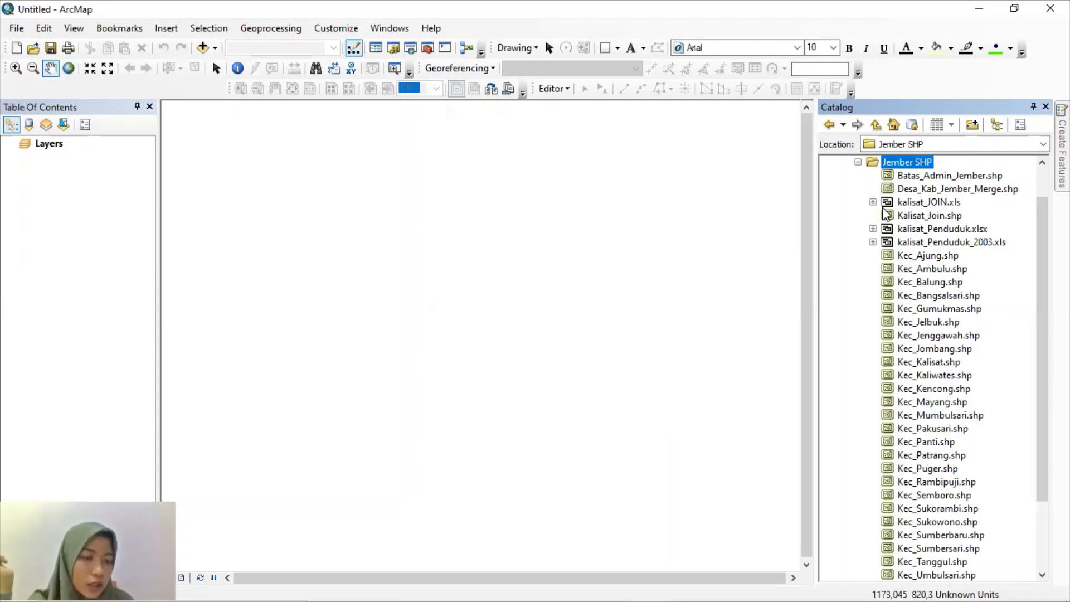
{"action": "scroll", "coordinate": [931, 282], "scroll_direction": "down", "scroll_amount": 2}
{"action": "scroll", "coordinate": [931, 390], "scroll_direction": "down", "scroll_amount": 1}
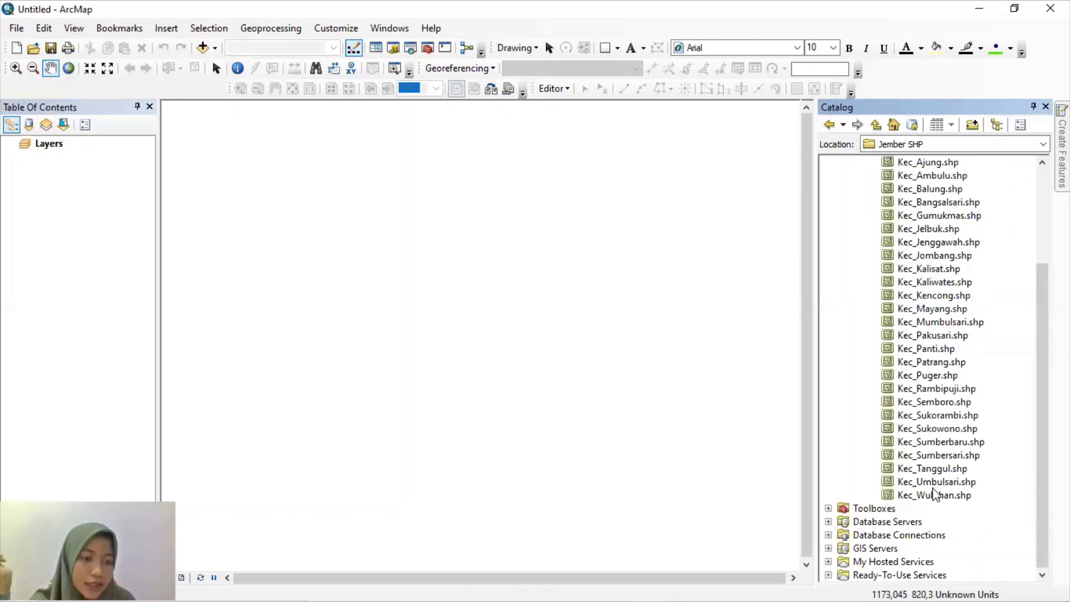
{"action": "left_click", "coordinate": [933, 457]}
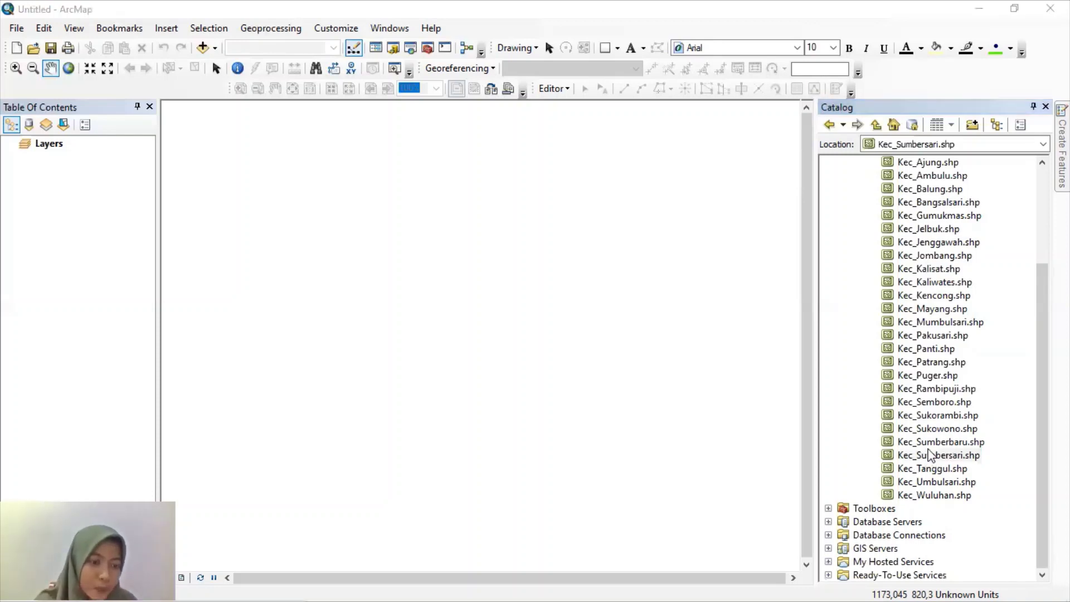
{"action": "left_click_drag", "start_coordinate": [929, 460], "coordinate": [448, 322]}
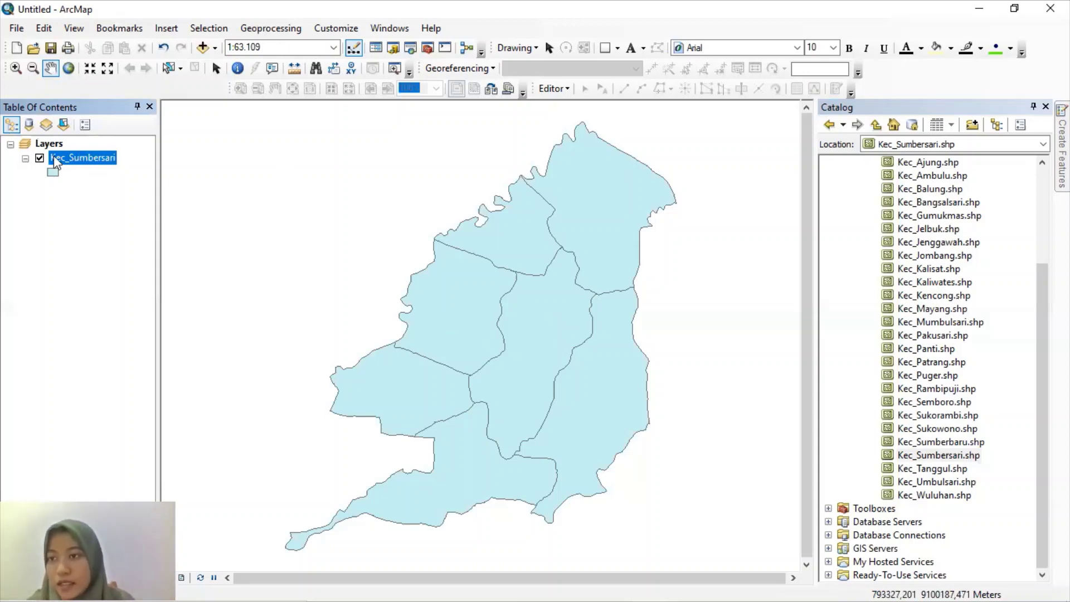
Turn on feature labels for the Kec_Sumbersari layer, using NAMOBJ as the label field
{"action": "double_click", "coordinate": [89, 158]}
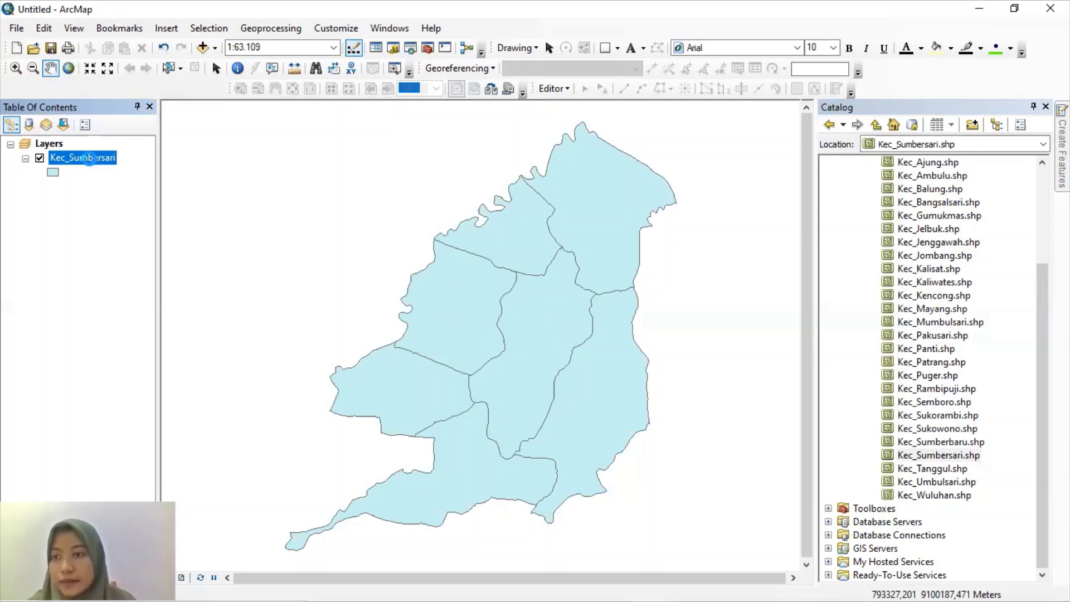
{"action": "right_click", "coordinate": [89, 159]}
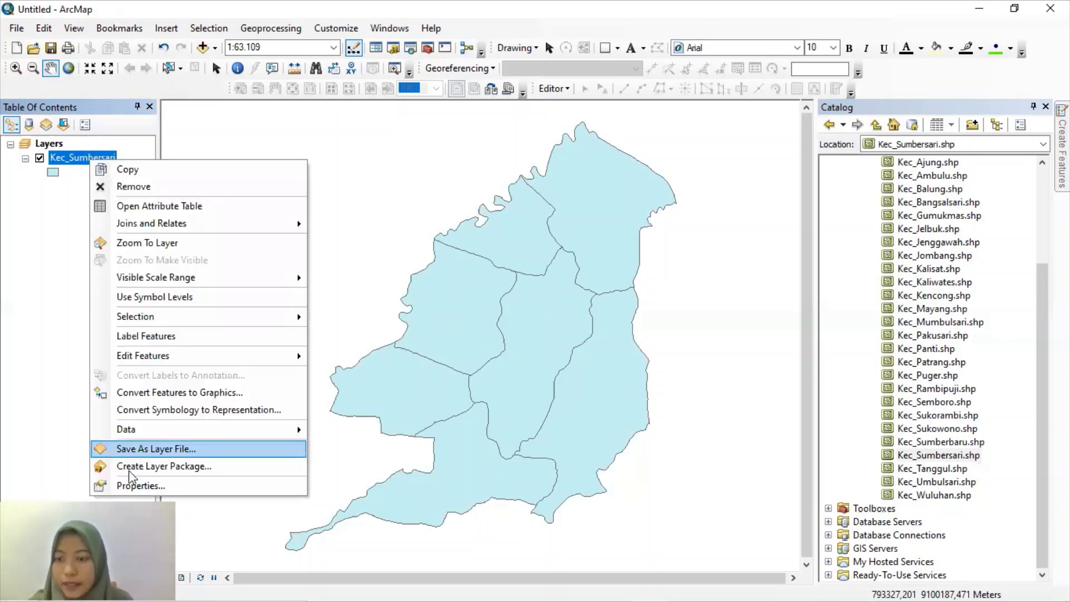
{"action": "left_click", "coordinate": [142, 486]}
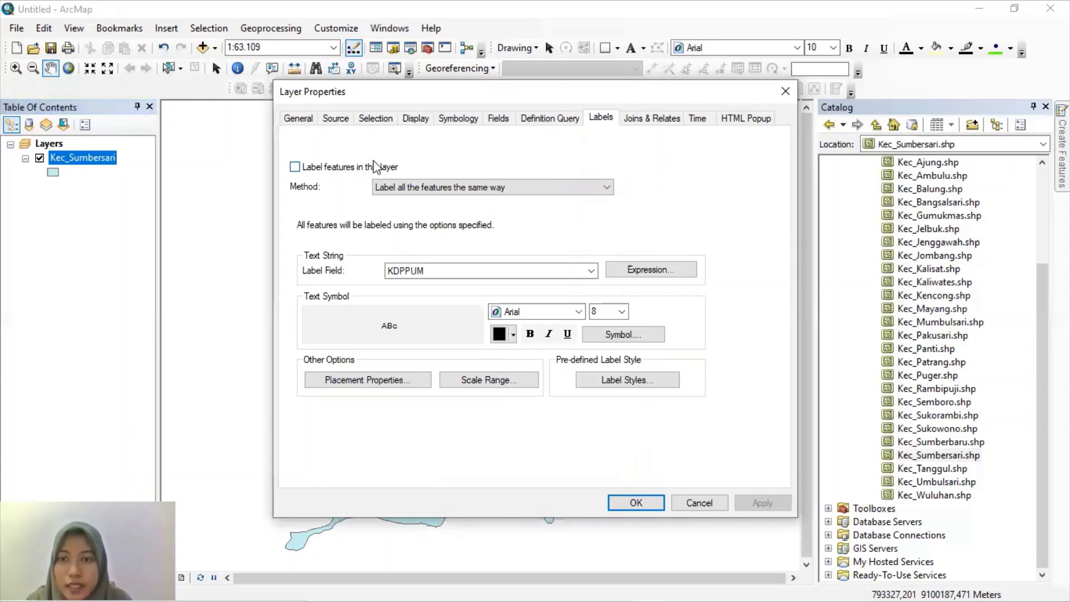
{"action": "left_click", "coordinate": [295, 167]}
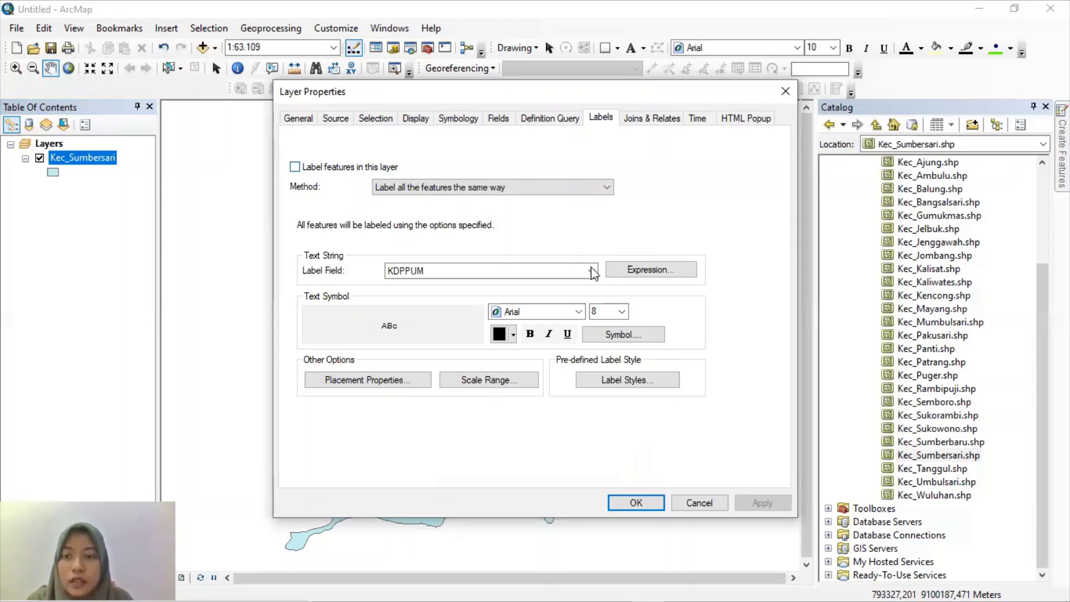
{"action": "left_click", "coordinate": [559, 276]}
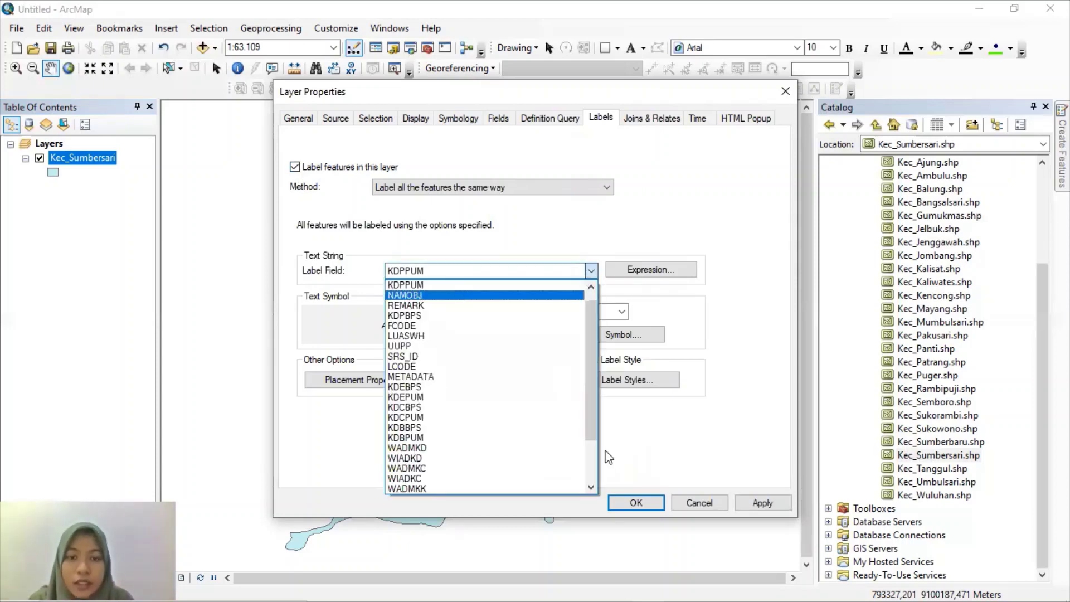
{"action": "left_click", "coordinate": [459, 295]}
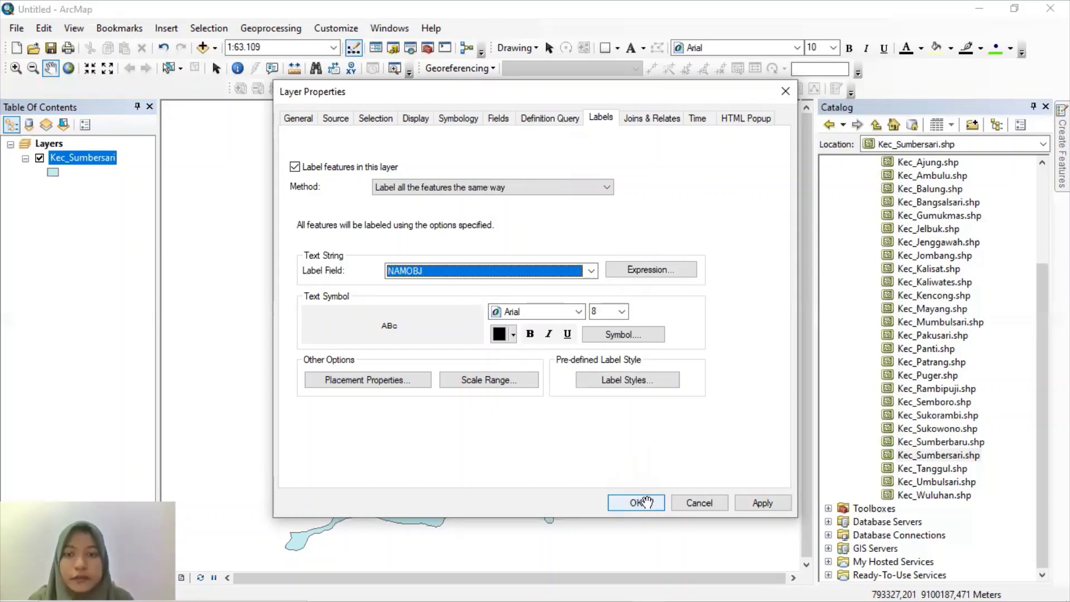
{"action": "left_click", "coordinate": [636, 503]}
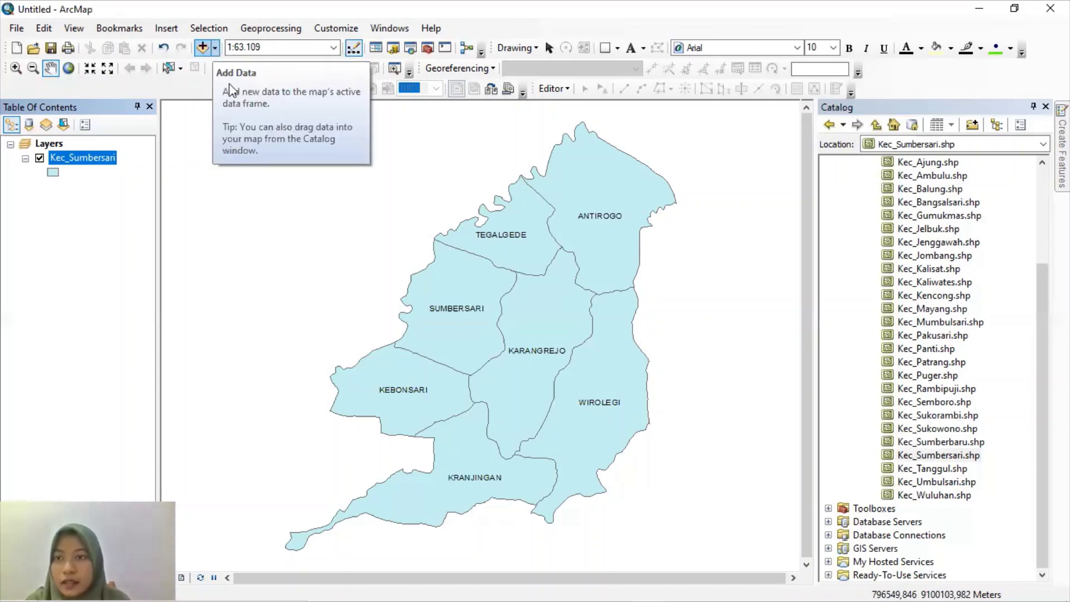
Add the Imagery basemap to the map
{"action": "left_click", "coordinate": [215, 49]}
{"action": "left_click", "coordinate": [231, 85]}
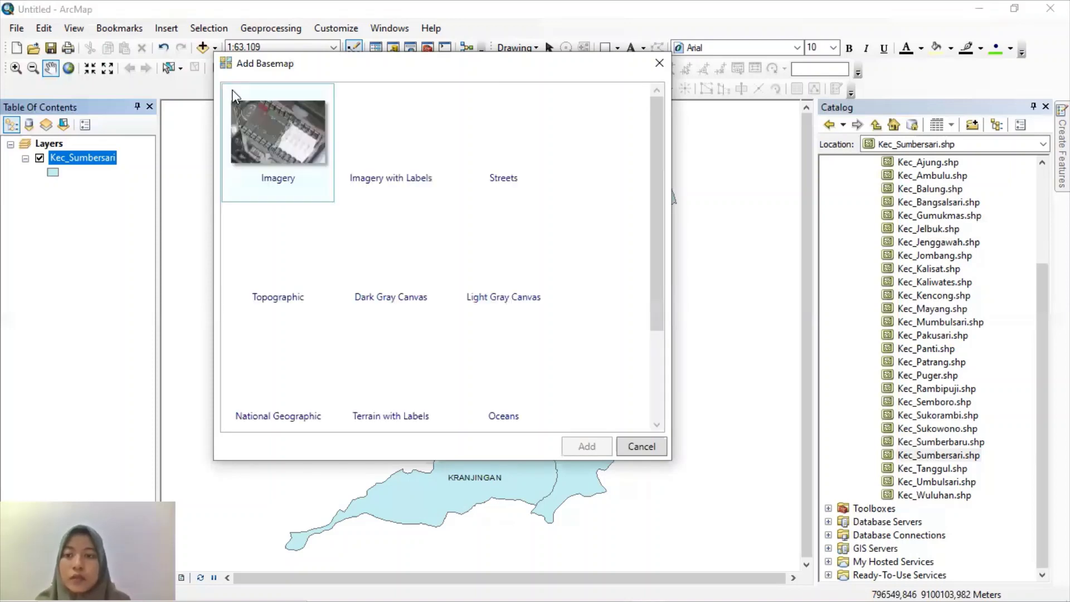
{"action": "left_click", "coordinate": [269, 149]}
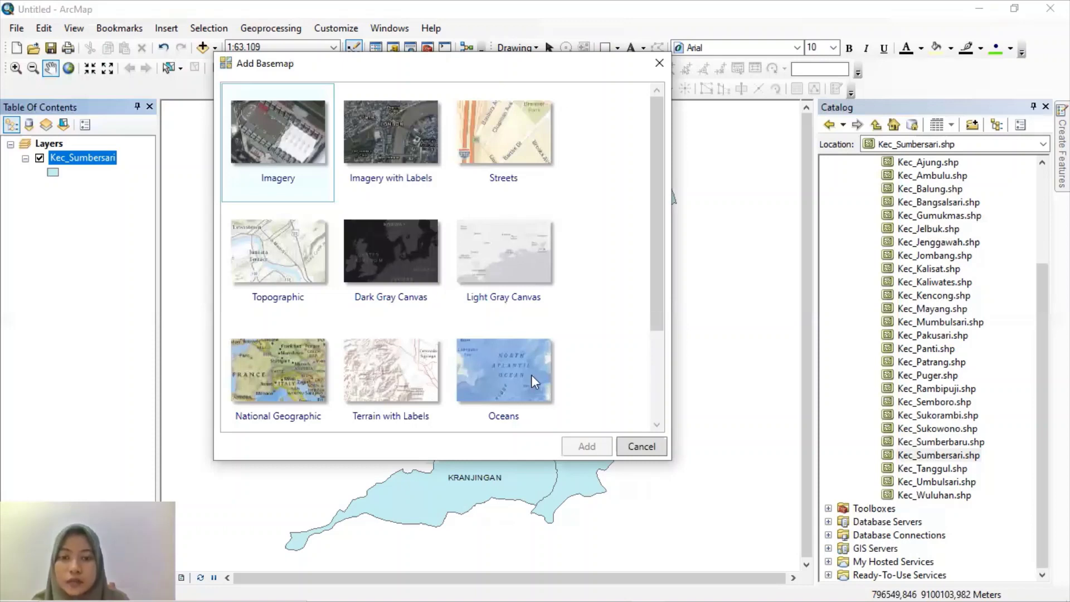
{"action": "left_click", "coordinate": [571, 443]}
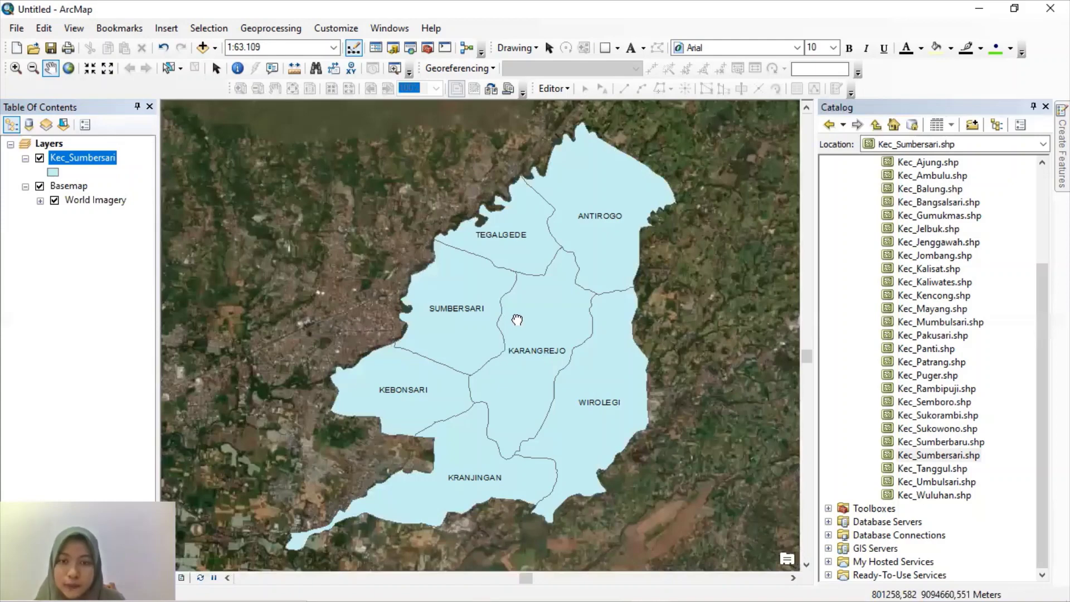
Change the Kec_Sumbersari layer symbol to no fill color with a bright green outline of width 2
{"action": "left_click_drag", "start_coordinate": [517, 319], "coordinate": [492, 286]}
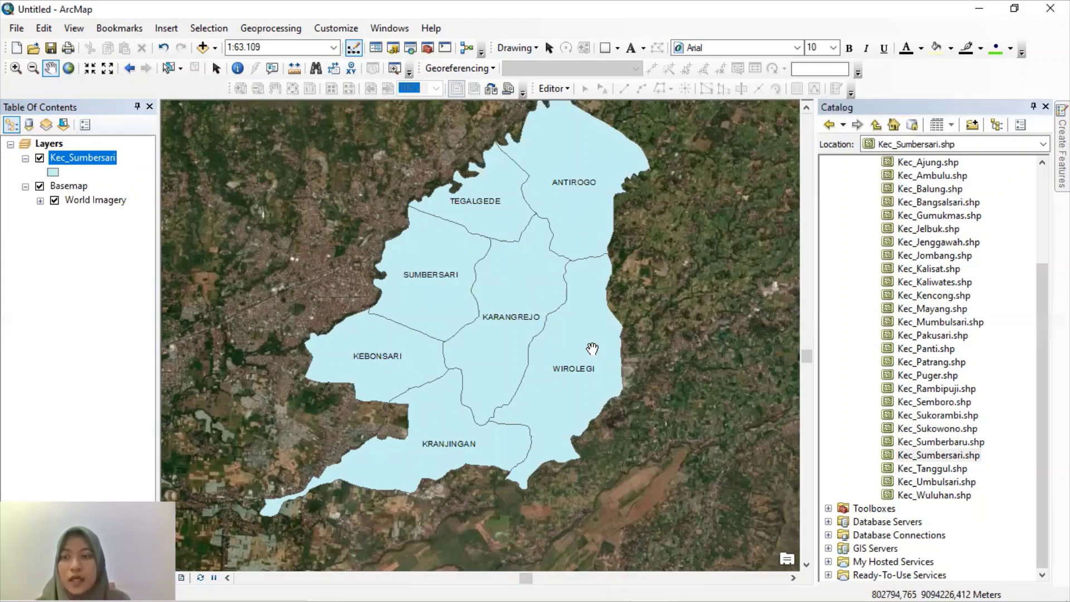
{"action": "left_click", "coordinate": [53, 173]}
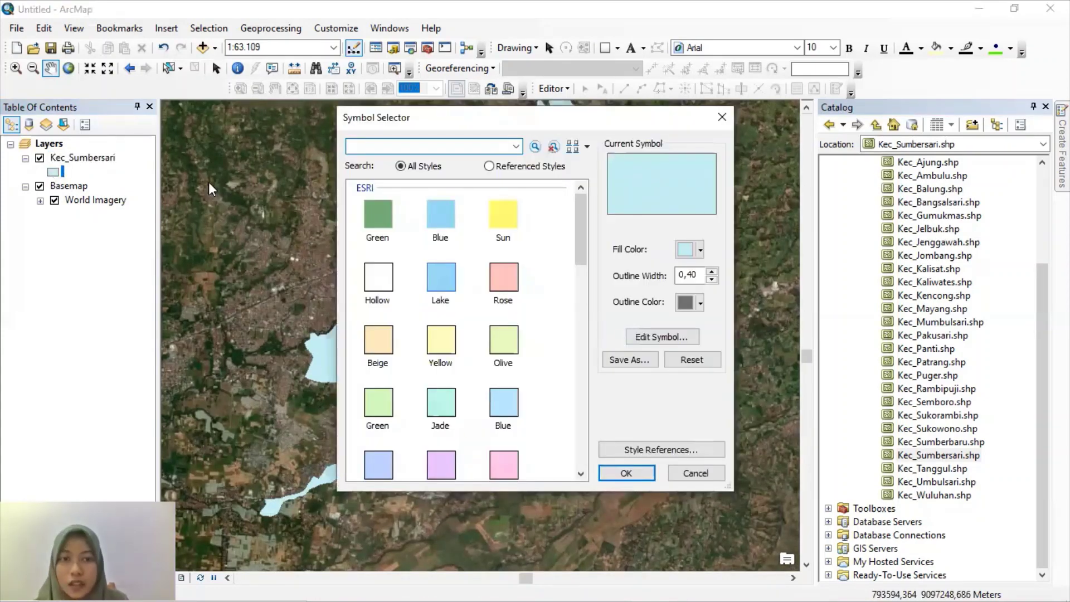
{"action": "left_click", "coordinate": [701, 250]}
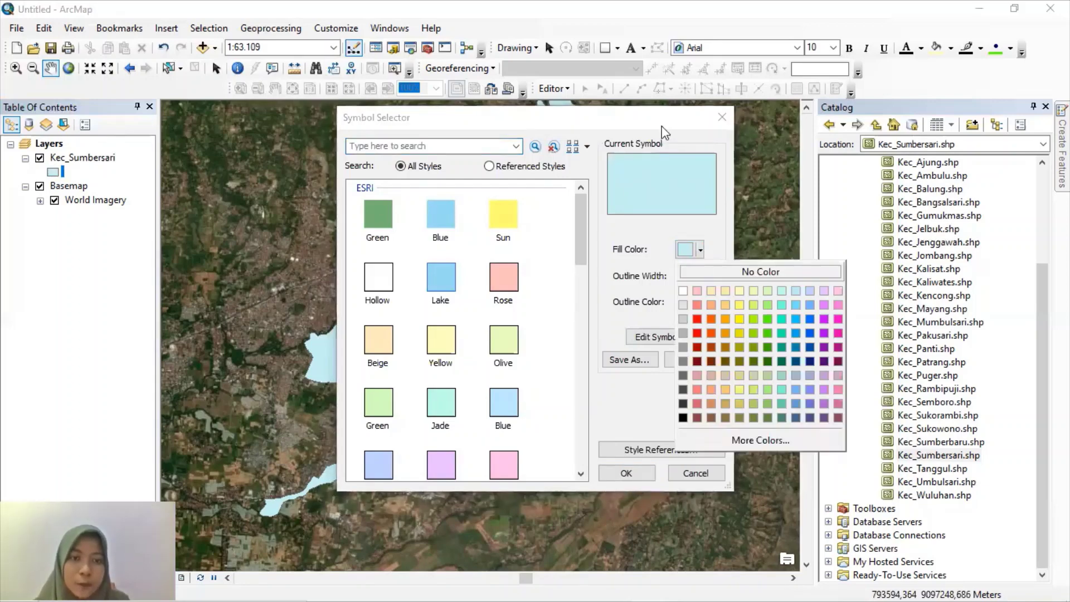
{"action": "left_click", "coordinate": [705, 273]}
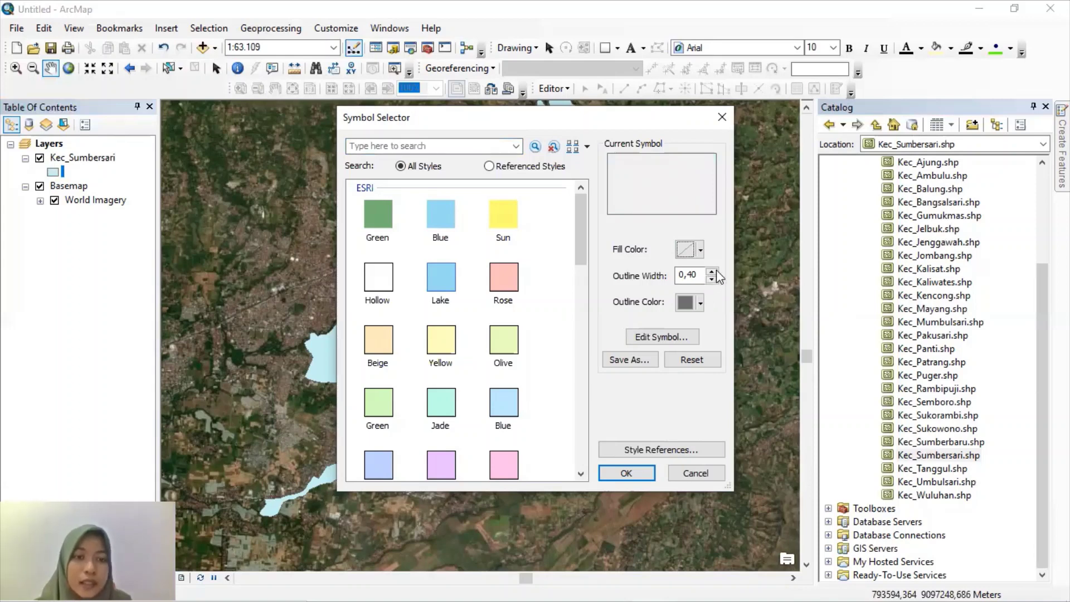
{"action": "left_click", "coordinate": [712, 272]}
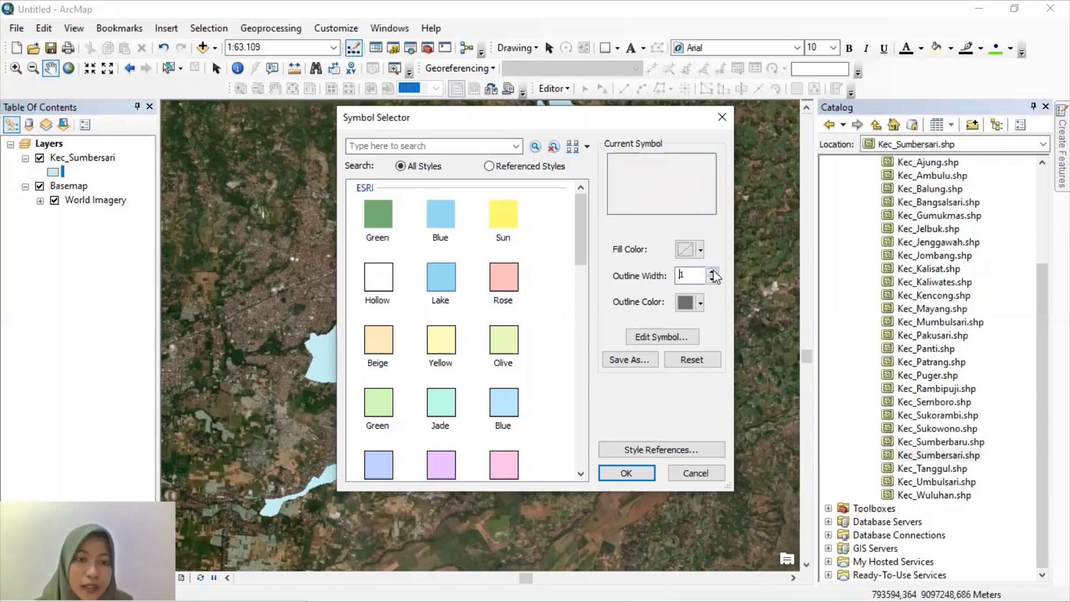
{"action": "left_click", "coordinate": [712, 272]}
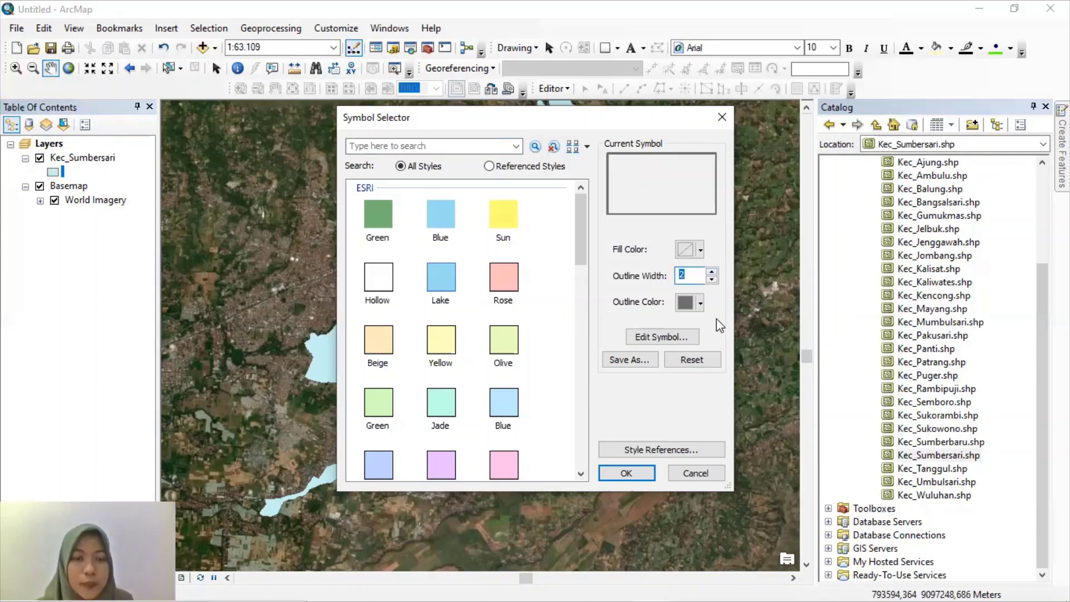
{"action": "left_click", "coordinate": [700, 306]}
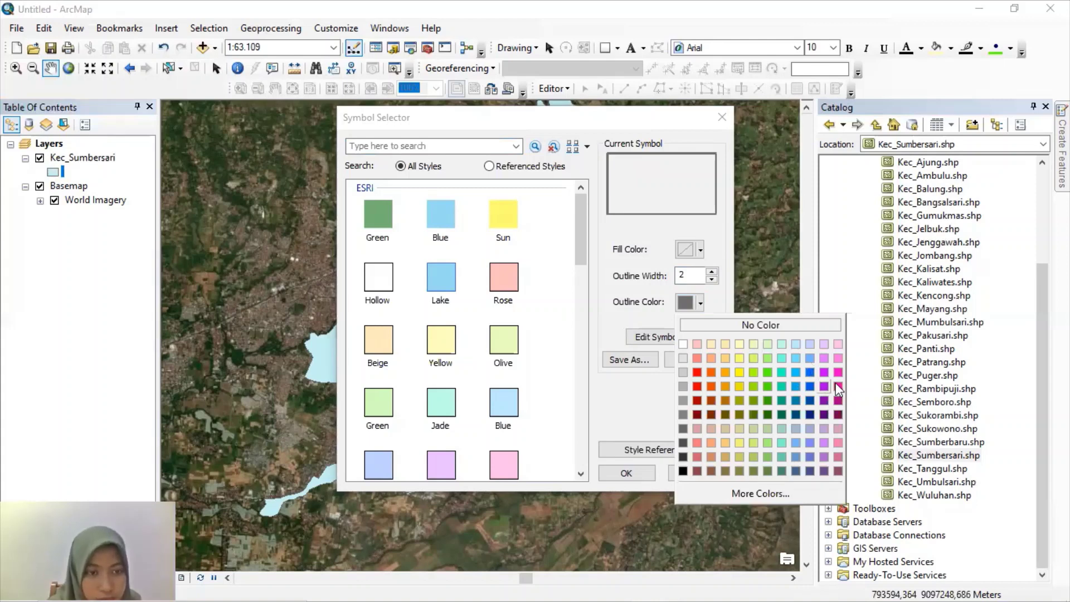
{"action": "left_click", "coordinate": [768, 372]}
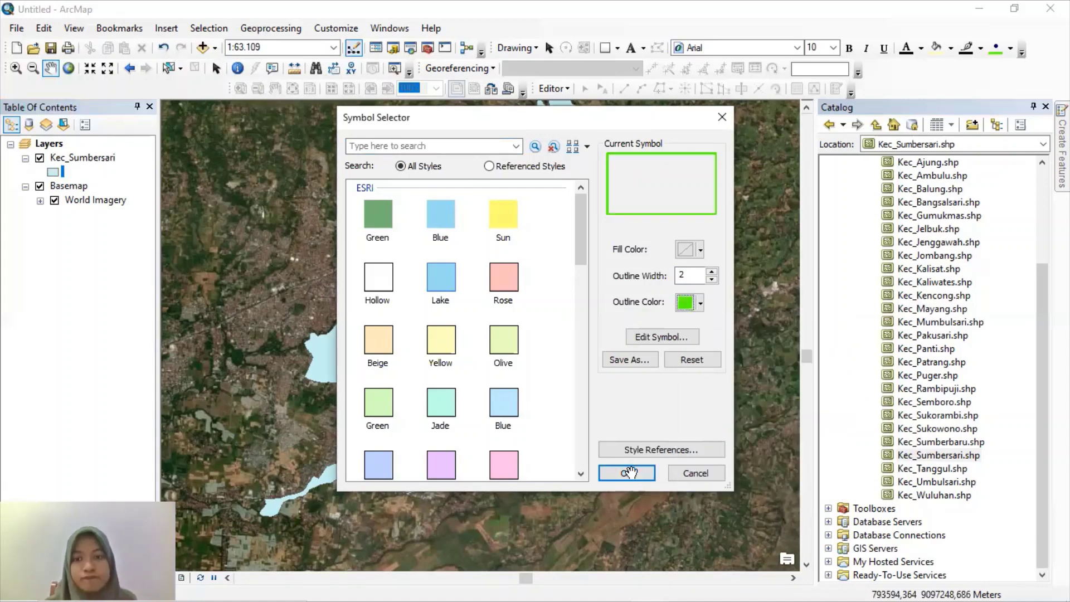
{"action": "left_click", "coordinate": [627, 472]}
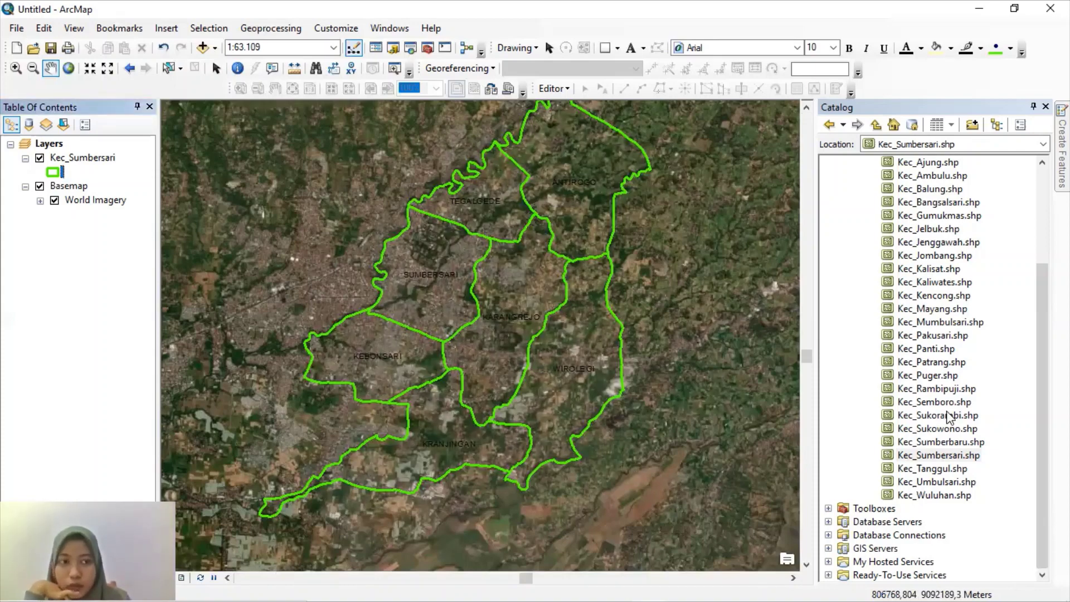
Begin a new shapefile in the G:\Digitasi folder, naming it Kelurahan and setting its feature type to Polygon
{"action": "scroll", "coordinate": [950, 417], "scroll_direction": "up", "scroll_amount": 4}
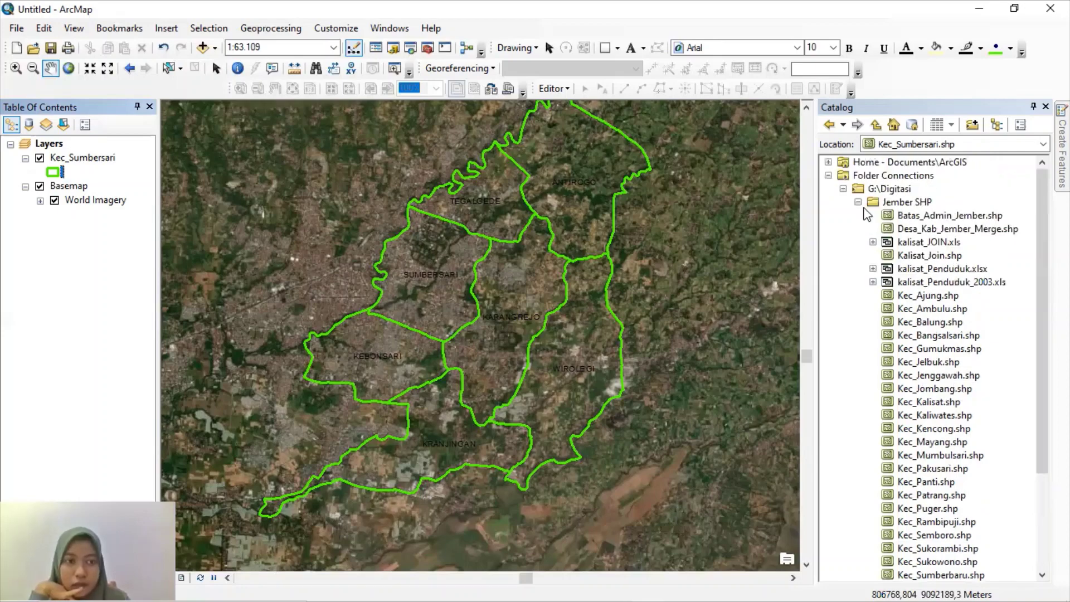
{"action": "double_click", "coordinate": [892, 204]}
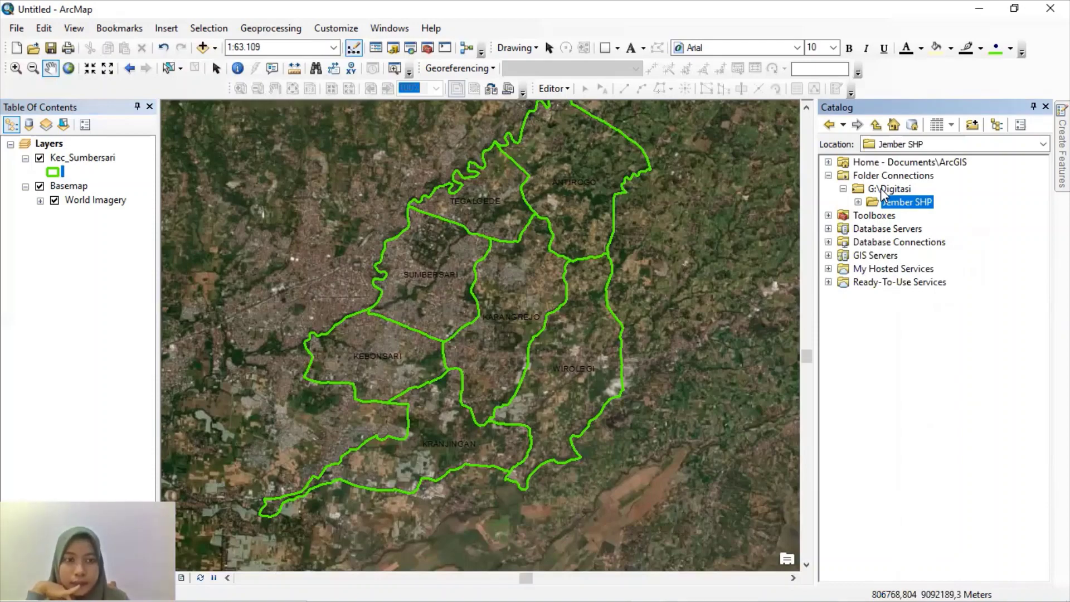
{"action": "left_click", "coordinate": [883, 190]}
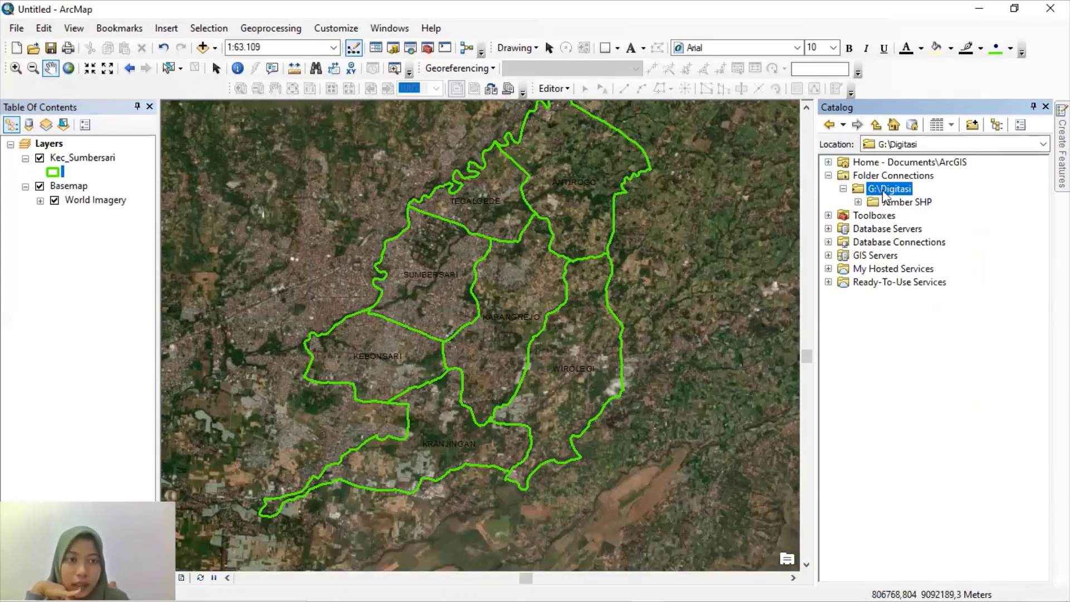
{"action": "left_click", "coordinate": [887, 176]}
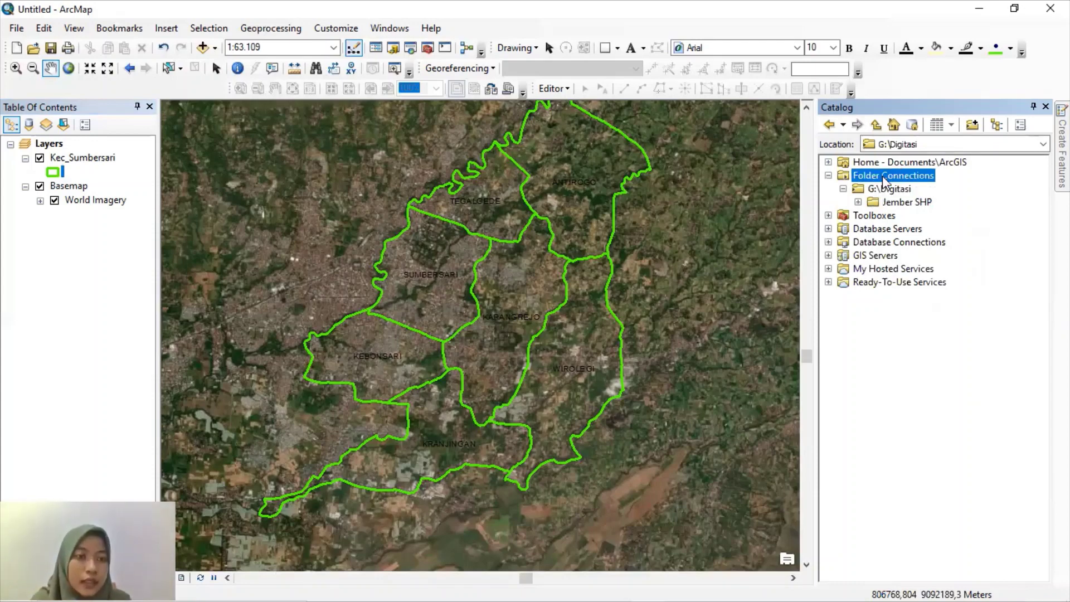
{"action": "left_click", "coordinate": [887, 190]}
{"action": "right_click", "coordinate": [889, 193]}
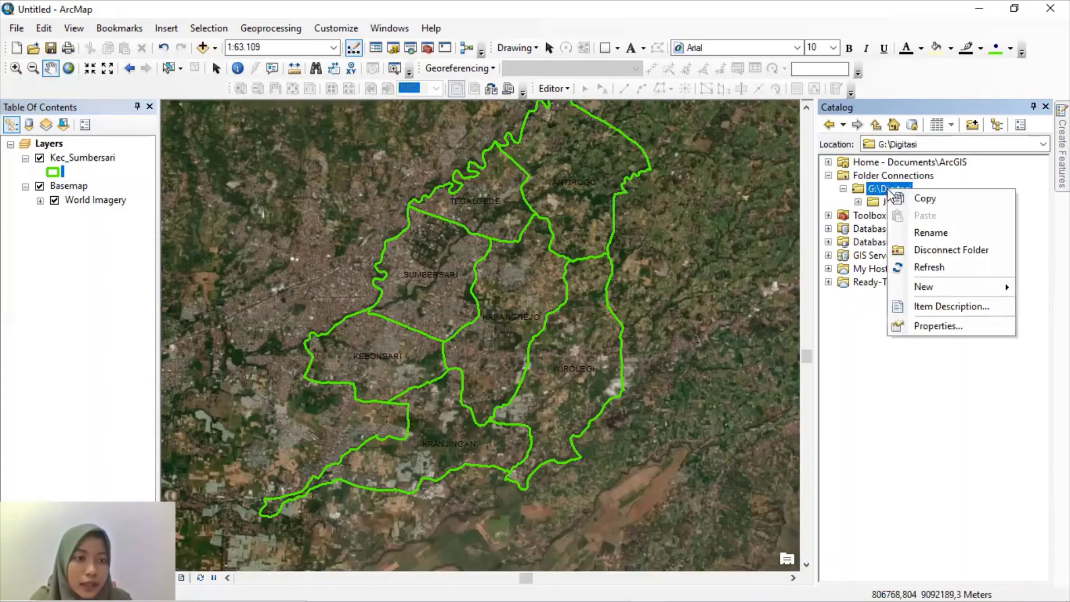
{"action": "mouse_move", "coordinate": [919, 287]}
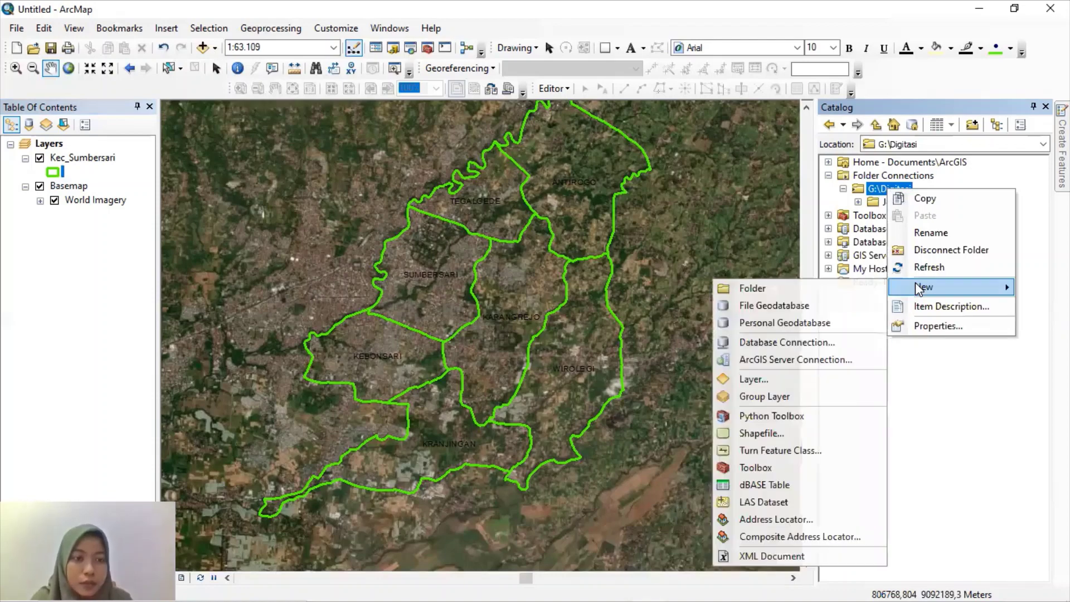
{"action": "left_click", "coordinate": [772, 434]}
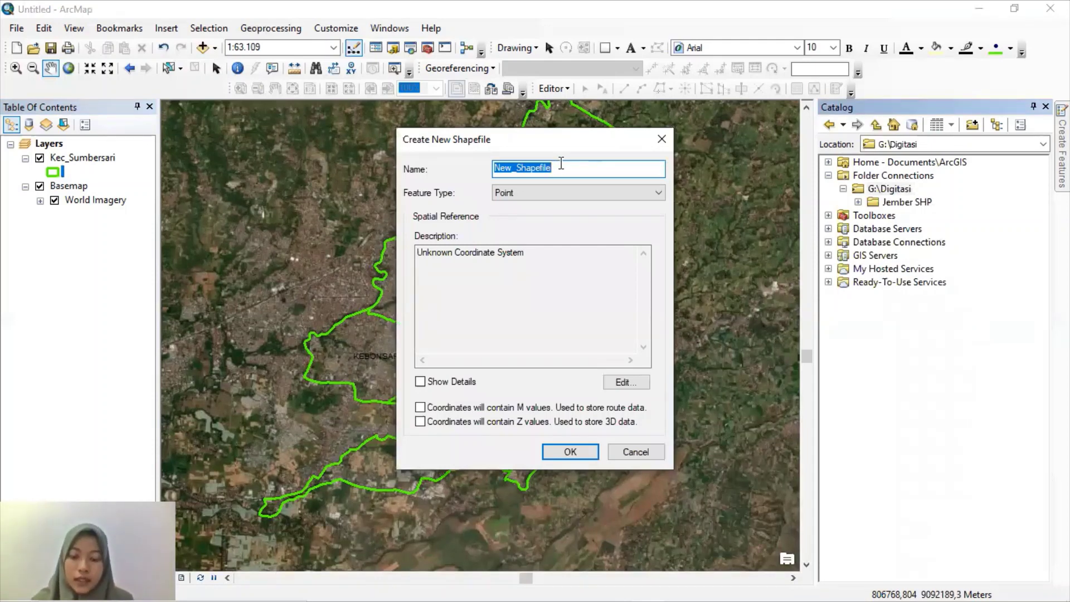
{"action": "type", "text": "Kelu"}
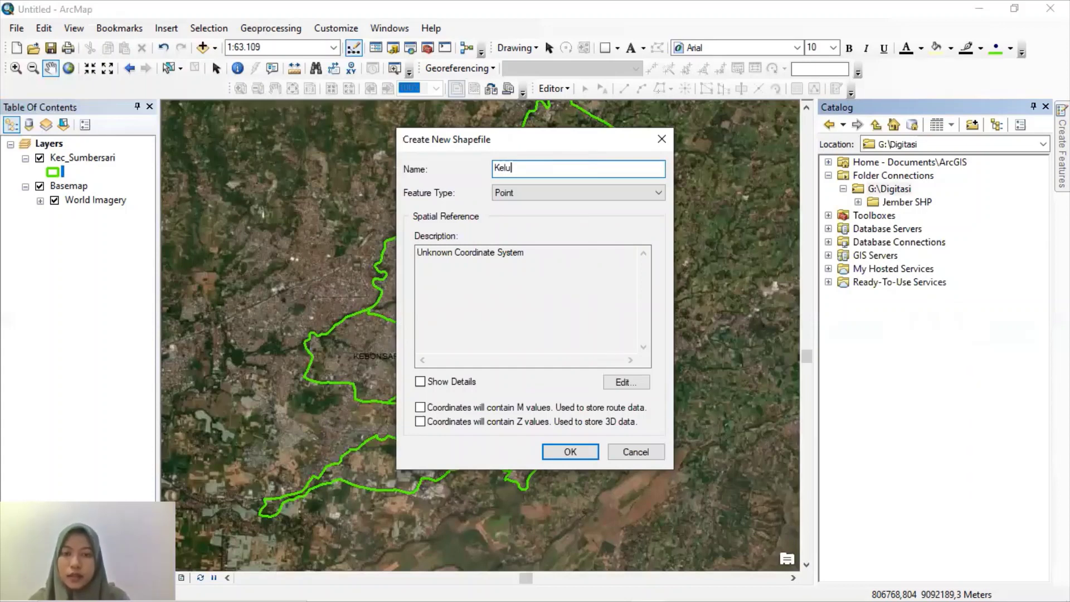
{"action": "type", "text": "rahan"}
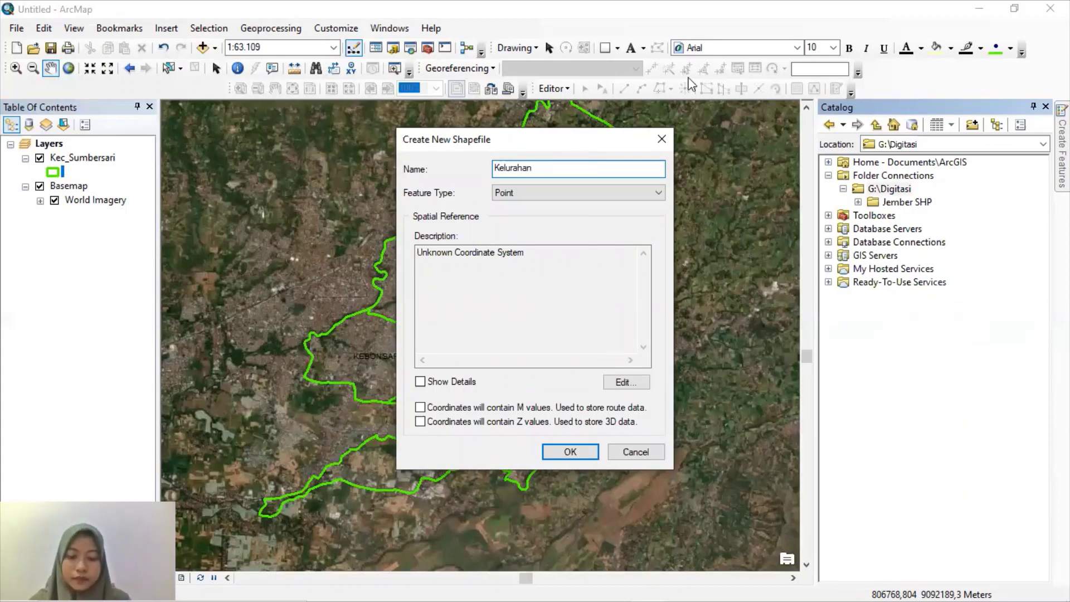
{"action": "left_click", "coordinate": [566, 196]}
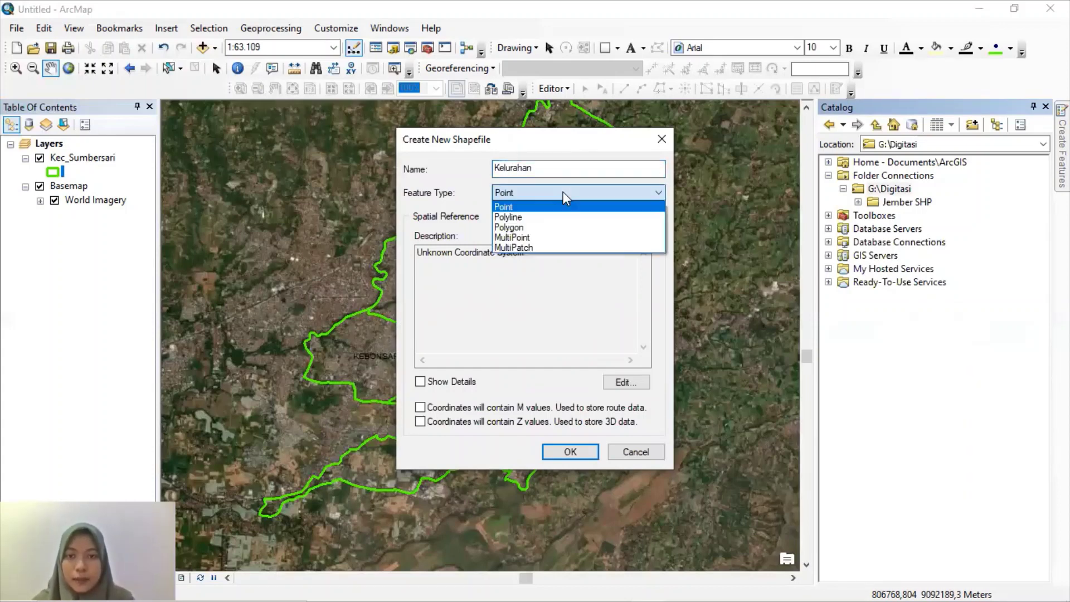
{"action": "left_click", "coordinate": [553, 228]}
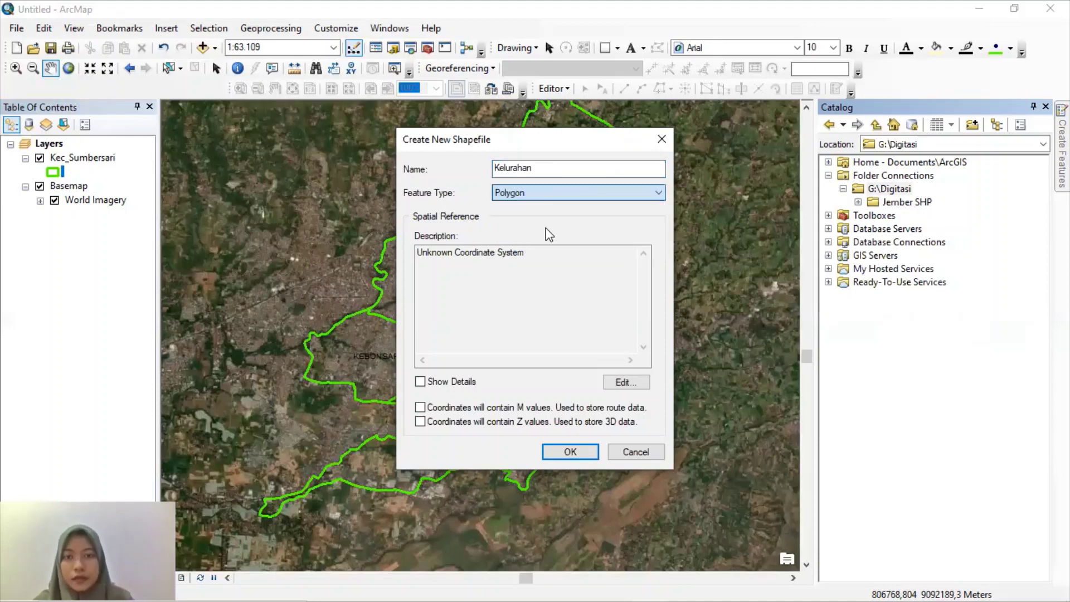
Assign the WGS 1984 UTM Zone 49S coordinate system to the new shapefile and create it
{"action": "left_click", "coordinate": [627, 384]}
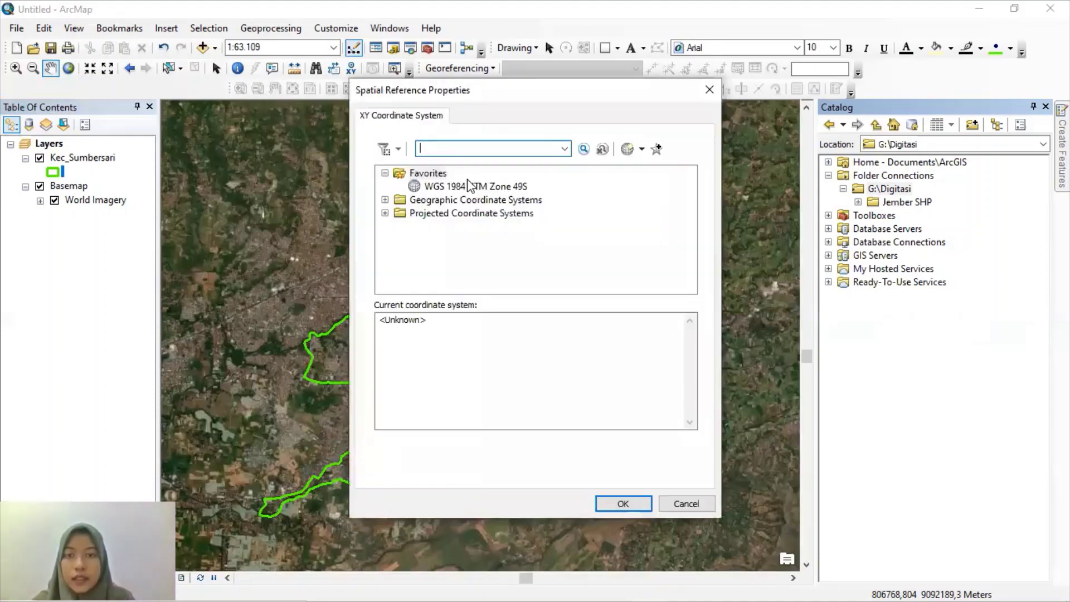
{"action": "left_click", "coordinate": [507, 186]}
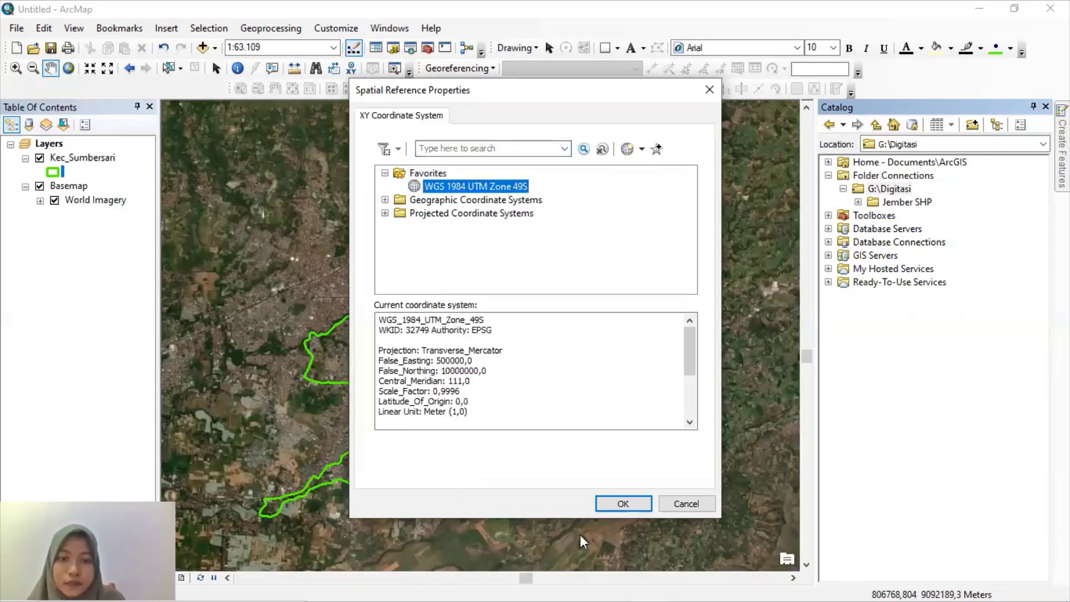
{"action": "left_click", "coordinate": [624, 505]}
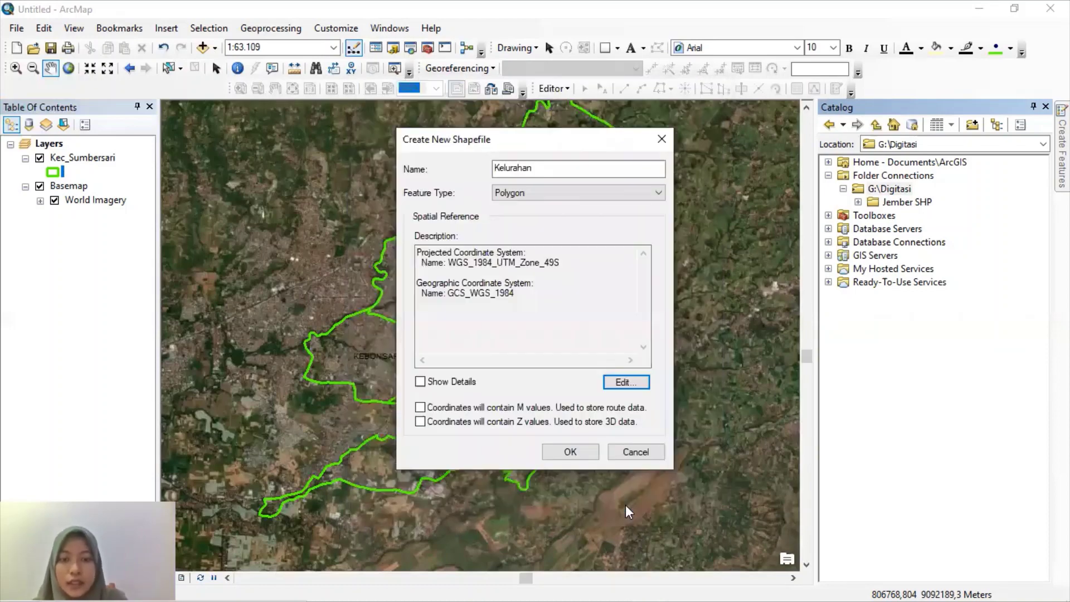
{"action": "left_click", "coordinate": [570, 452]}
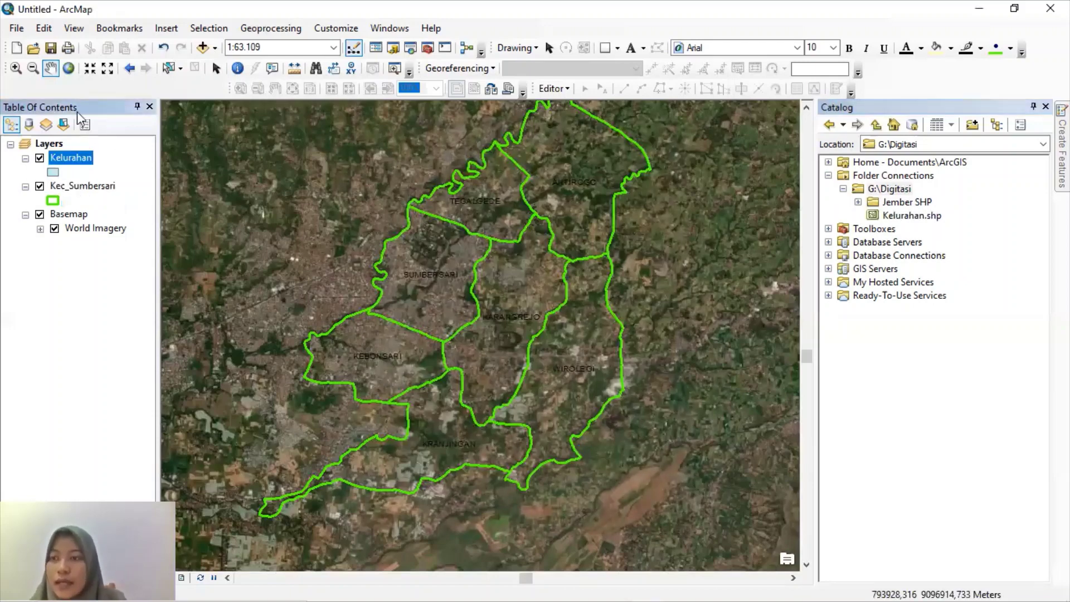
Start an edit session on the Kec_Sumbersari layer
{"action": "left_click", "coordinate": [79, 190], "text": "ctrl"}
{"action": "left_click", "coordinate": [79, 191]}
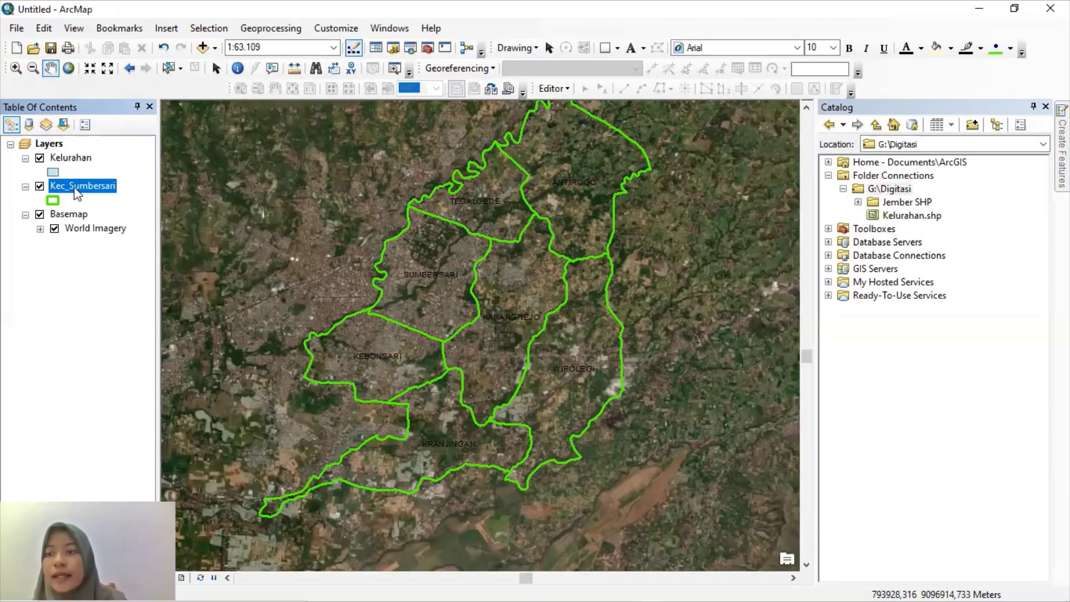
{"action": "right_click", "coordinate": [78, 192]}
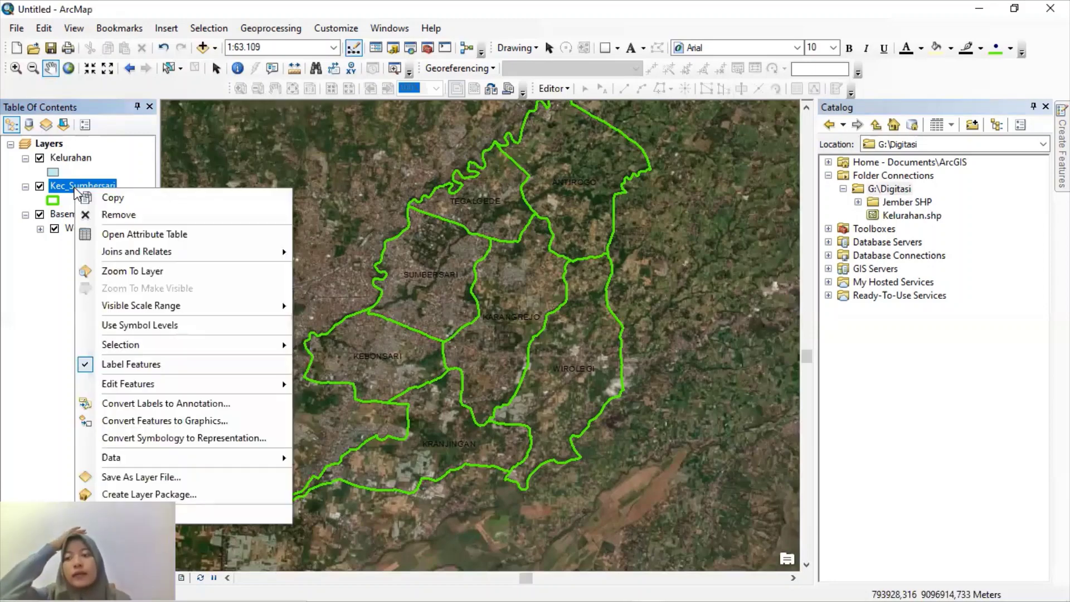
{"action": "left_click", "coordinate": [70, 185]}
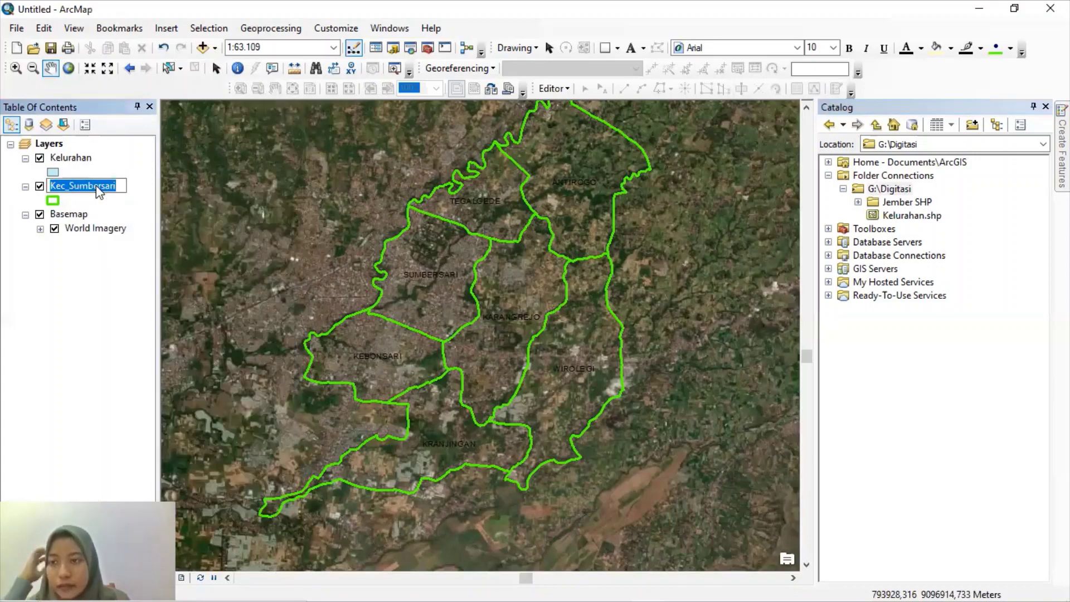
{"action": "key", "text": "Return"}
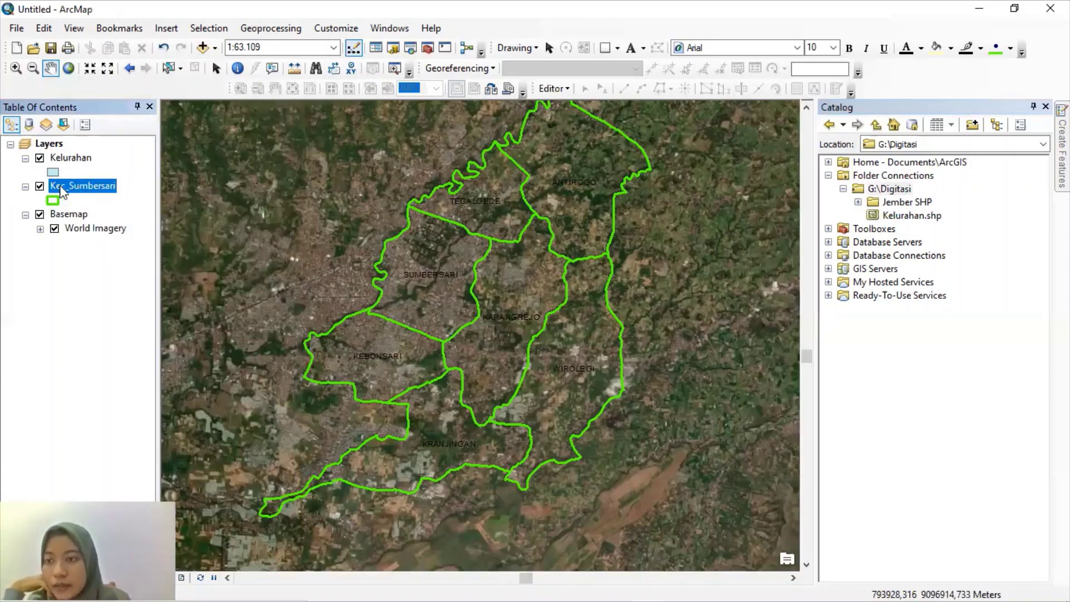
{"action": "right_click", "coordinate": [63, 193]}
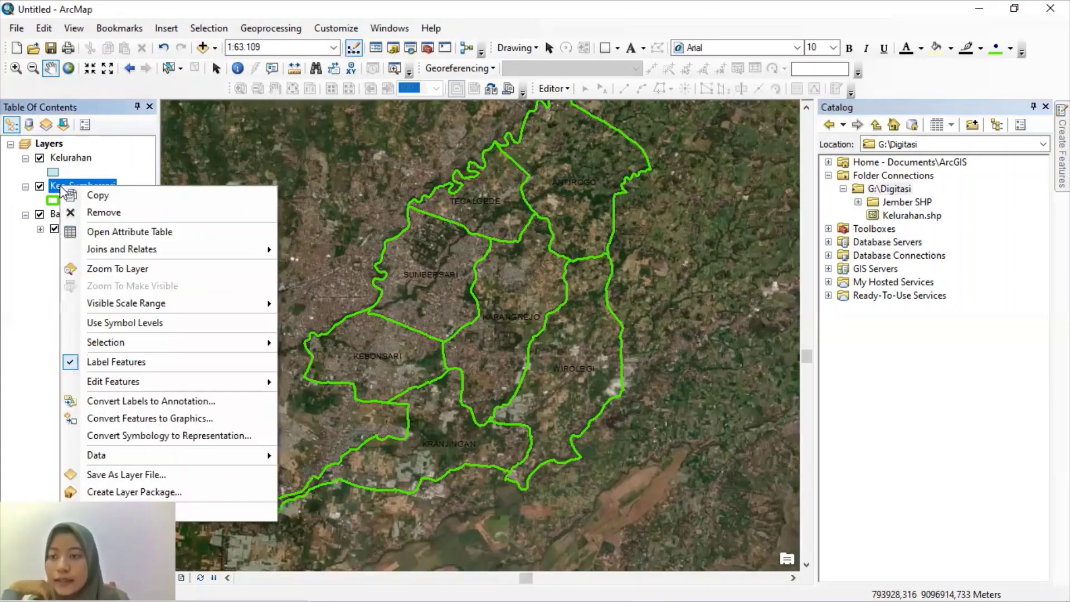
{"action": "left_click", "coordinate": [122, 380]}
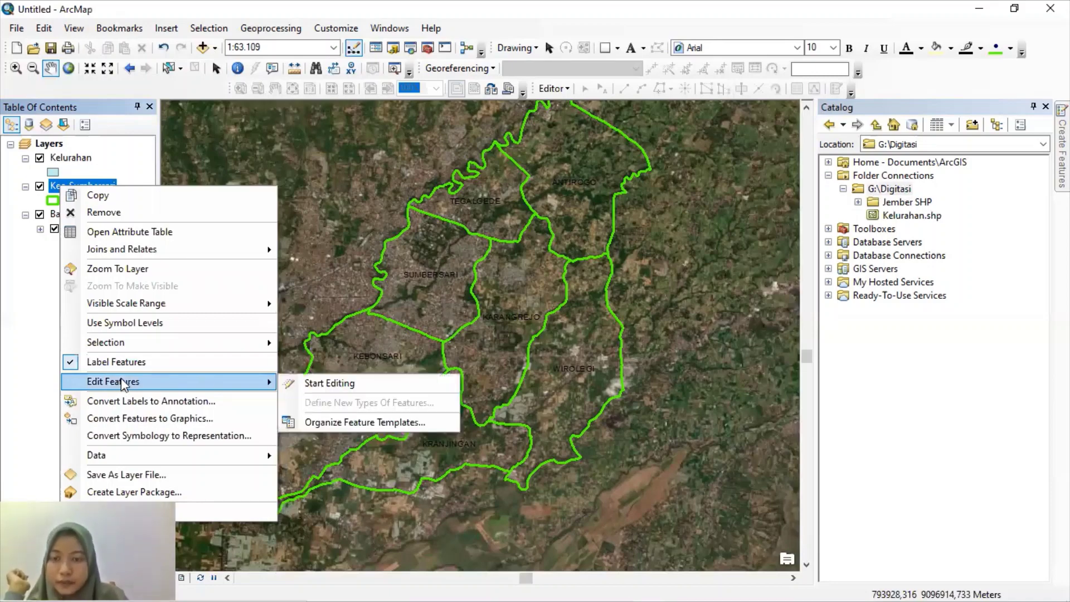
{"action": "left_click", "coordinate": [333, 383]}
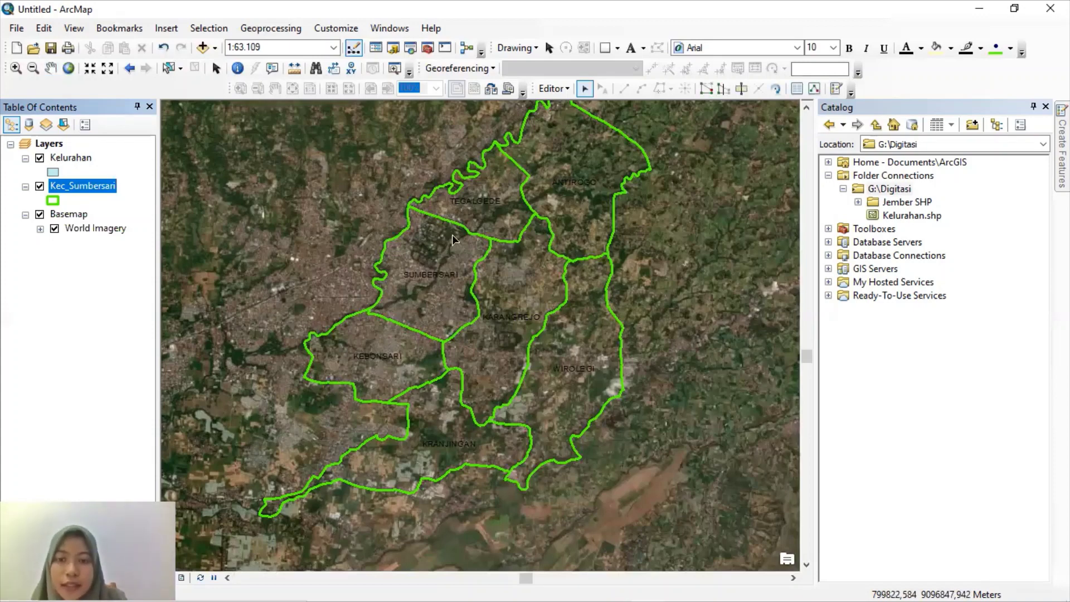
Select the KEBONSARI polygon on the map and copy it
{"action": "left_click", "coordinate": [376, 350]}
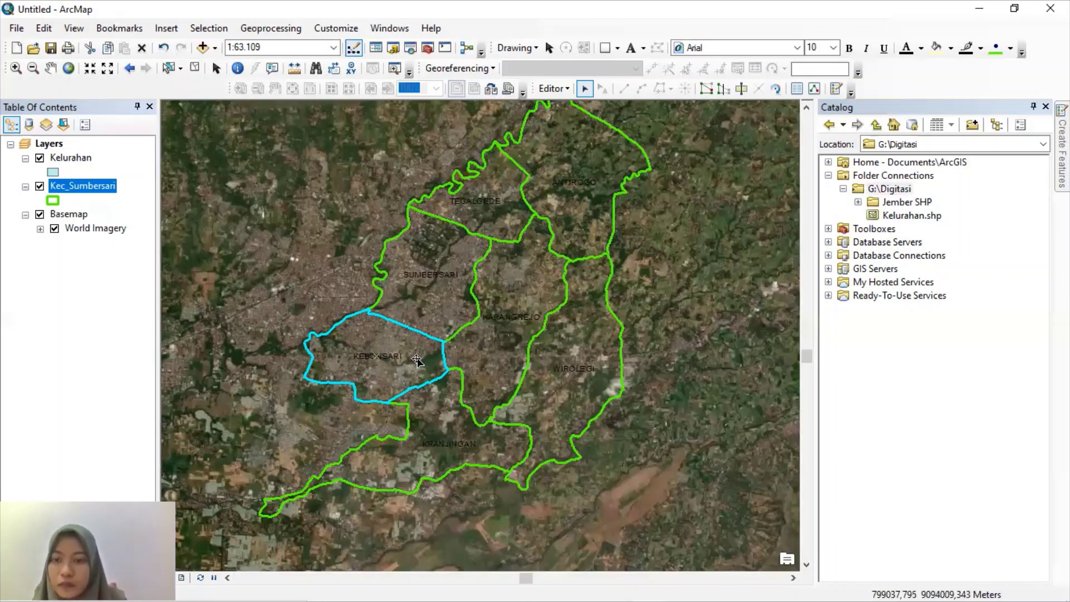
{"action": "right_click", "coordinate": [391, 357]}
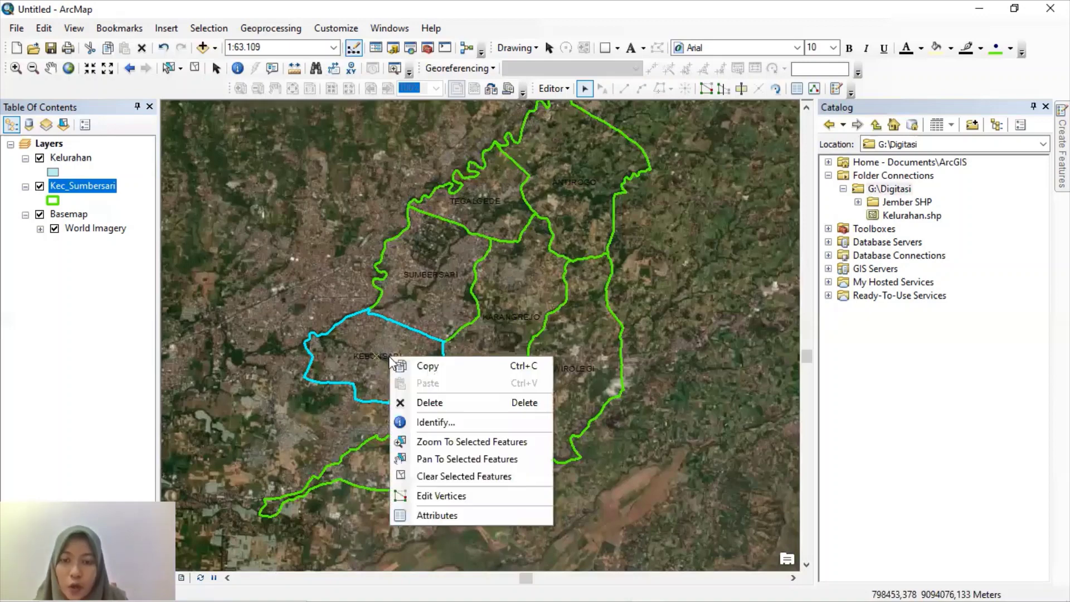
{"action": "left_click", "coordinate": [426, 365]}
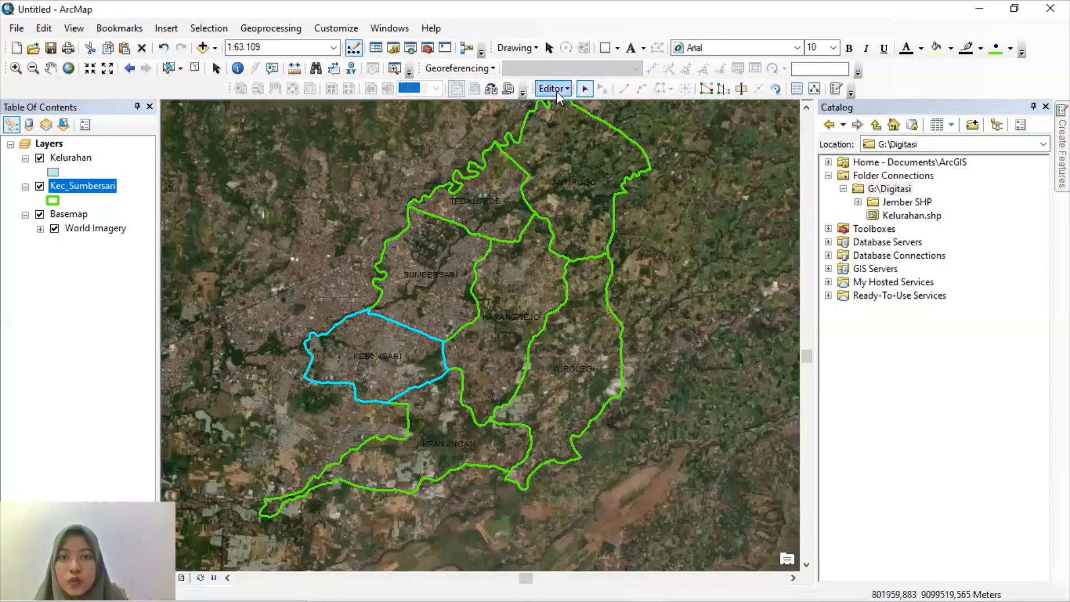
Switch editing to the Kelurahan layer and paste the copied KEBONSARI polygon into it as the target layer
{"action": "left_click", "coordinate": [87, 161]}
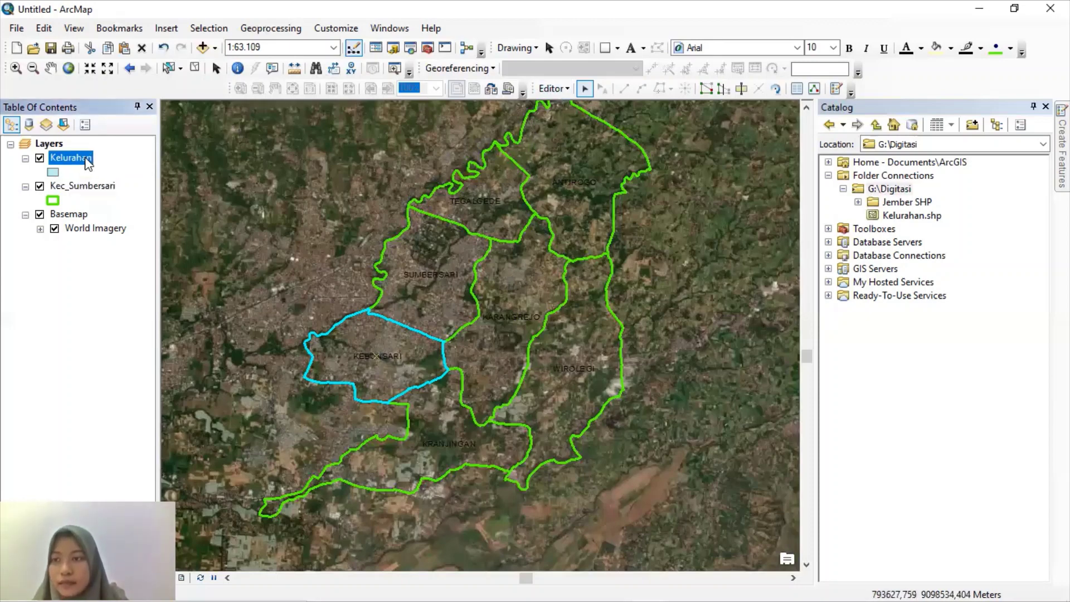
{"action": "right_click", "coordinate": [88, 160]}
{"action": "mouse_move", "coordinate": [165, 363]}
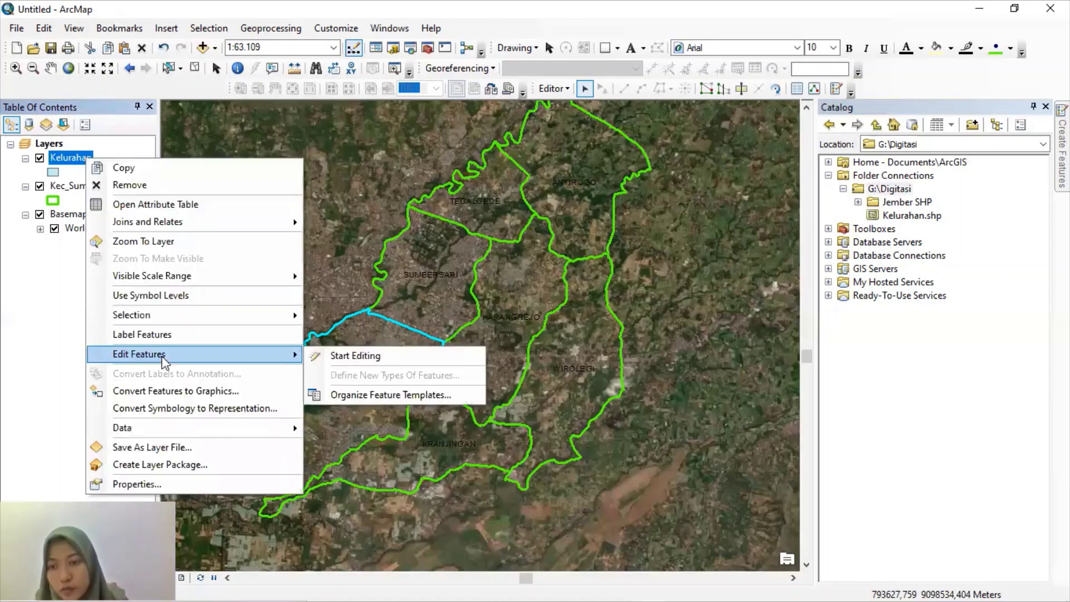
{"action": "left_click", "coordinate": [356, 357]}
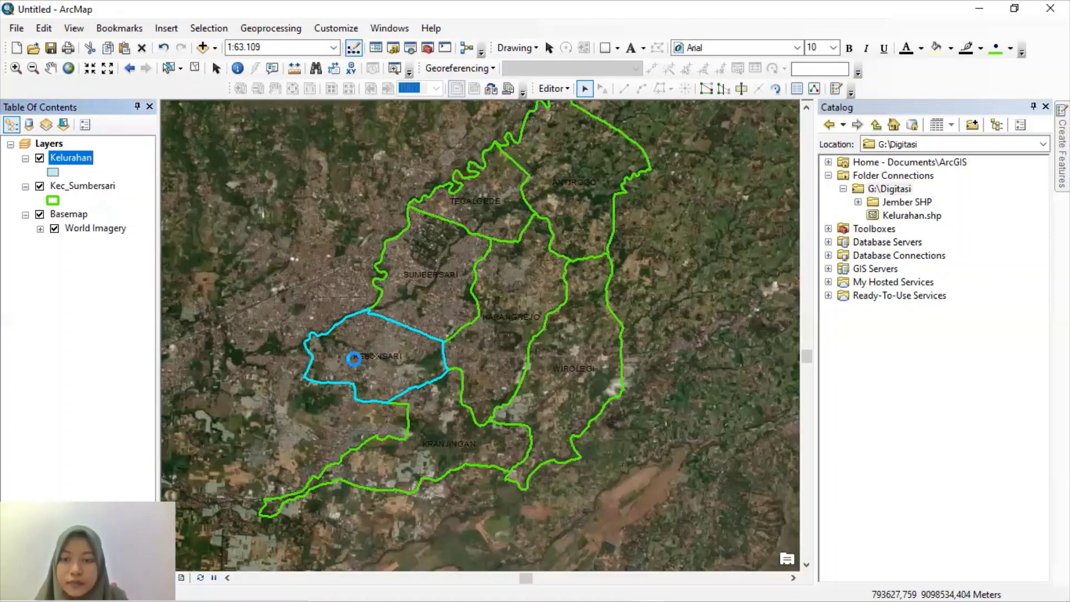
{"action": "left_click", "coordinate": [339, 365]}
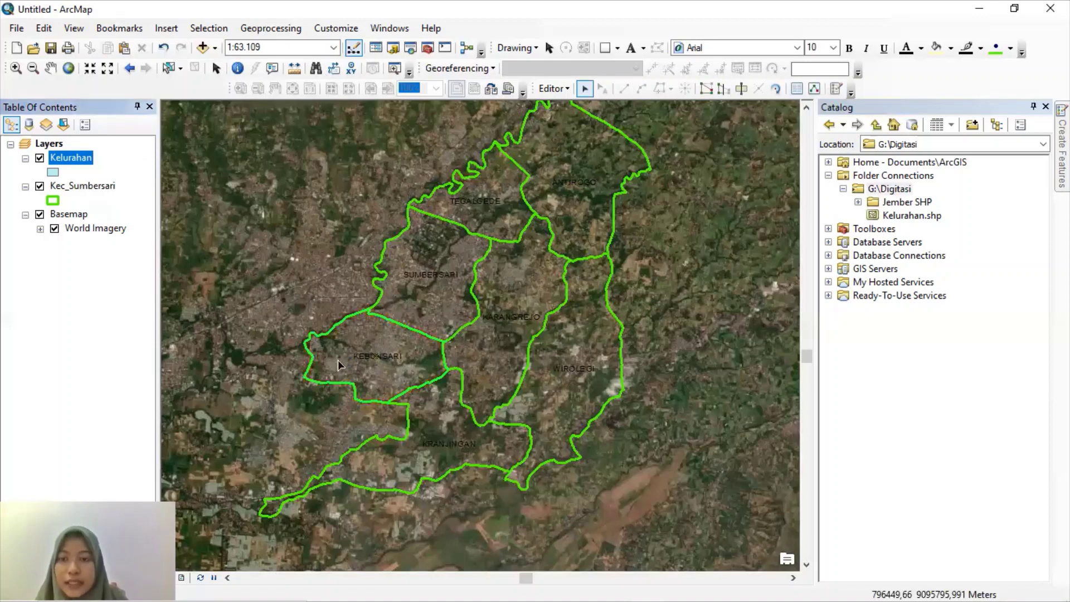
{"action": "left_click", "coordinate": [376, 359]}
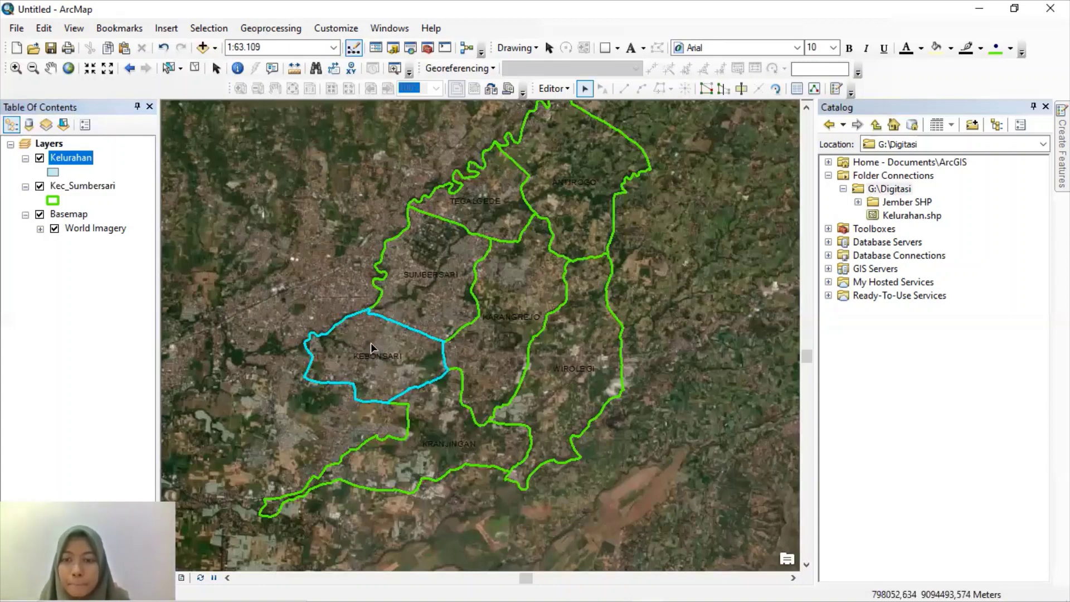
{"action": "right_click", "coordinate": [370, 350]}
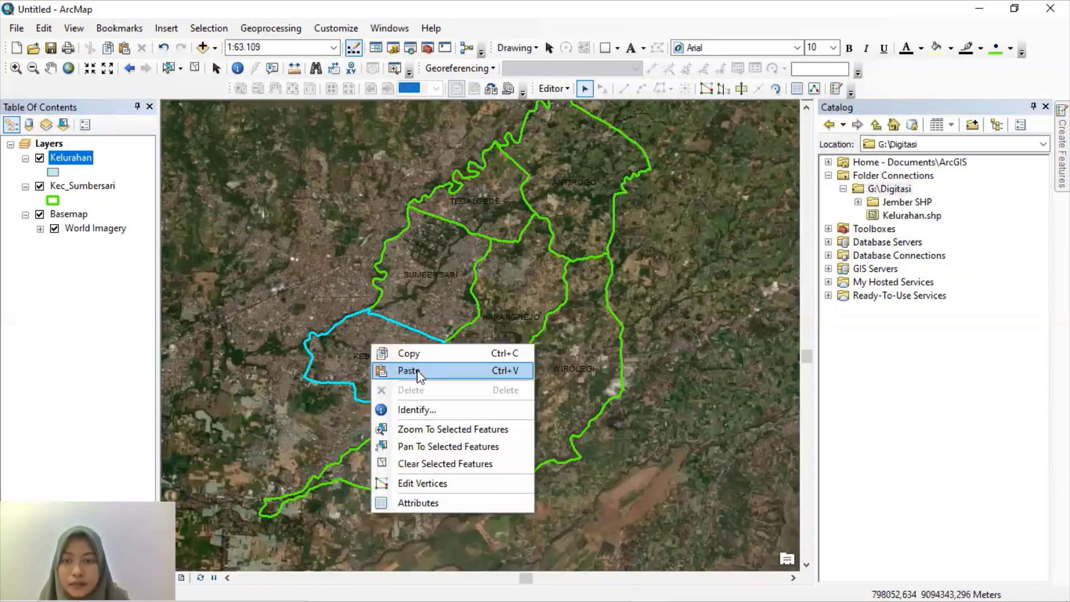
{"action": "left_click", "coordinate": [409, 371]}
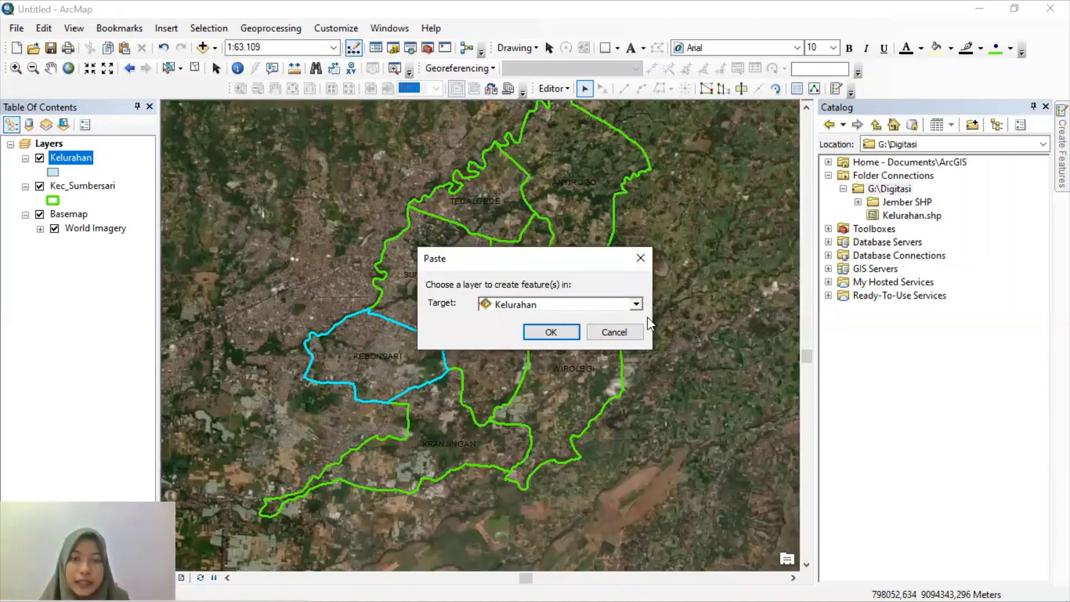
{"action": "left_click", "coordinate": [560, 331]}
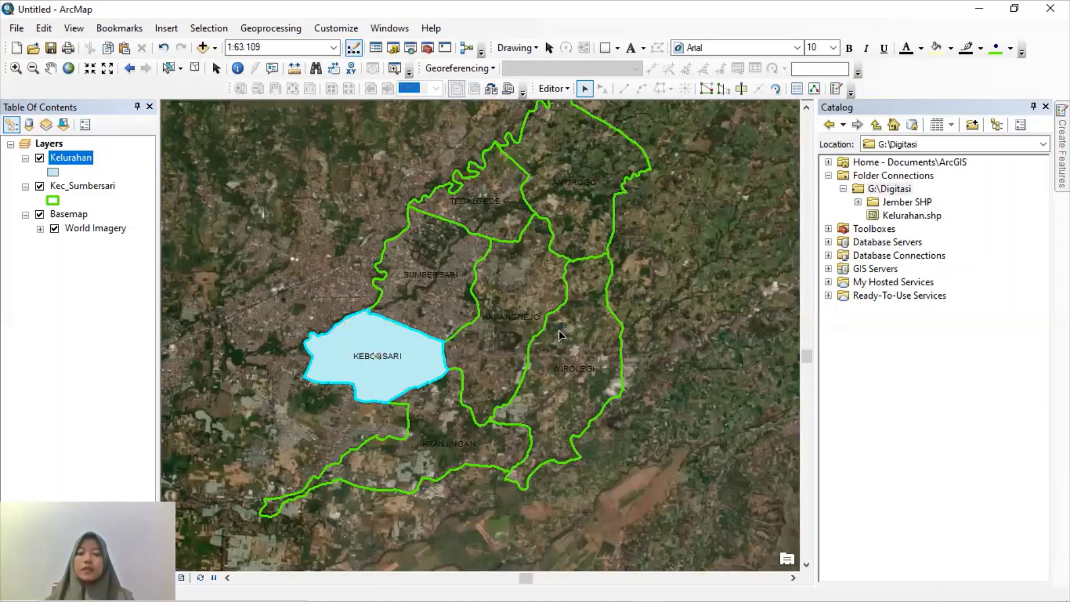
Stop the edit session, saving the edits, and hide the Kec_Sumbersari layer
{"action": "left_click", "coordinate": [565, 90]}
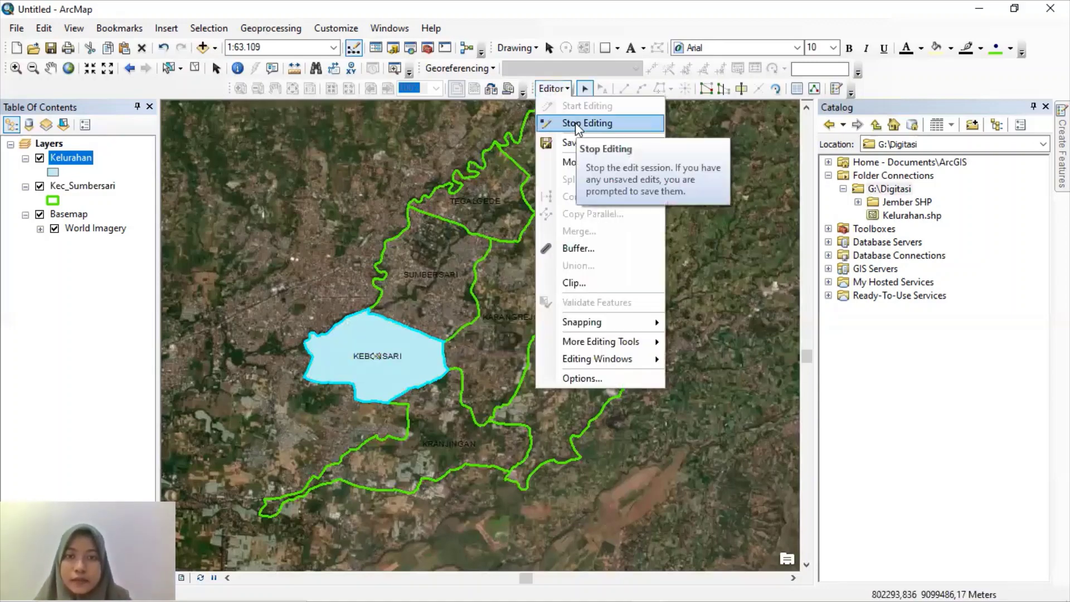
{"action": "left_click", "coordinate": [577, 125]}
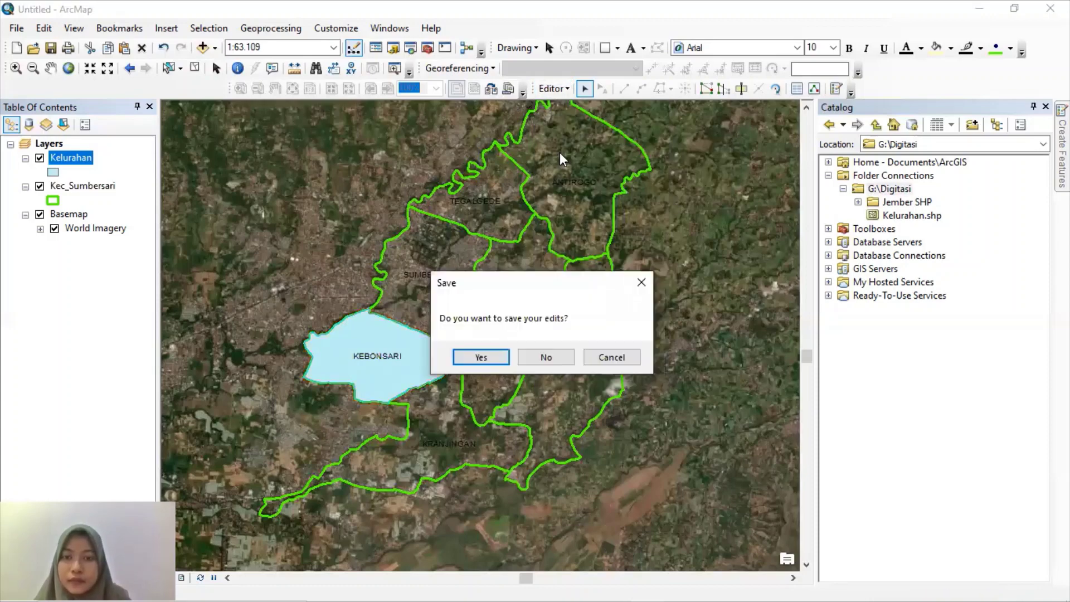
{"action": "left_click", "coordinate": [479, 356]}
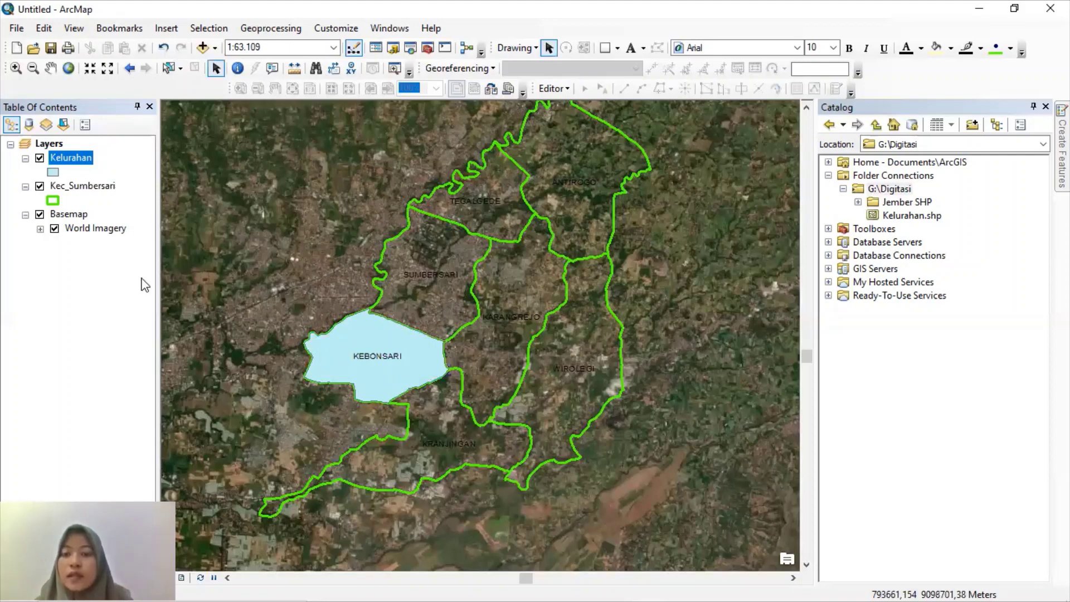
{"action": "left_click", "coordinate": [42, 188], "text": "ctrl"}
{"action": "left_click", "coordinate": [40, 187]}
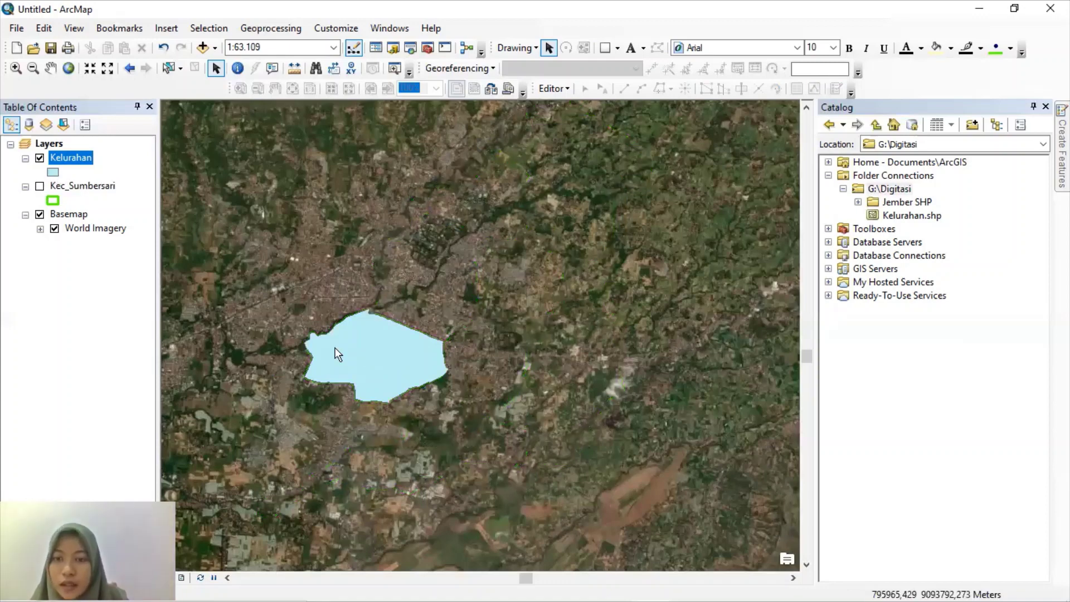
Restyle the Kelurahan layer's symbol with no fill colour, an outline width of 2 and a yellow outline
{"action": "left_click_drag", "start_coordinate": [376, 311], "coordinate": [396, 293]}
{"action": "key", "text": "Left"}
{"action": "key", "text": "Down"}
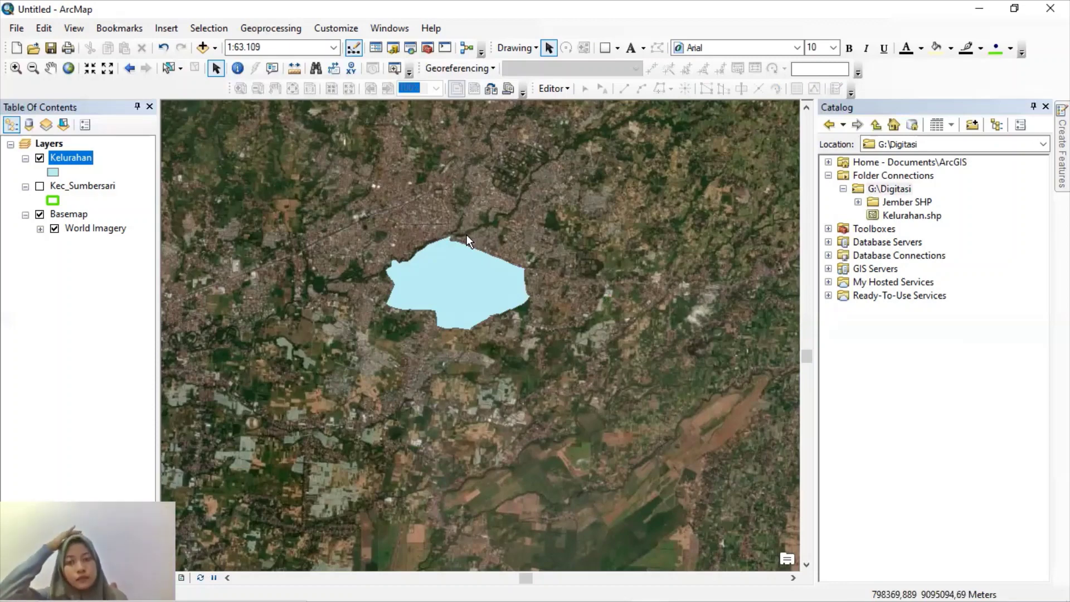
{"action": "scroll", "coordinate": [433, 252], "scroll_direction": "down", "scroll_amount": 1}
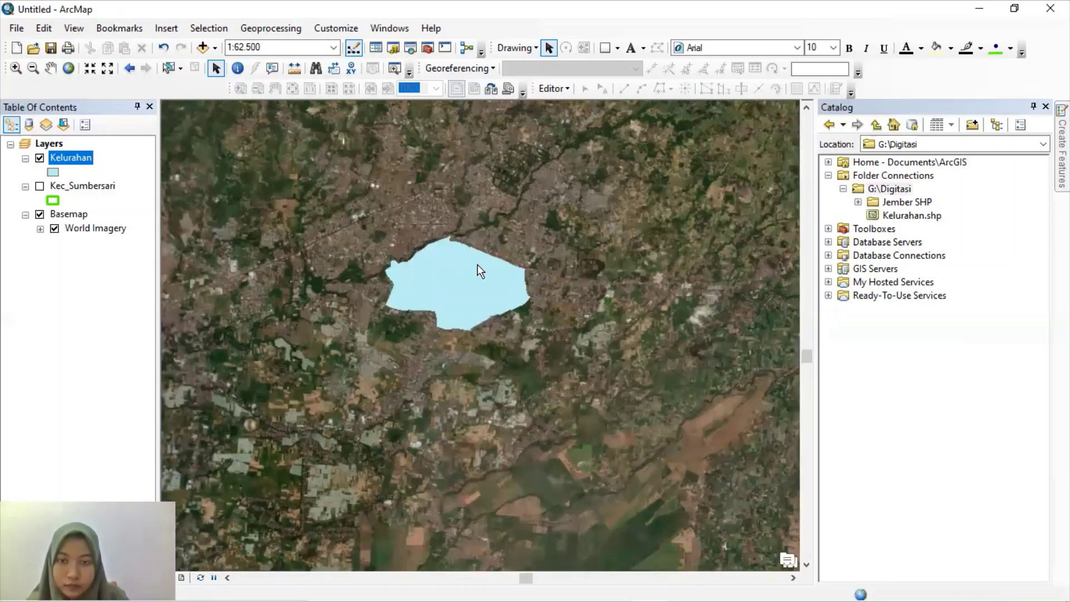
{"action": "scroll", "coordinate": [479, 270], "scroll_direction": "down", "scroll_amount": 1}
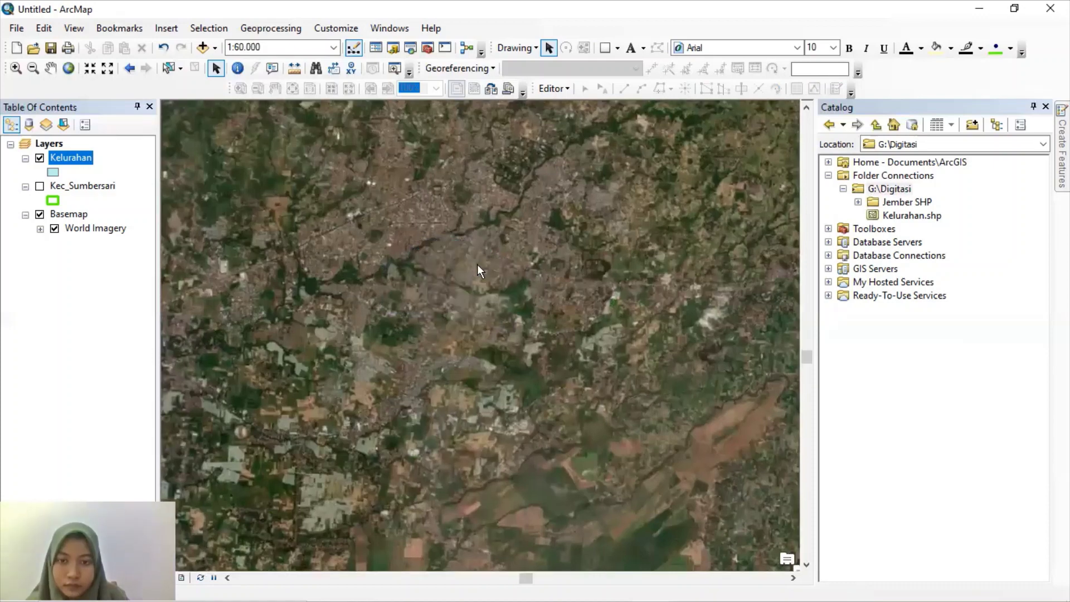
{"action": "scroll", "coordinate": [477, 264], "scroll_direction": "down", "scroll_amount": 1}
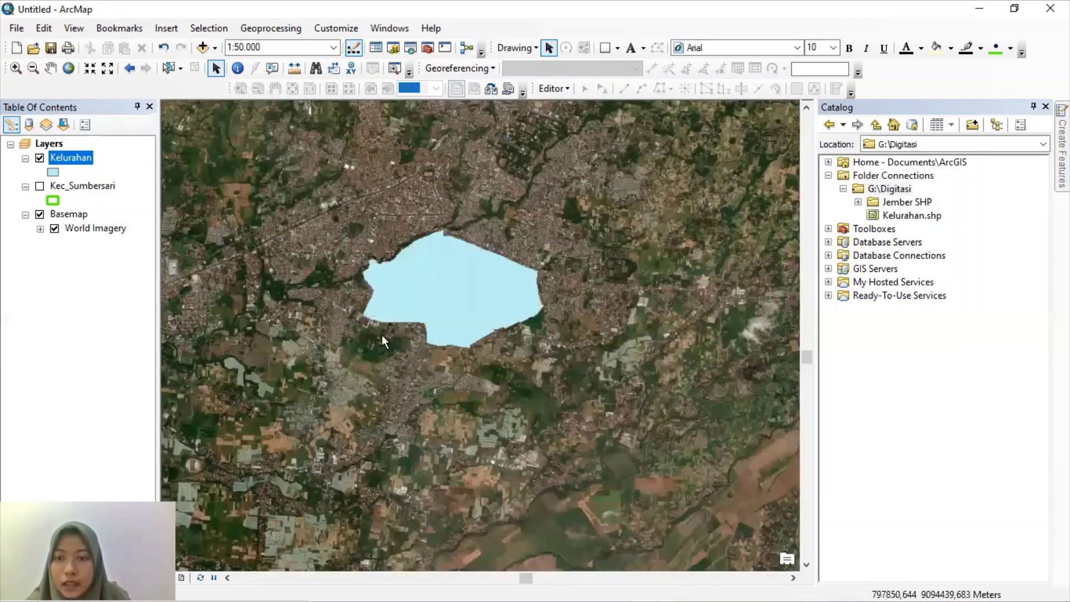
{"action": "left_click", "coordinate": [54, 173]}
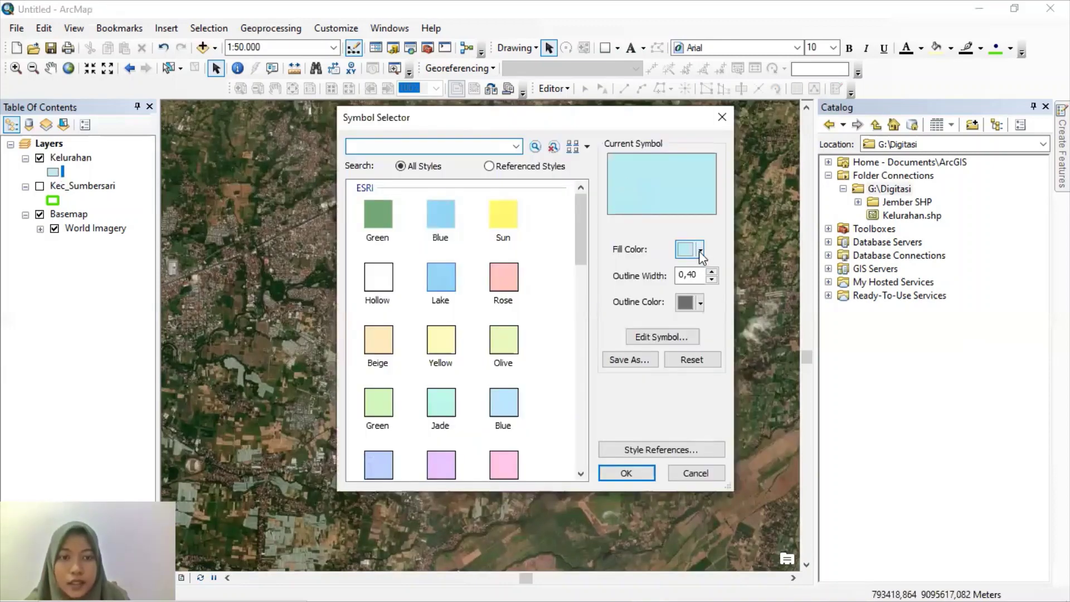
{"action": "left_click", "coordinate": [701, 251]}
{"action": "left_click", "coordinate": [715, 273]}
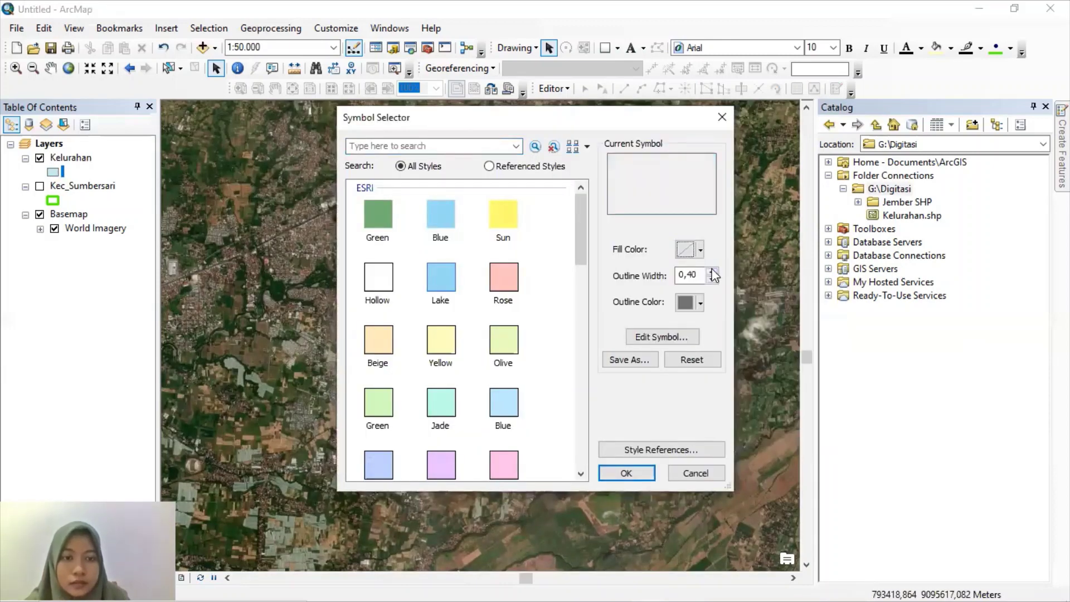
{"action": "left_click", "coordinate": [714, 272]}
{"action": "left_click", "coordinate": [714, 271]}
{"action": "left_click", "coordinate": [701, 304]}
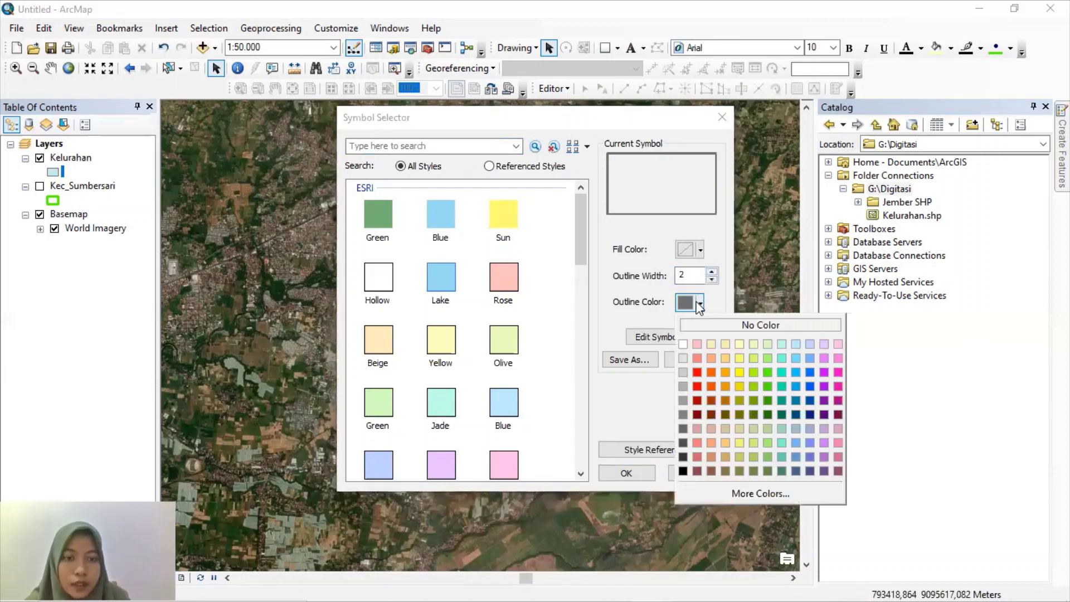
{"action": "left_click", "coordinate": [739, 372]}
{"action": "left_click", "coordinate": [626, 472]}
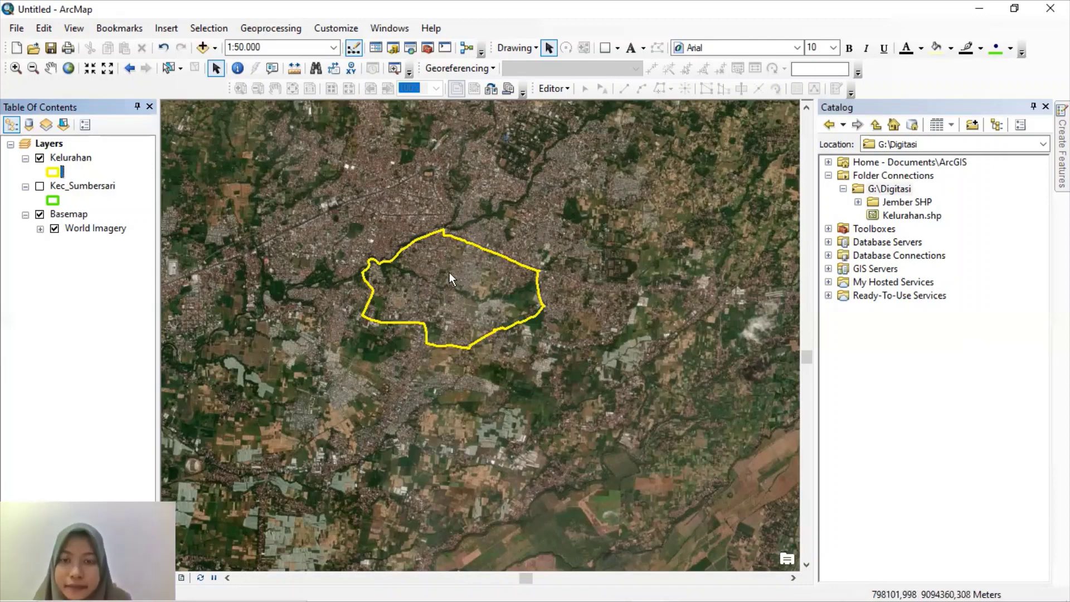
Start a new shapefile in the G:\Digitasi folder, named Jalan, with the Polyline feature type
{"action": "scroll", "coordinate": [447, 272], "scroll_direction": "down", "scroll_amount": 2}
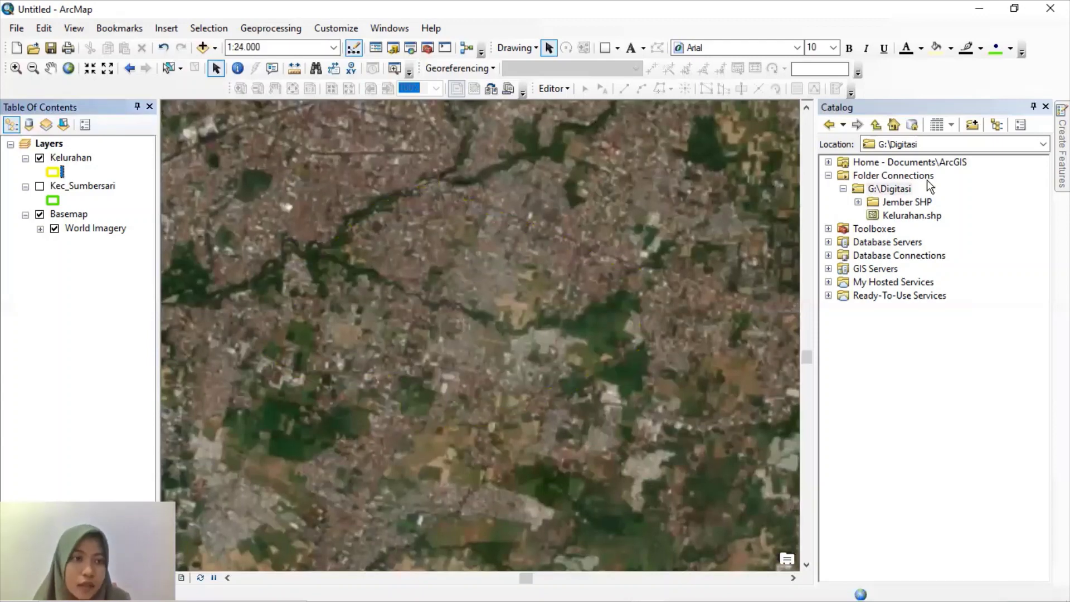
{"action": "right_click", "coordinate": [897, 192]}
{"action": "mouse_move", "coordinate": [934, 290]}
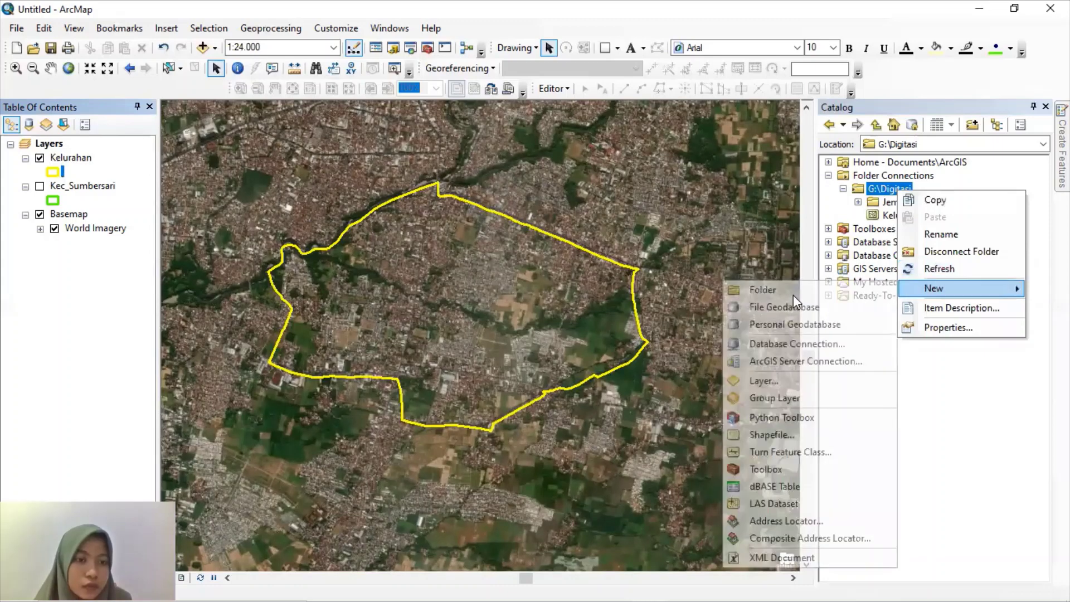
{"action": "left_click", "coordinate": [769, 435]}
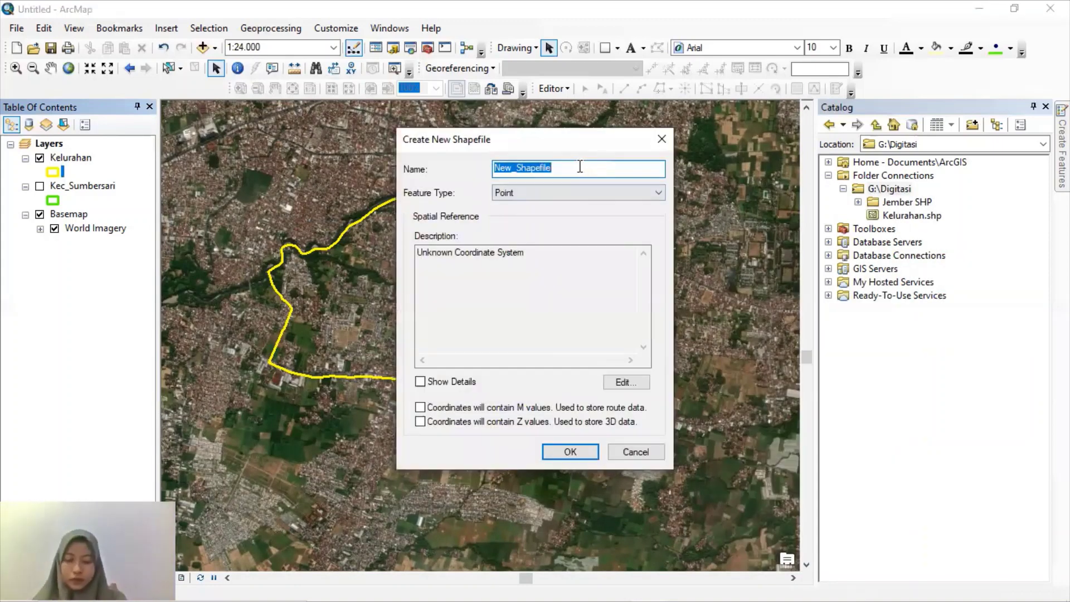
{"action": "type", "text": "Jalan"}
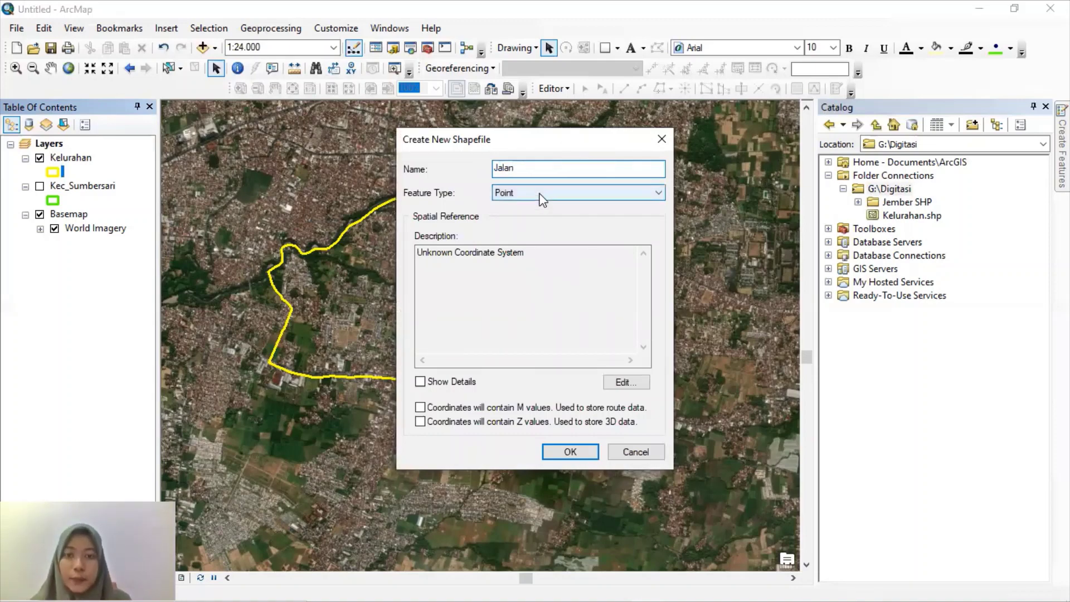
{"action": "key", "text": "alt+Down"}
{"action": "key", "text": "Return"}
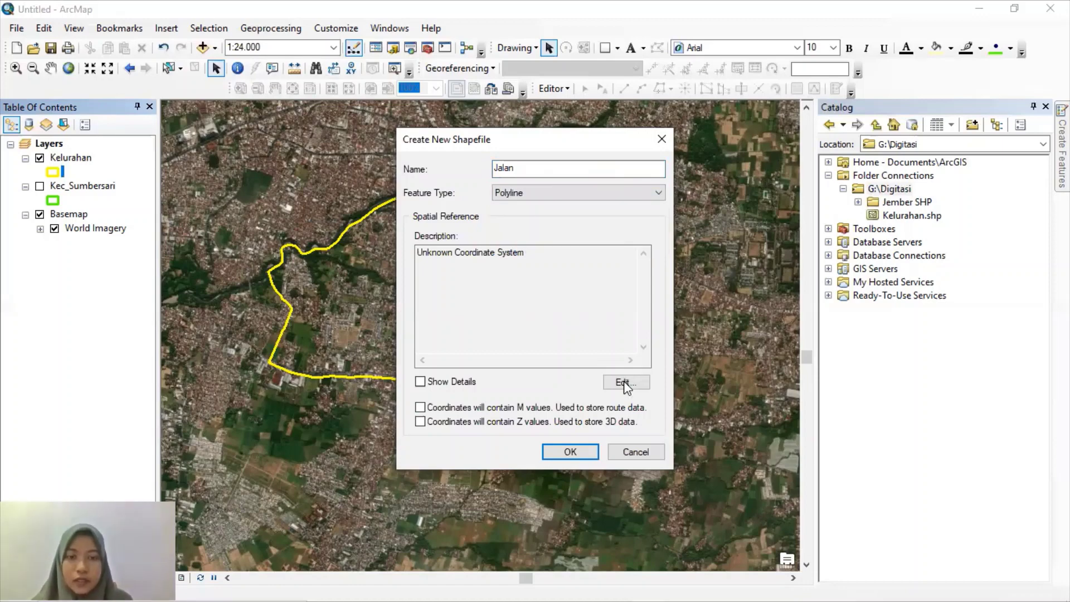
Choose WGS 1984 UTM Zone 49S from the projected UTM, WGS 1984, Southern Hemisphere systems for the new shapefile
{"action": "left_click", "coordinate": [624, 383]}
{"action": "left_click", "coordinate": [470, 187]}
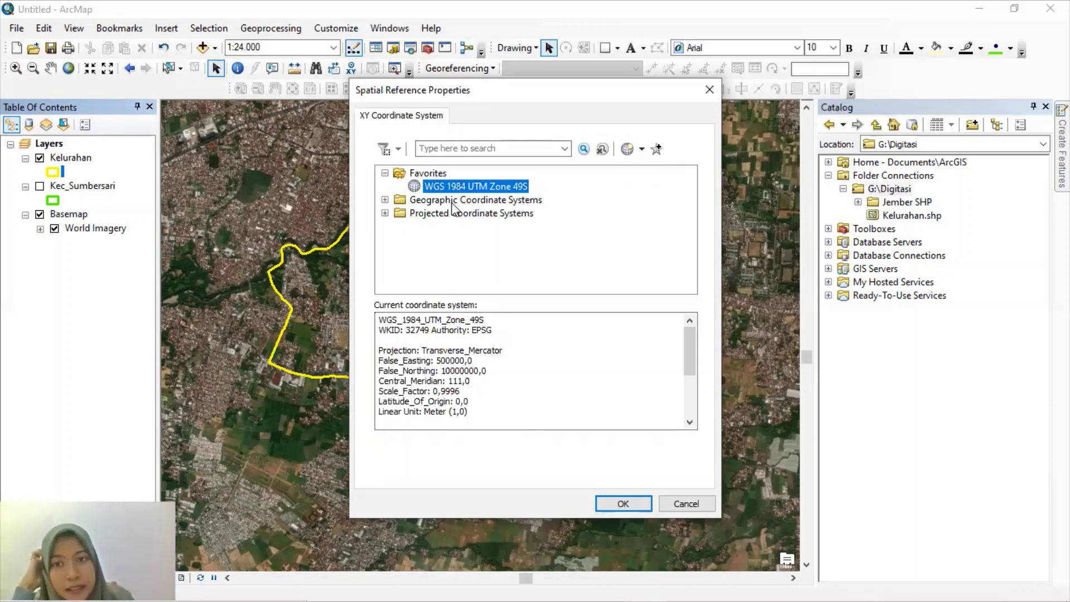
{"action": "left_click", "coordinate": [384, 214]}
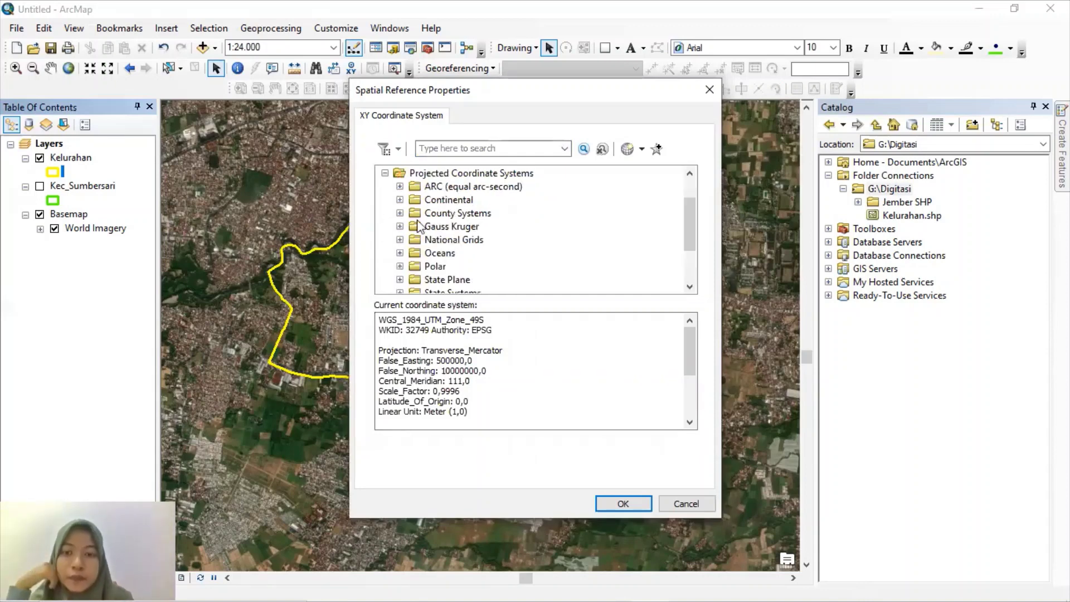
{"action": "scroll", "coordinate": [414, 277], "scroll_direction": "down", "scroll_amount": 2}
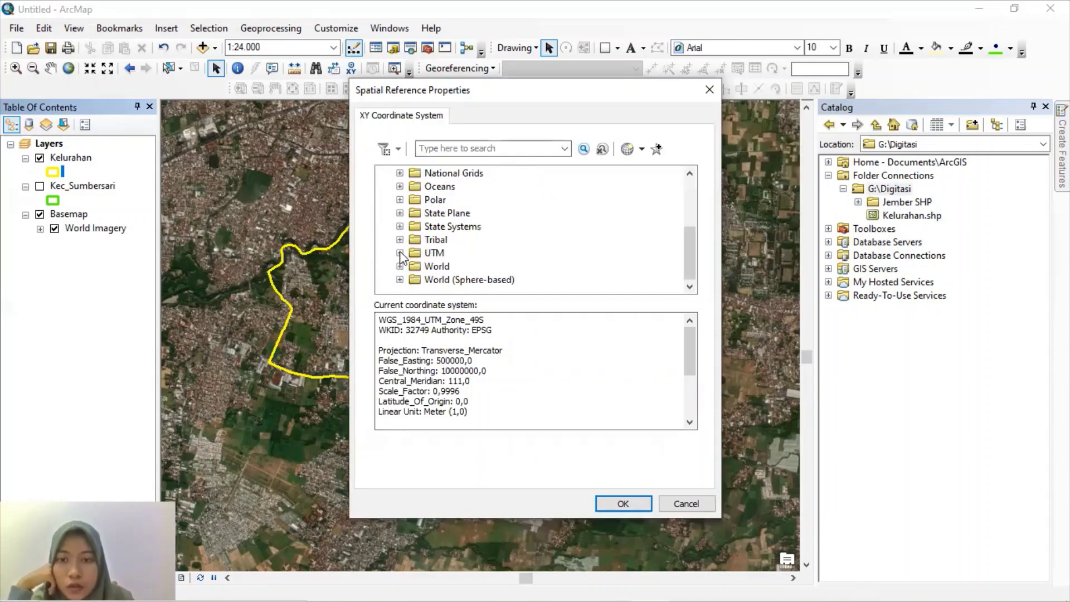
{"action": "left_click", "coordinate": [400, 253]}
{"action": "scroll", "coordinate": [478, 242], "scroll_direction": "down", "scroll_amount": 3}
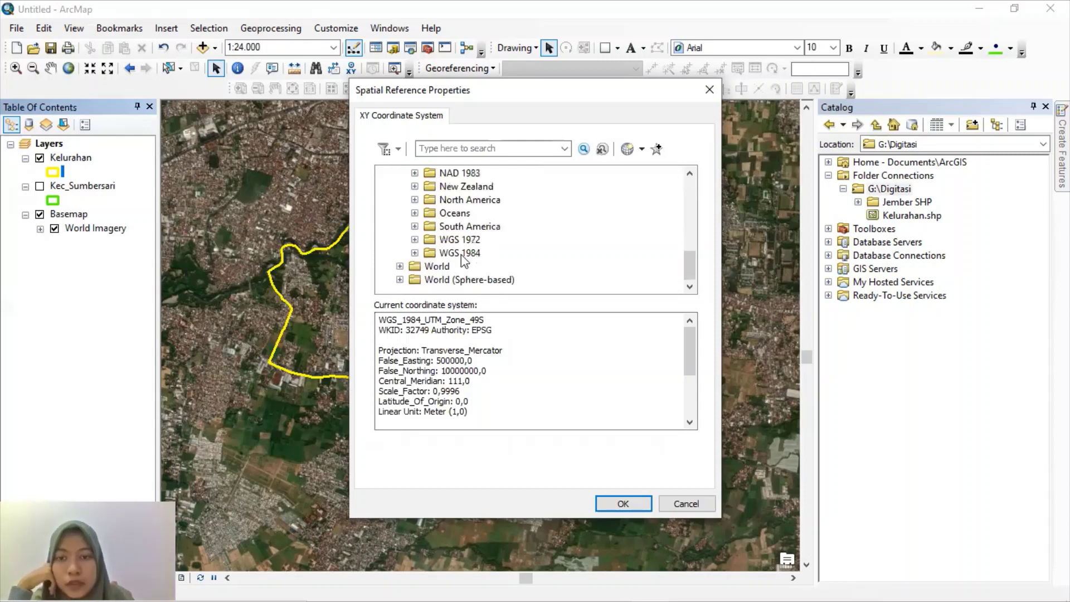
{"action": "left_click", "coordinate": [415, 252]}
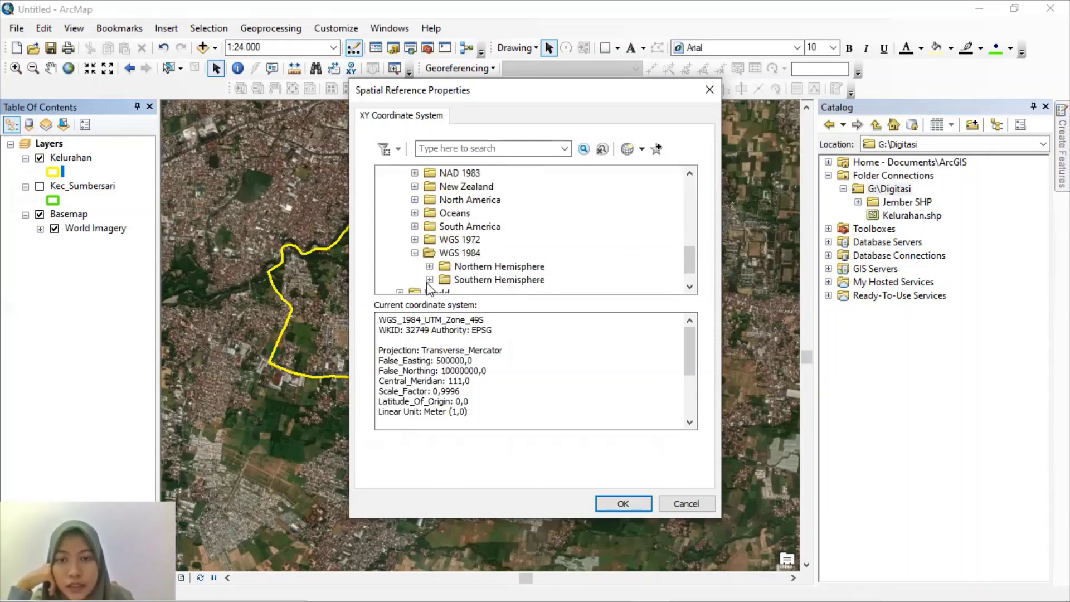
{"action": "double_click", "coordinate": [505, 278]}
{"action": "scroll", "coordinate": [520, 257], "scroll_direction": "down", "scroll_amount": 10}
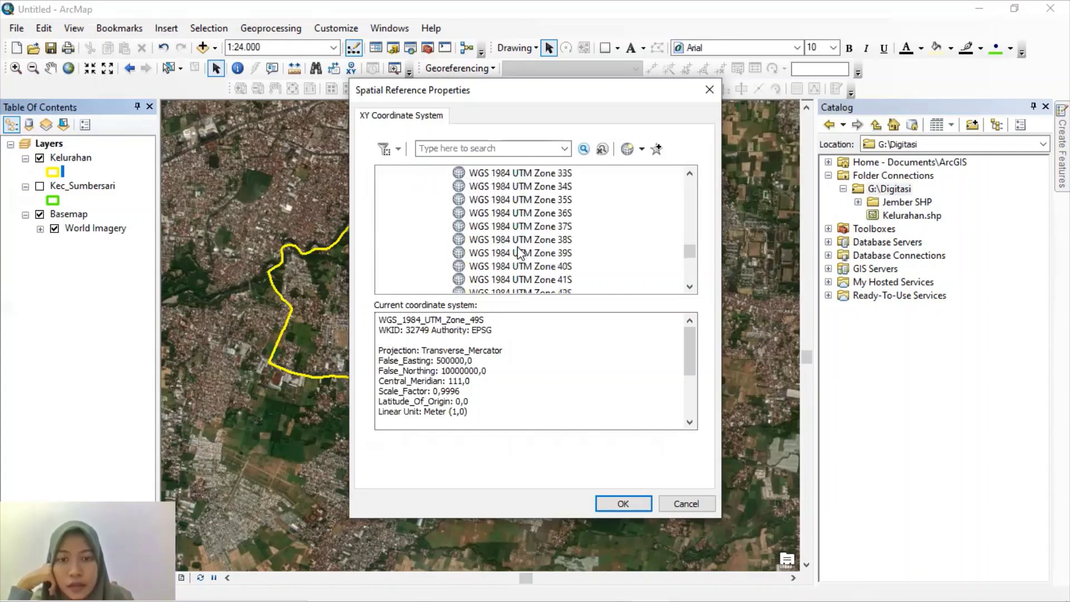
{"action": "scroll", "coordinate": [501, 256], "scroll_direction": "down", "scroll_amount": 7}
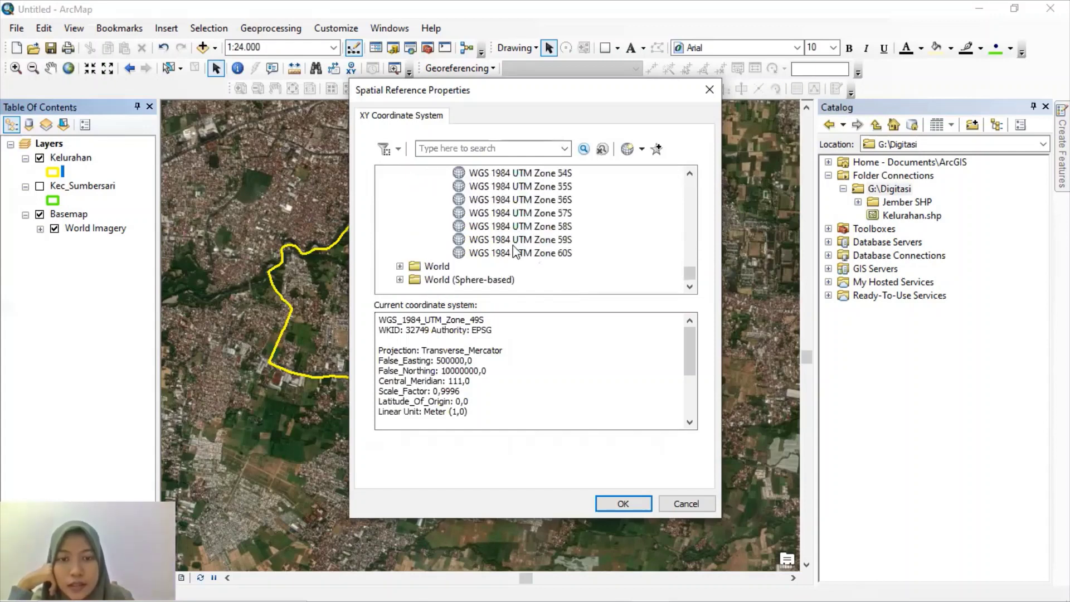
{"action": "scroll", "coordinate": [516, 252], "scroll_direction": "up", "scroll_amount": 4}
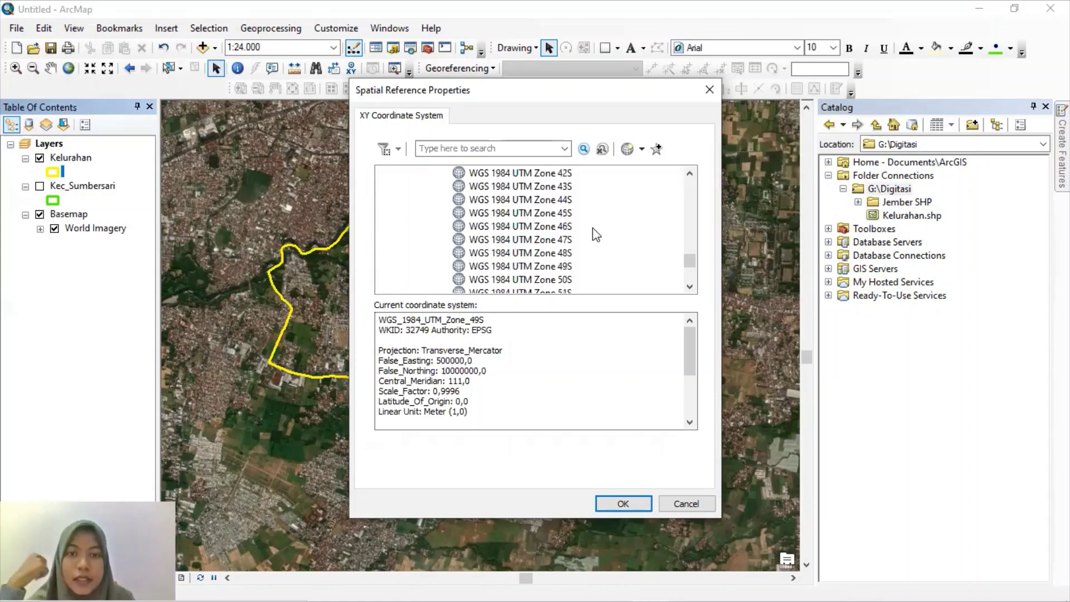
{"action": "left_click", "coordinate": [552, 266]}
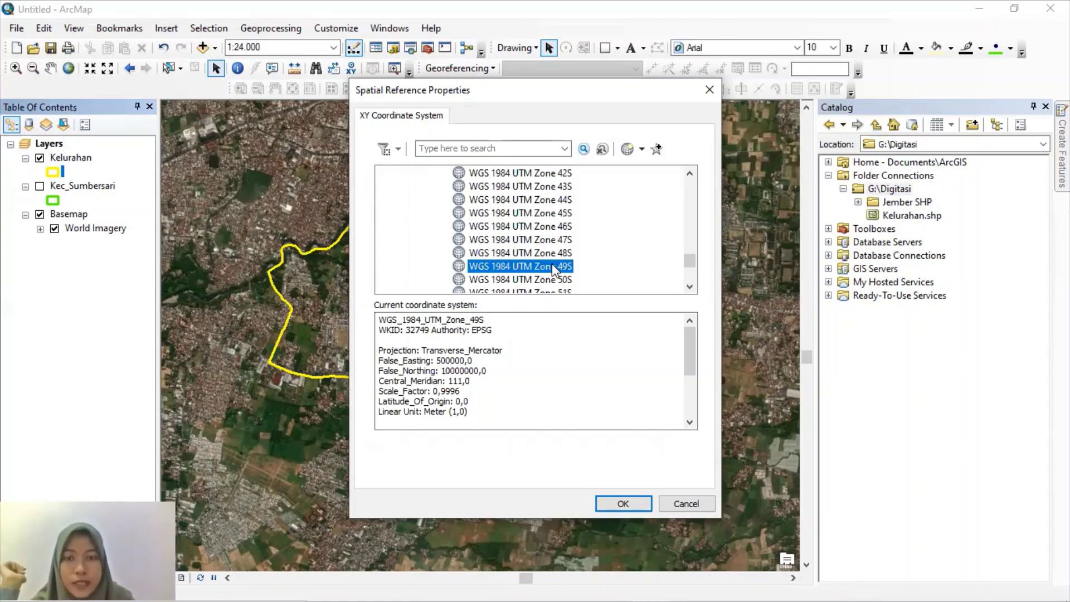
Accept the chosen coordinate system and create the Jalan shapefile
{"action": "scroll", "coordinate": [601, 256], "scroll_direction": "up", "scroll_amount": 7}
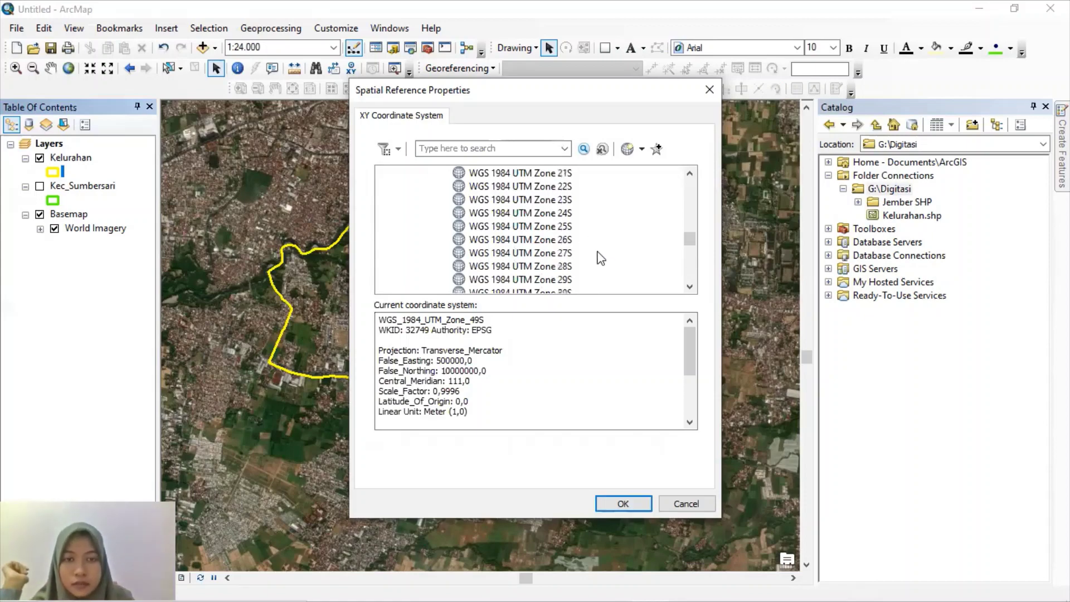
{"action": "scroll", "coordinate": [595, 245], "scroll_direction": "up", "scroll_amount": 10}
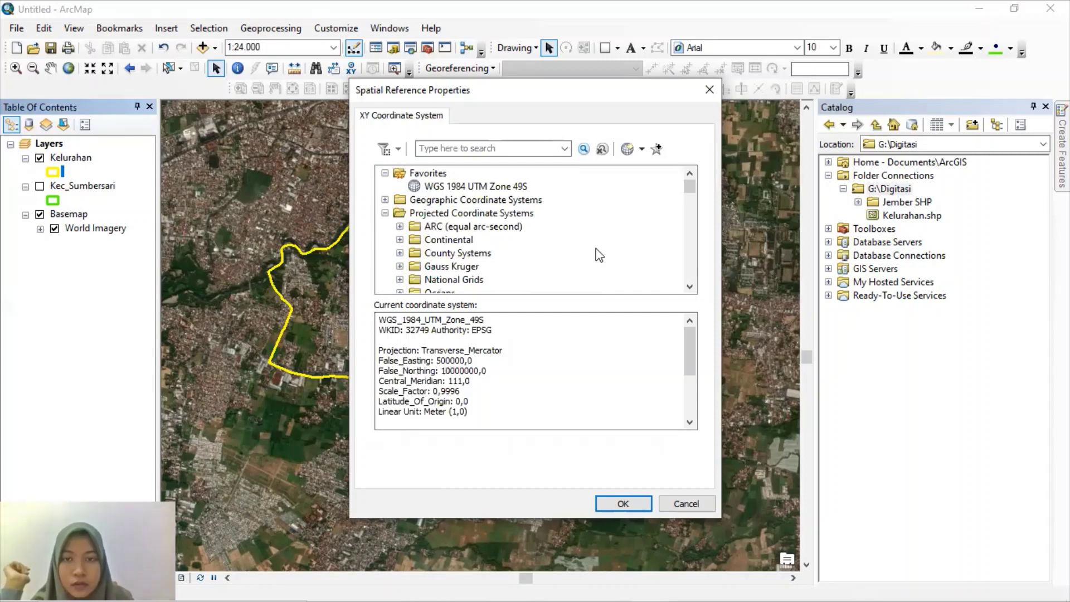
{"action": "scroll", "coordinate": [600, 252], "scroll_direction": "down", "scroll_amount": 6}
{"action": "scroll", "coordinate": [598, 248], "scroll_direction": "down", "scroll_amount": 11}
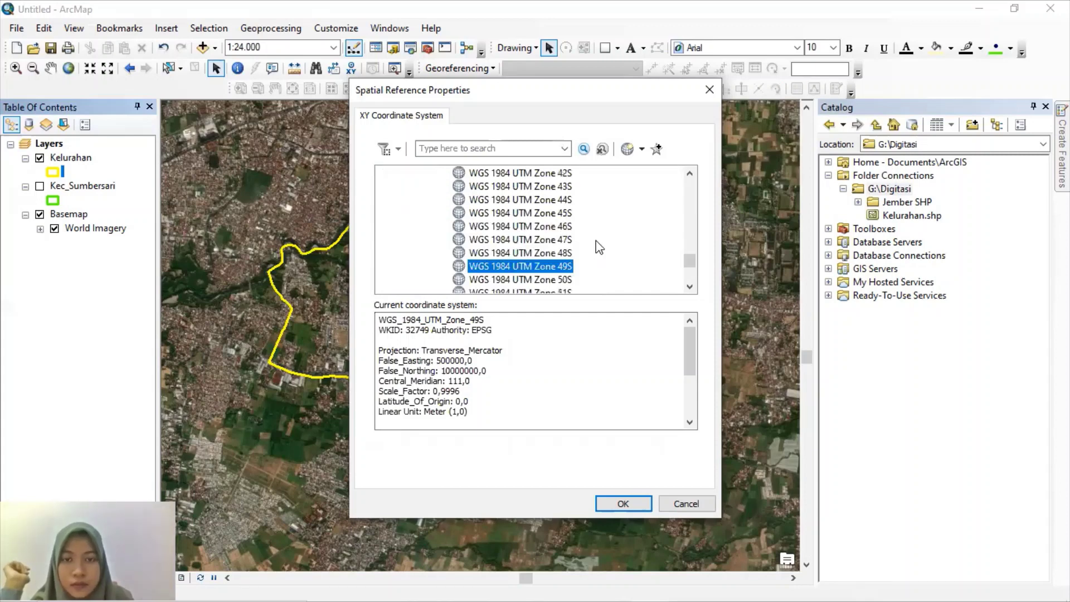
{"action": "scroll", "coordinate": [567, 174], "scroll_direction": "down", "scroll_amount": 2}
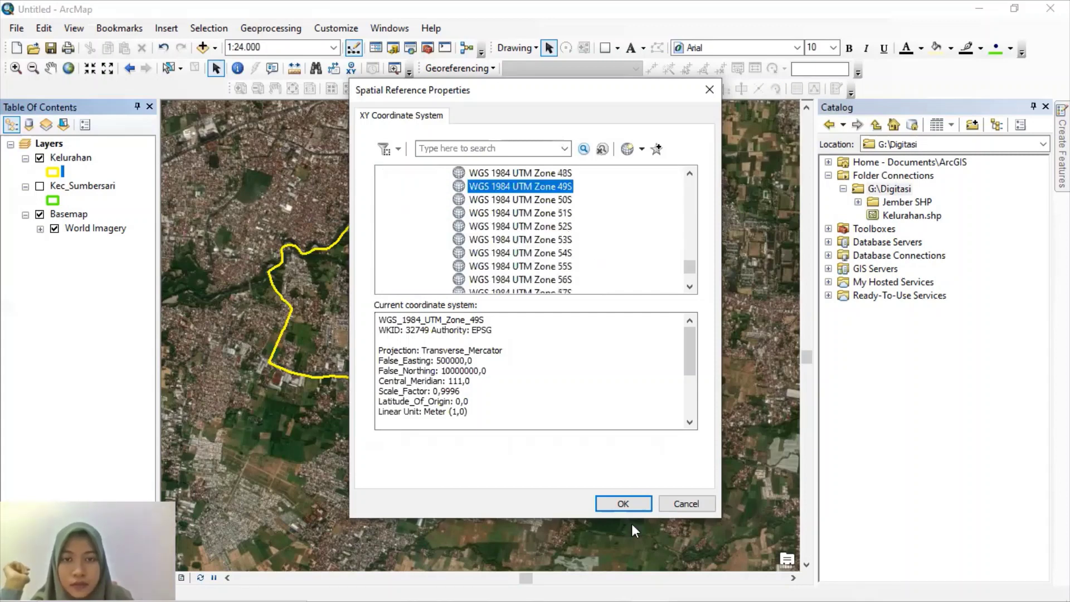
{"action": "left_click", "coordinate": [600, 502]}
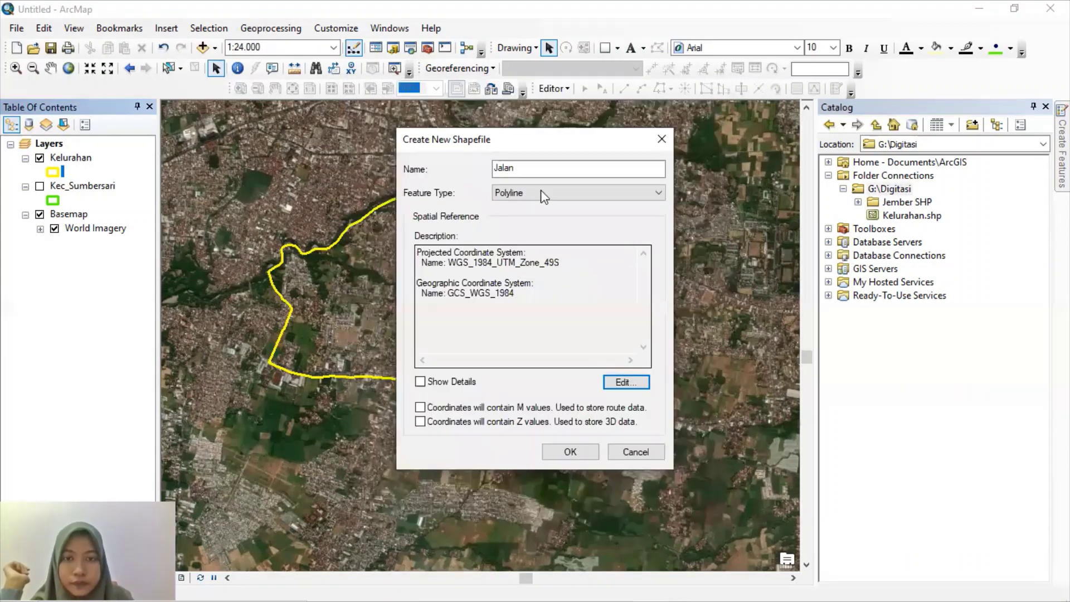
{"action": "left_click", "coordinate": [574, 454]}
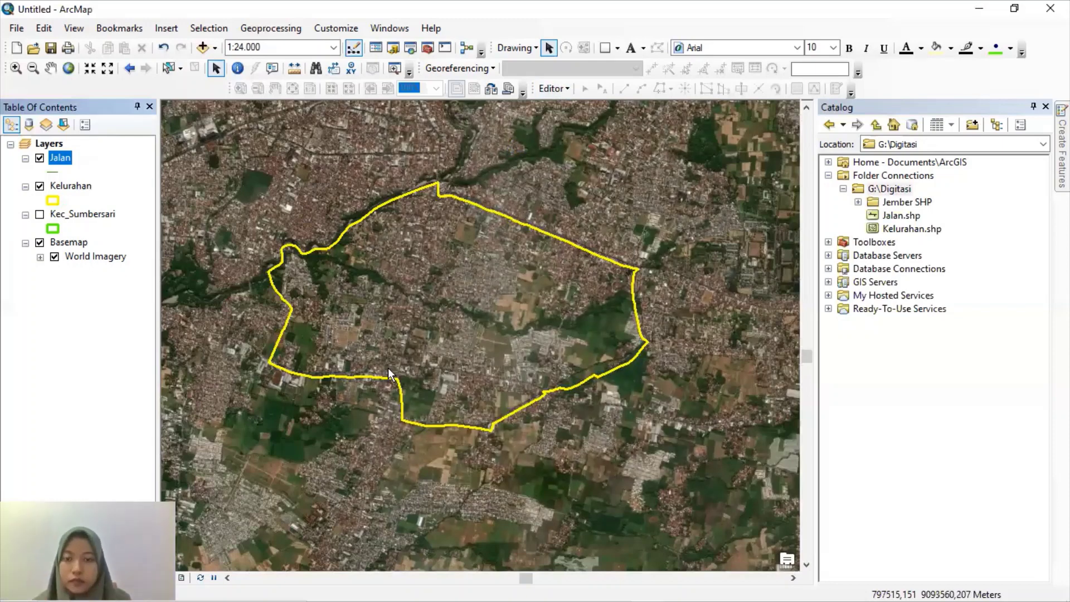
Set the Jalan layer's line symbol width to 2
{"action": "scroll", "coordinate": [397, 377], "scroll_direction": "down", "scroll_amount": 1}
{"action": "scroll", "coordinate": [405, 346], "scroll_direction": "down", "scroll_amount": 3}
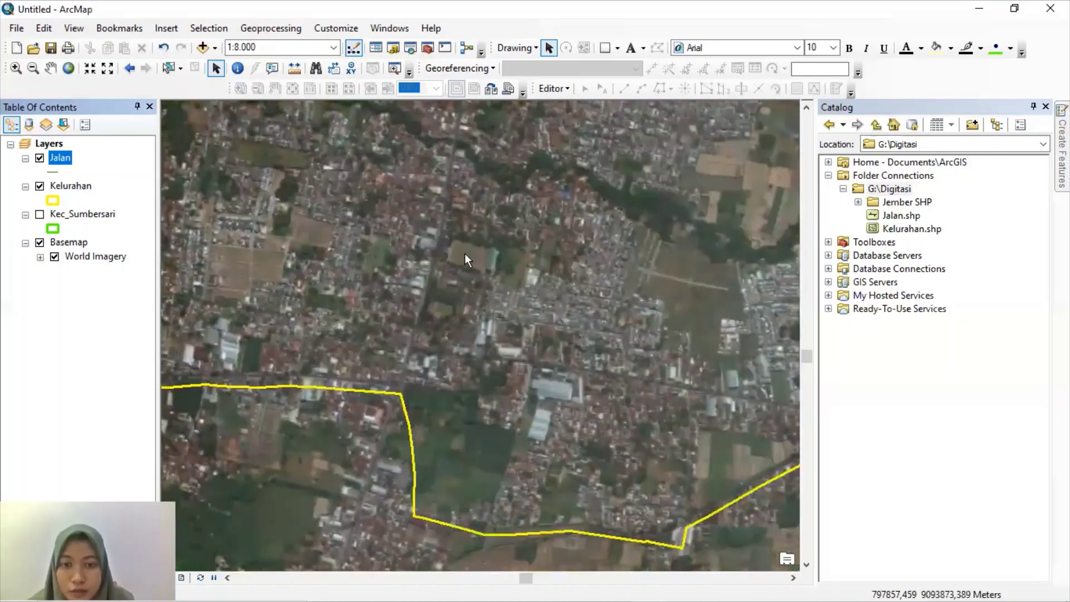
{"action": "left_click_drag", "start_coordinate": [465, 253], "coordinate": [405, 277]}
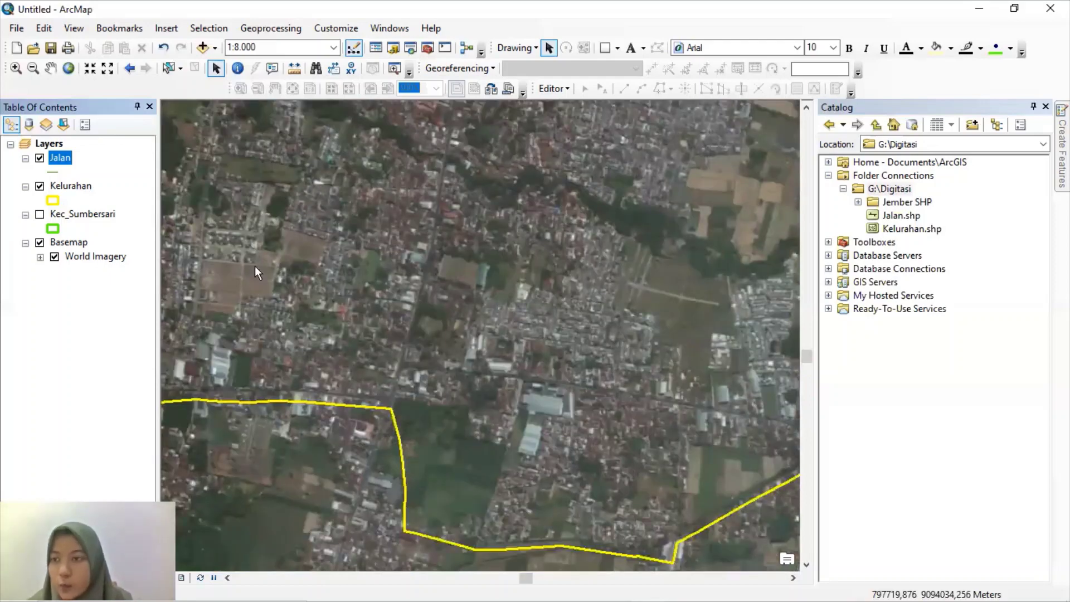
{"action": "left_click", "coordinate": [67, 158]}
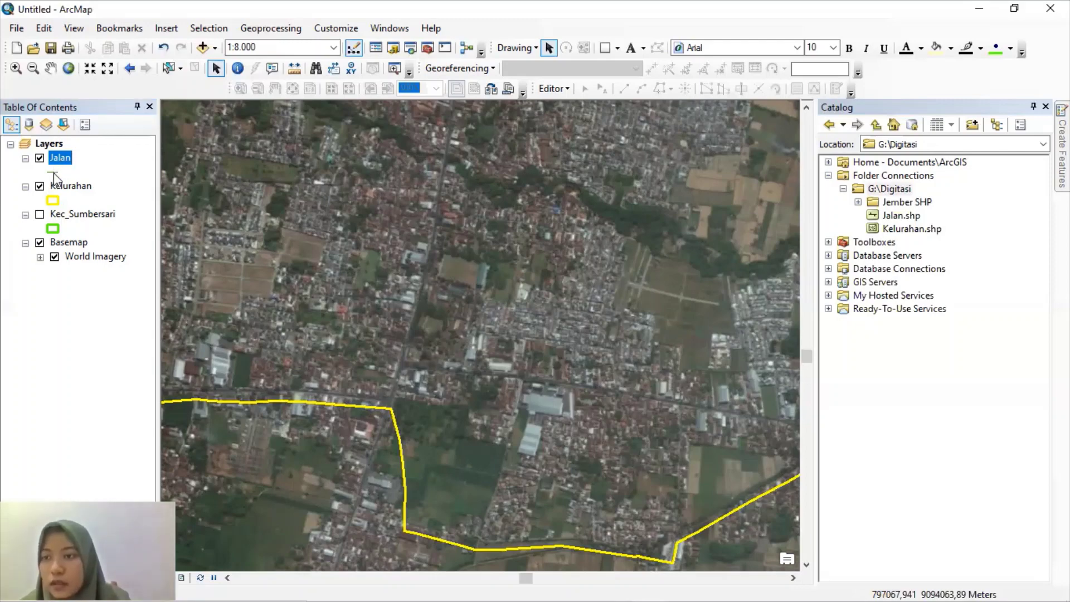
{"action": "left_click", "coordinate": [54, 173]}
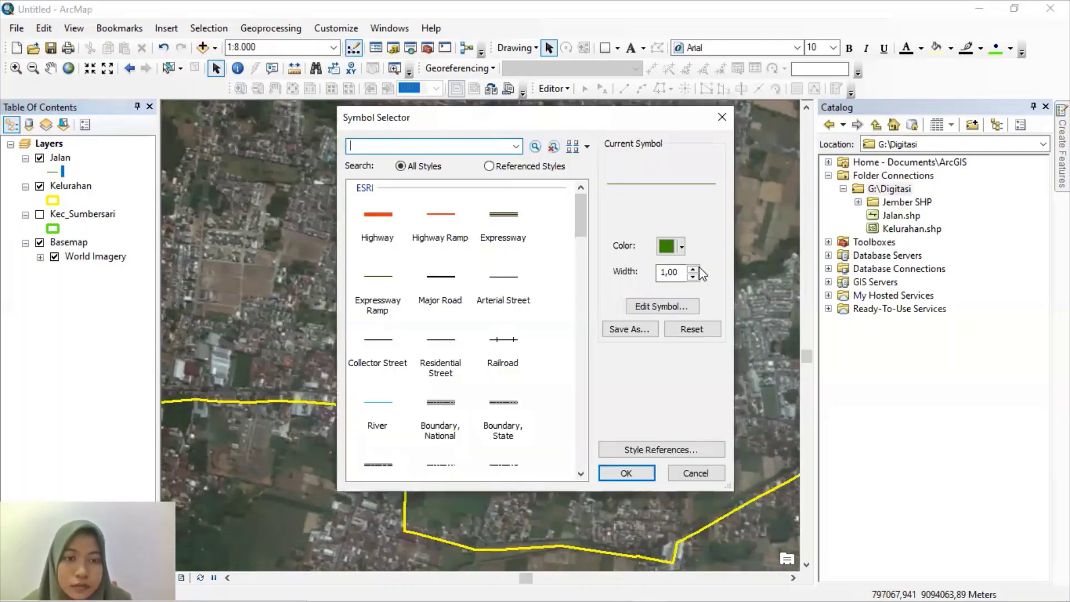
{"action": "left_click", "coordinate": [694, 269]}
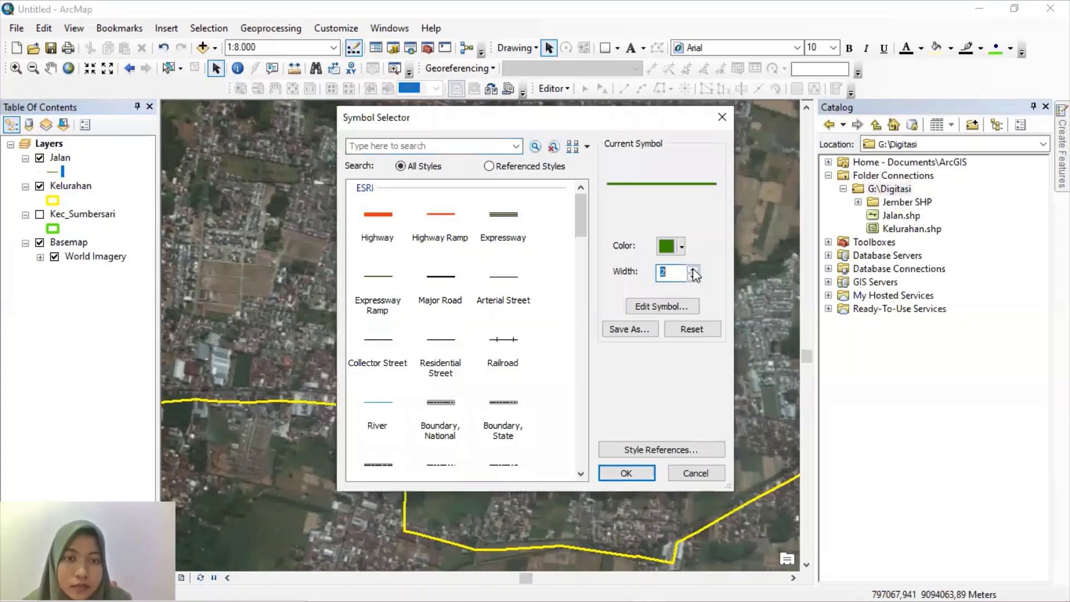
{"action": "left_click", "coordinate": [625, 475]}
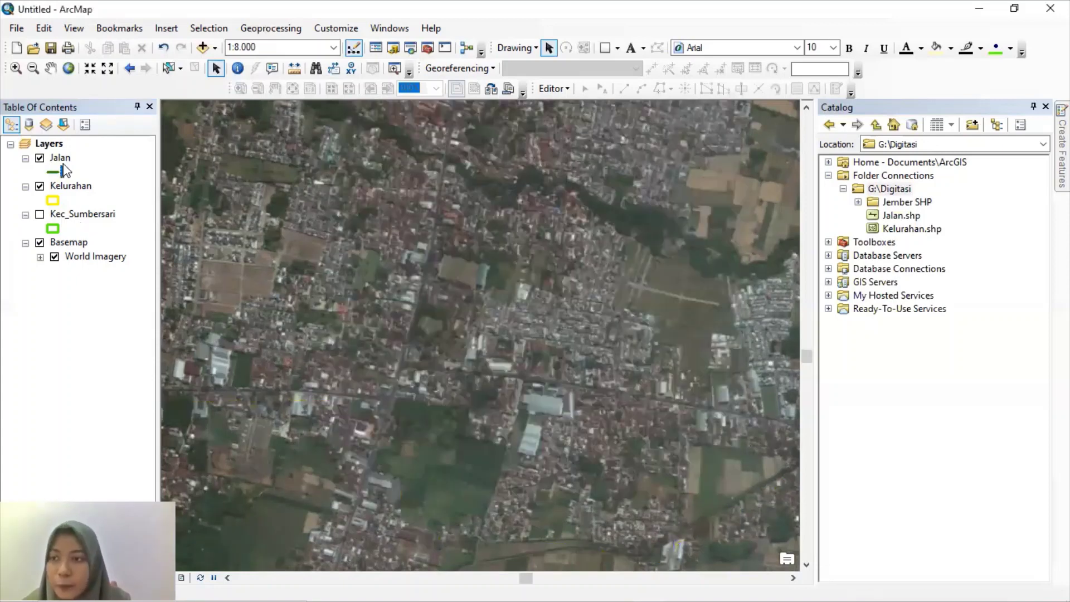
Start an edit session on the Jalan layer and choose the Jalan feature template for drawing lines
{"action": "left_click", "coordinate": [61, 159]}
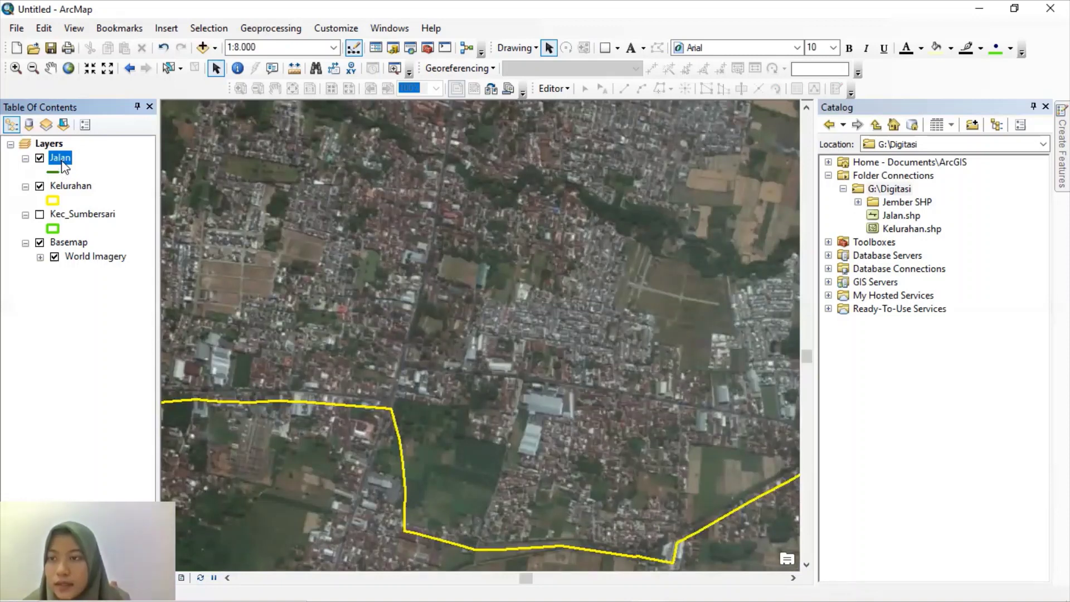
{"action": "right_click", "coordinate": [61, 159]}
{"action": "mouse_move", "coordinate": [167, 359]}
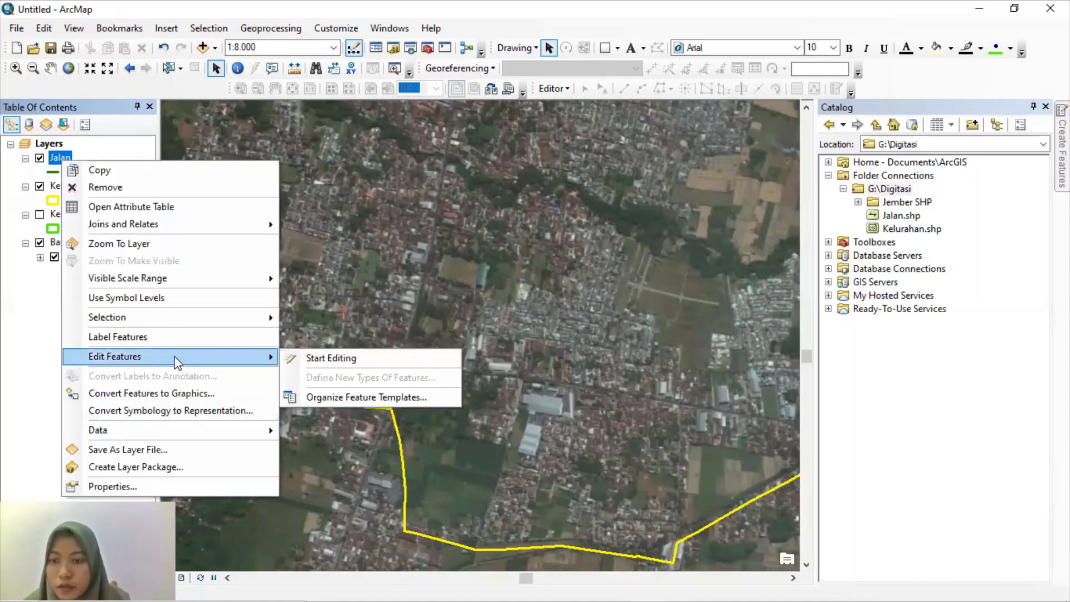
{"action": "left_click", "coordinate": [323, 359]}
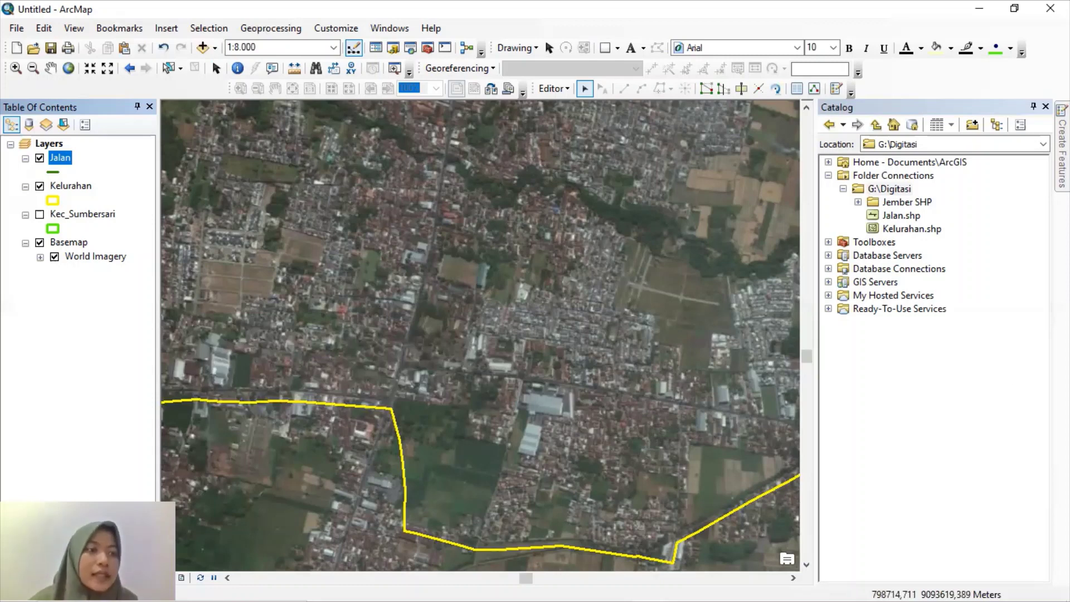
{"action": "mouse_move", "coordinate": [1063, 147]}
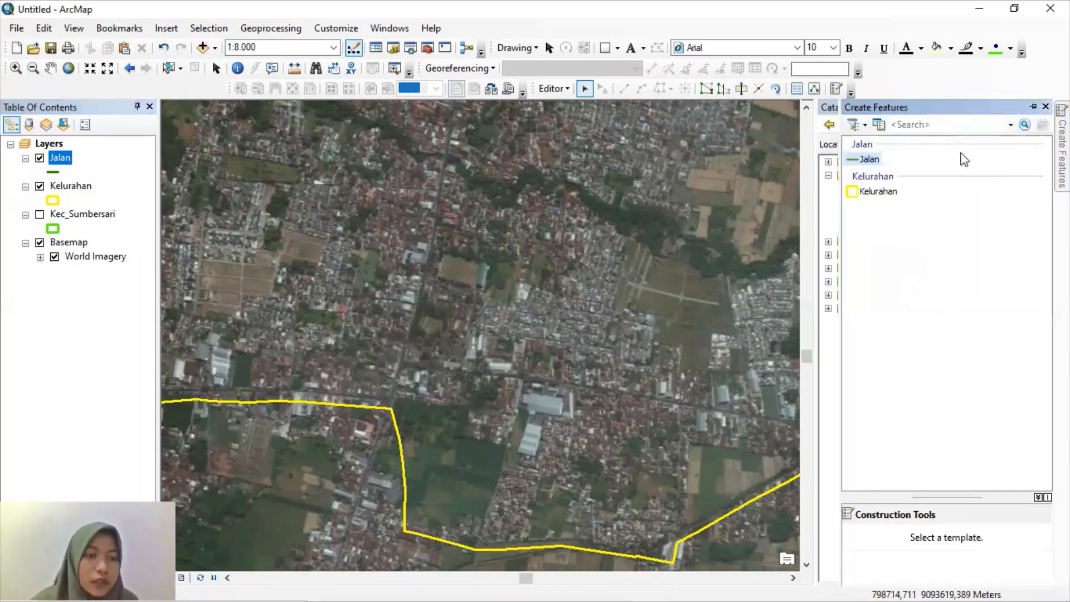
{"action": "left_click", "coordinate": [870, 160]}
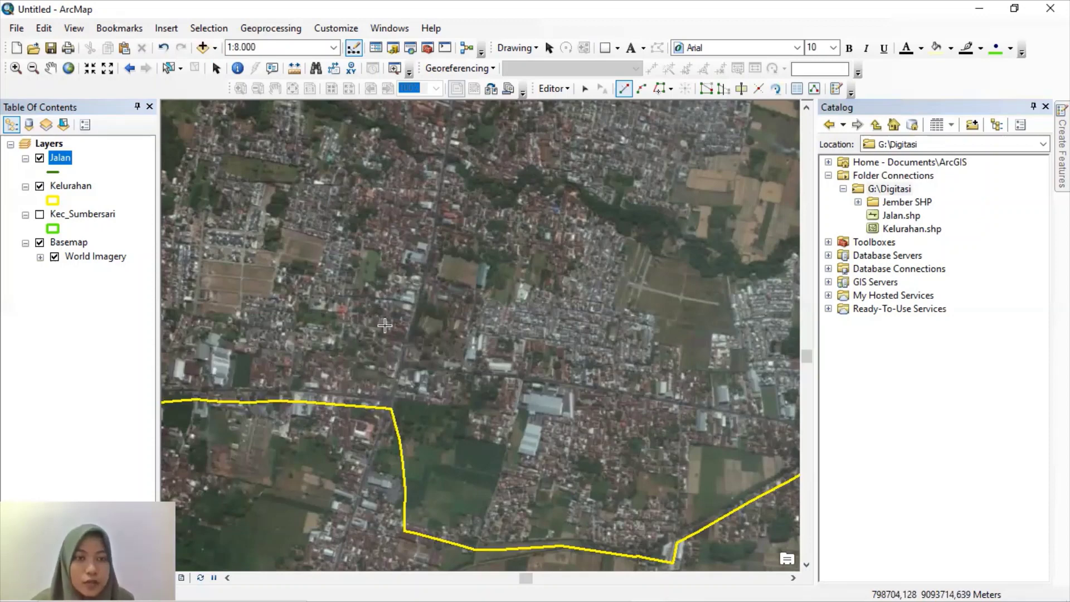
Digitize a Jalan line from the Kelurahan boundary's inner corner about 674 m north along the road, finishing with a short eastward segment
{"action": "scroll", "coordinate": [381, 394], "scroll_direction": "up", "scroll_amount": 1}
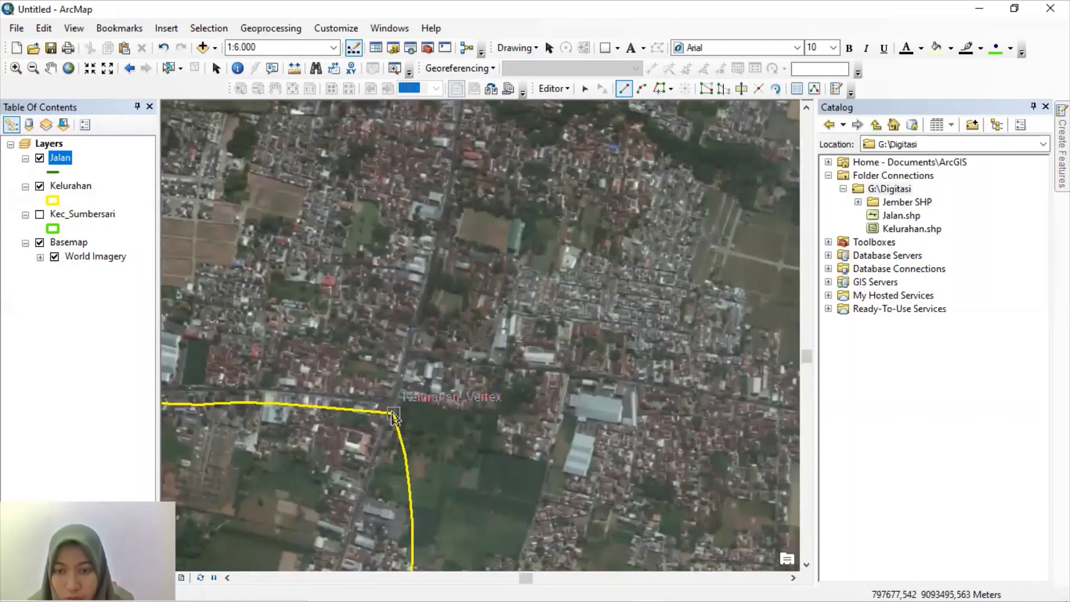
{"action": "left_click", "coordinate": [393, 413]}
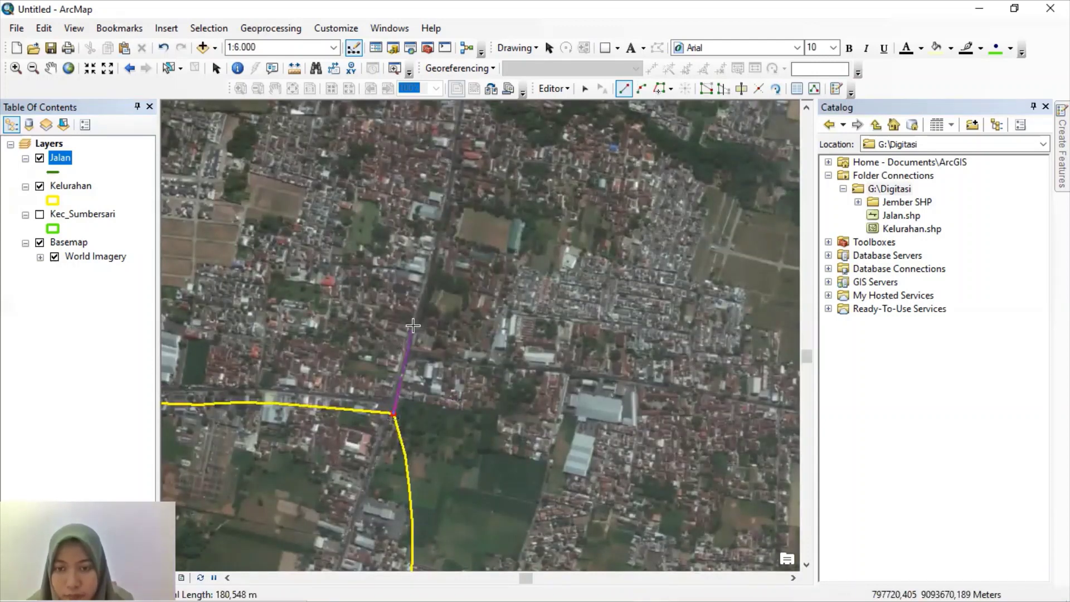
{"action": "left_click", "coordinate": [413, 326]}
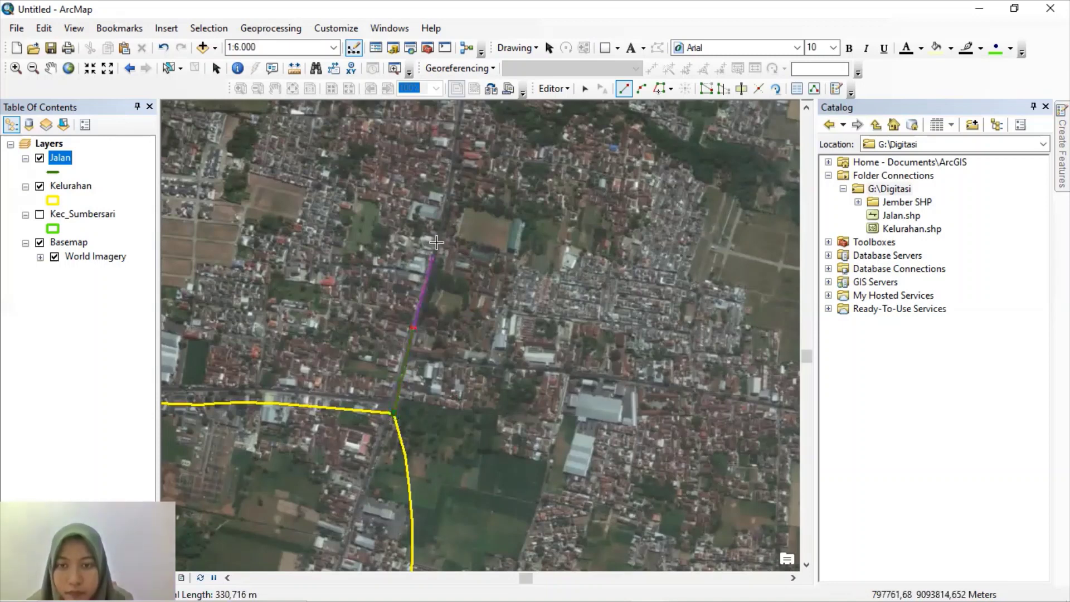
{"action": "left_click", "coordinate": [436, 244]}
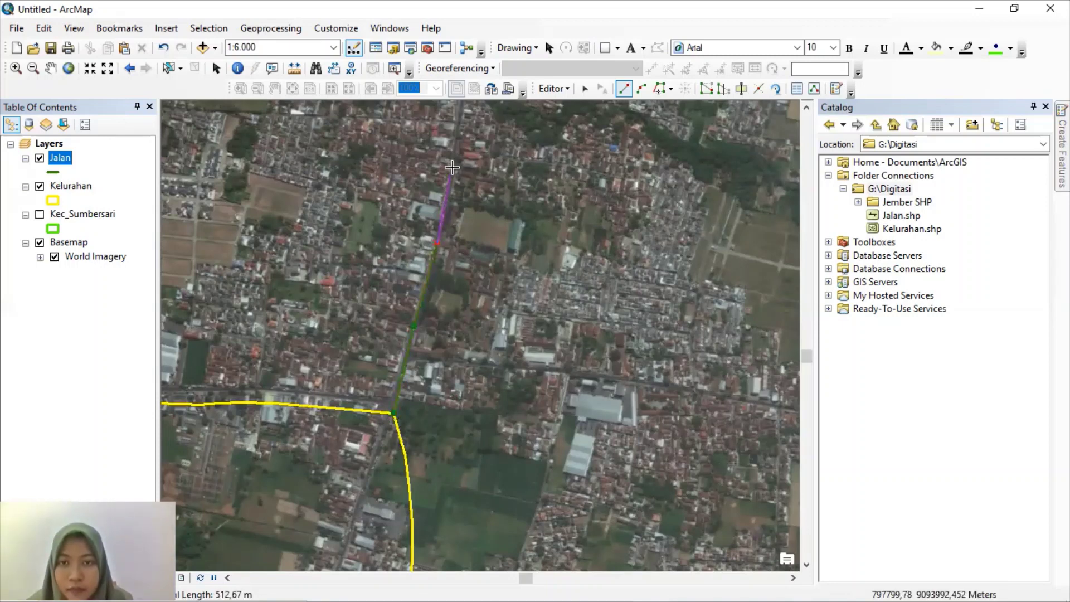
{"action": "left_click", "coordinate": [453, 167]}
{"action": "key", "text": "Up"}
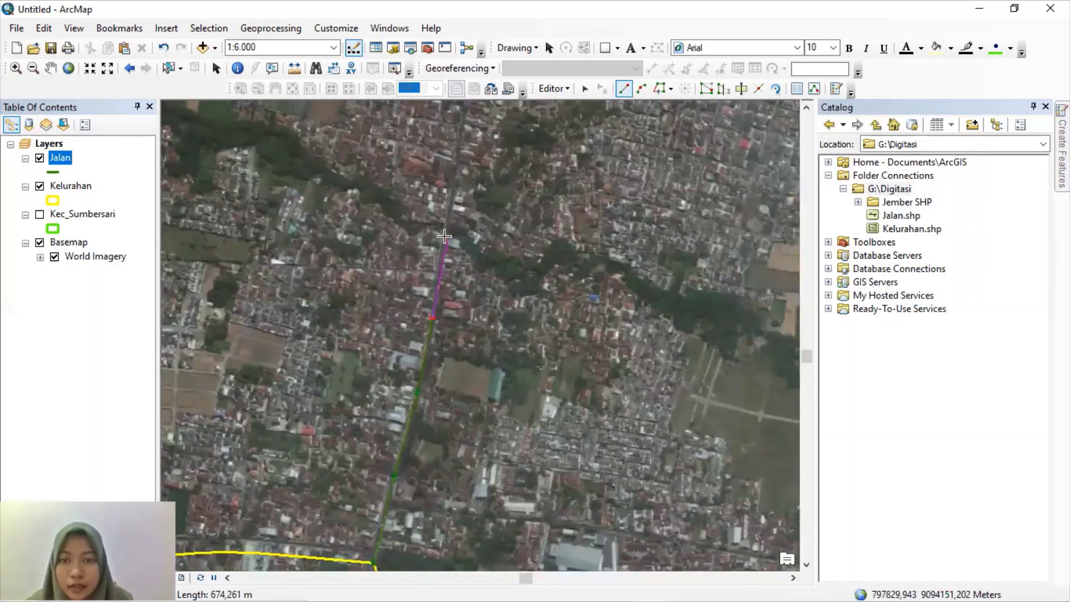
{"action": "left_click", "coordinate": [445, 237]}
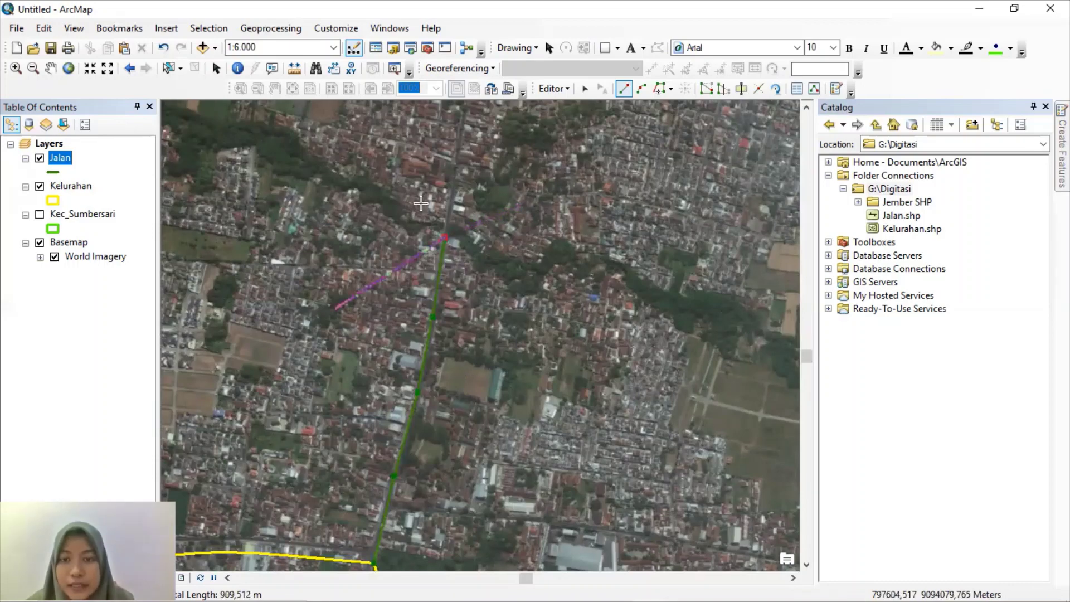
{"action": "double_click", "coordinate": [463, 237]}
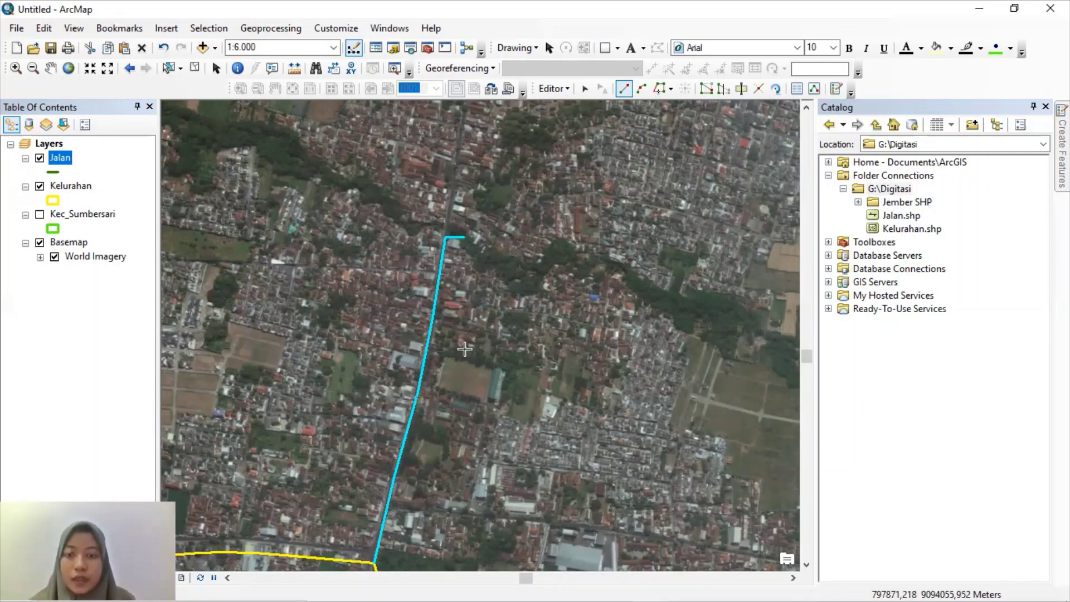
Stop editing the Jalan layer and save the edits
{"action": "scroll", "coordinate": [461, 349], "scroll_direction": "down", "scroll_amount": 1}
{"action": "scroll", "coordinate": [462, 349], "scroll_direction": "up", "scroll_amount": 3}
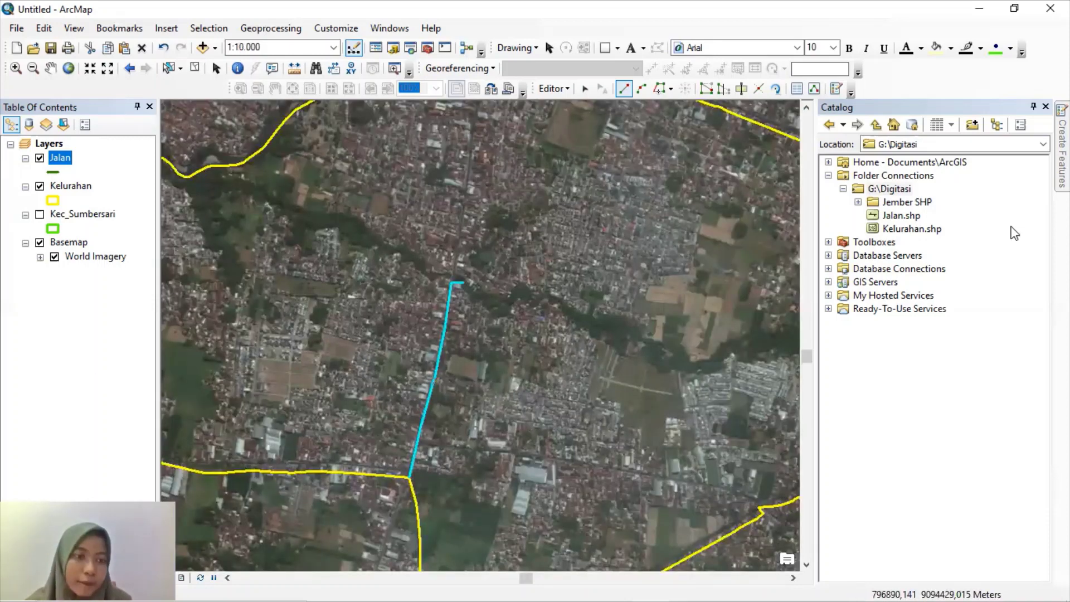
{"action": "left_click", "coordinate": [560, 91]}
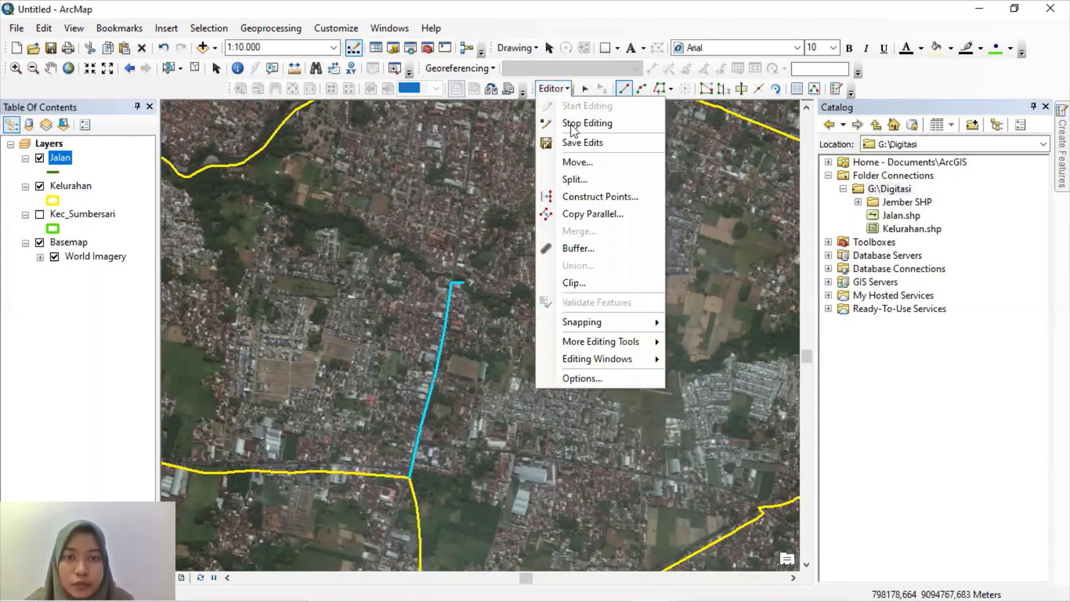
{"action": "left_click", "coordinate": [571, 124]}
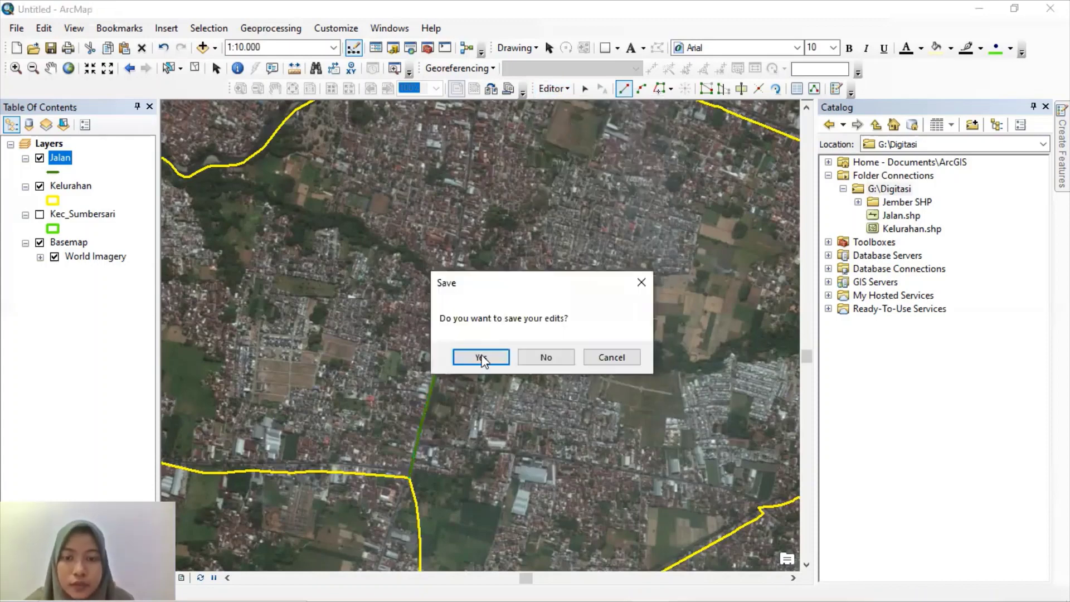
{"action": "left_click", "coordinate": [480, 358]}
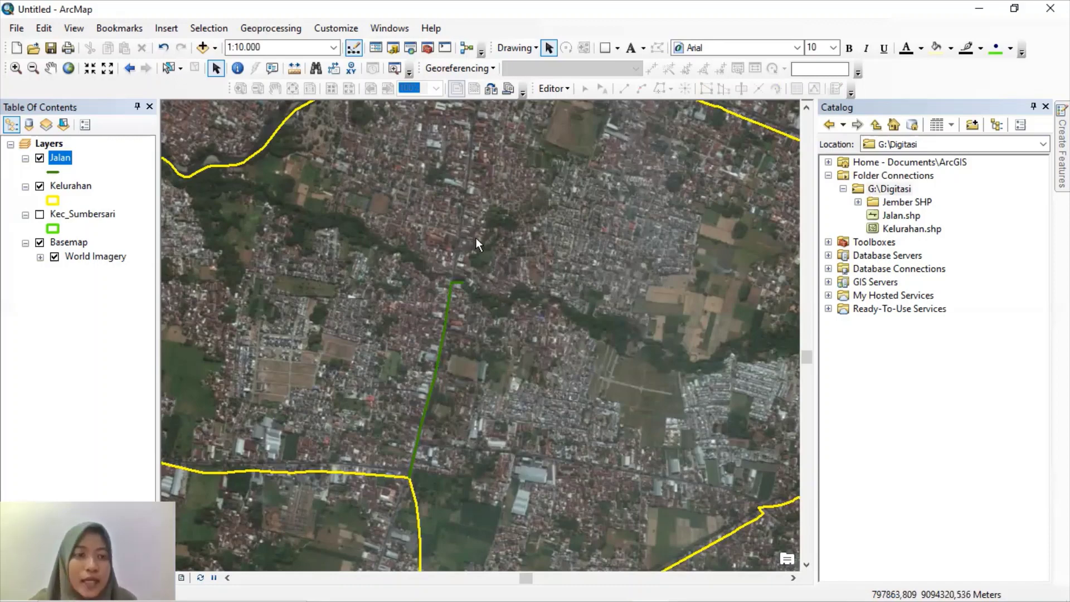
Start a new shapefile in the G:\Digitasi folder, named Pemukiman, with the Polygon feature type
{"action": "right_click", "coordinate": [894, 192]}
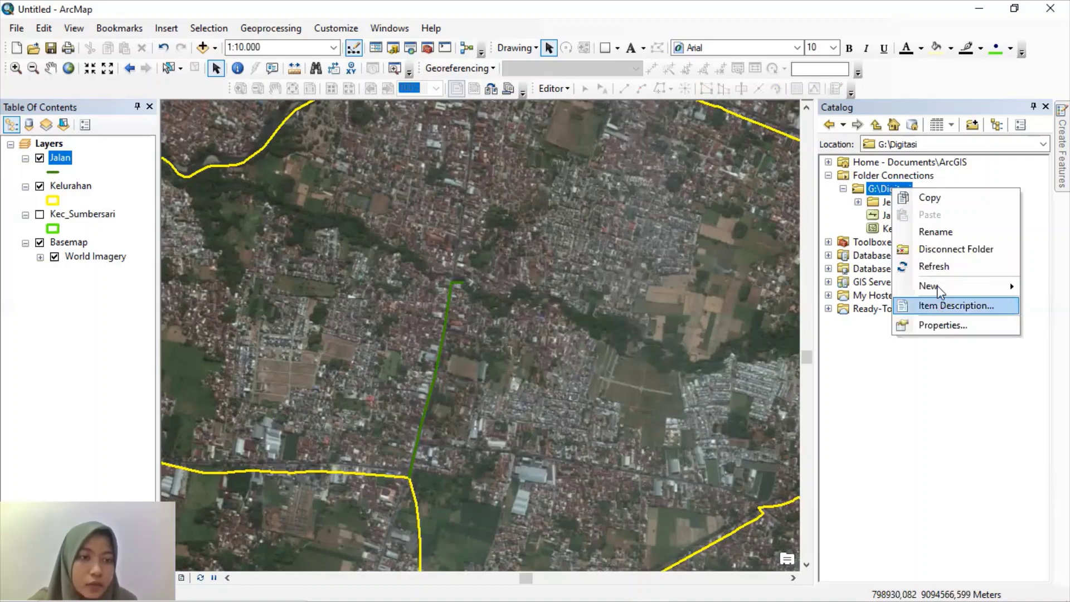
{"action": "mouse_move", "coordinate": [936, 286]}
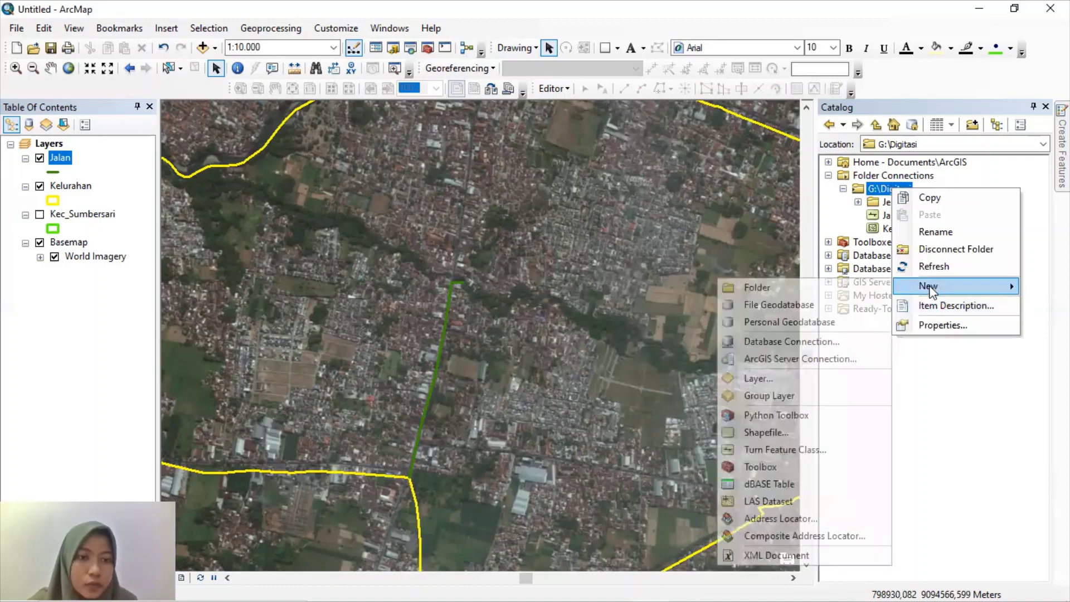
{"action": "left_click", "coordinate": [787, 437]}
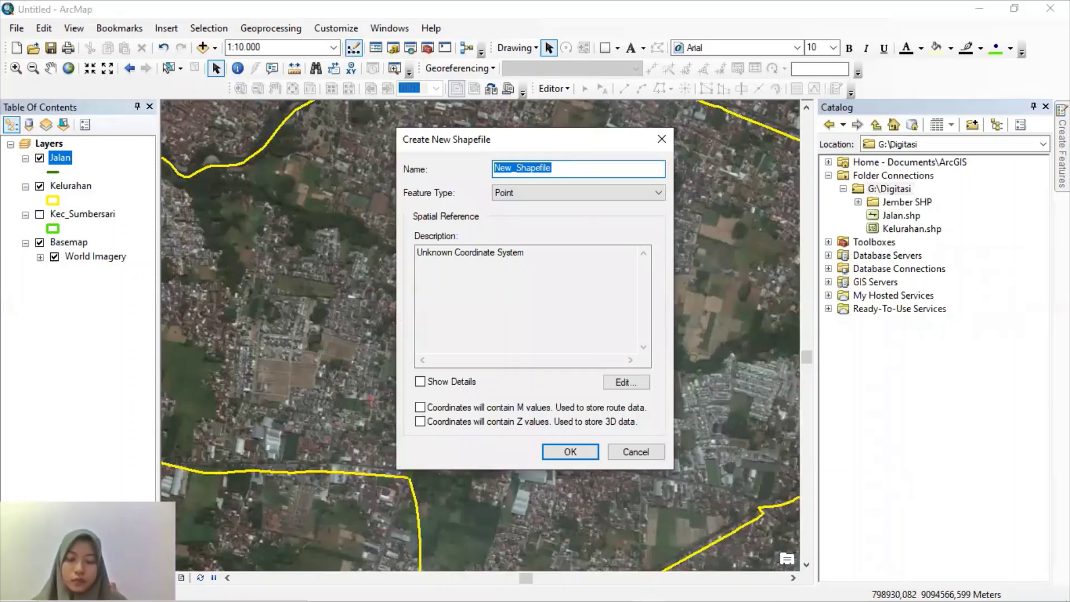
{"action": "type", "text": "Pemukiman"}
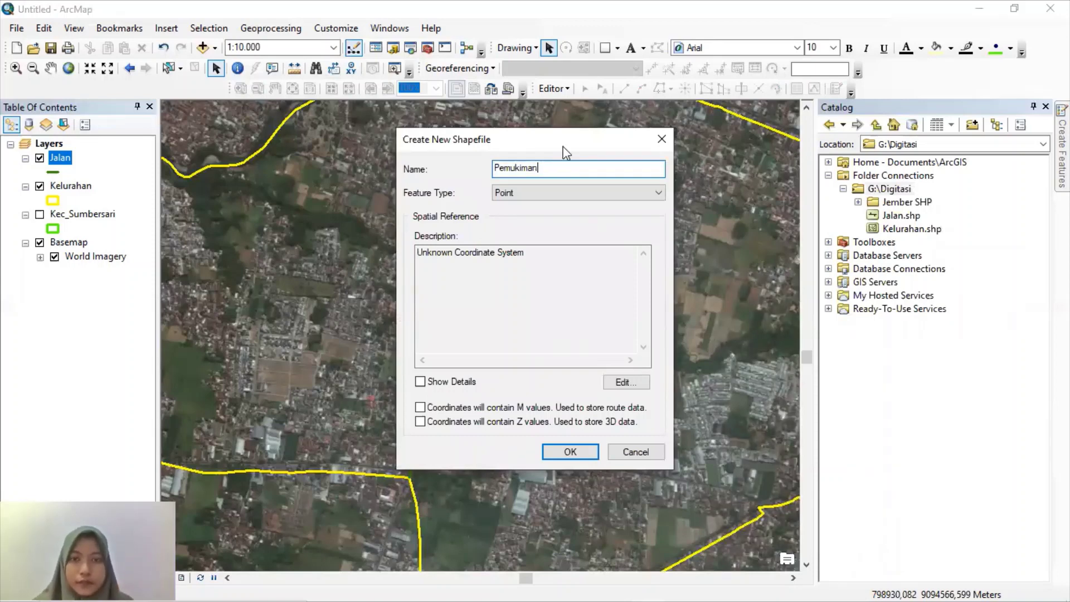
{"action": "left_click", "coordinate": [549, 195]}
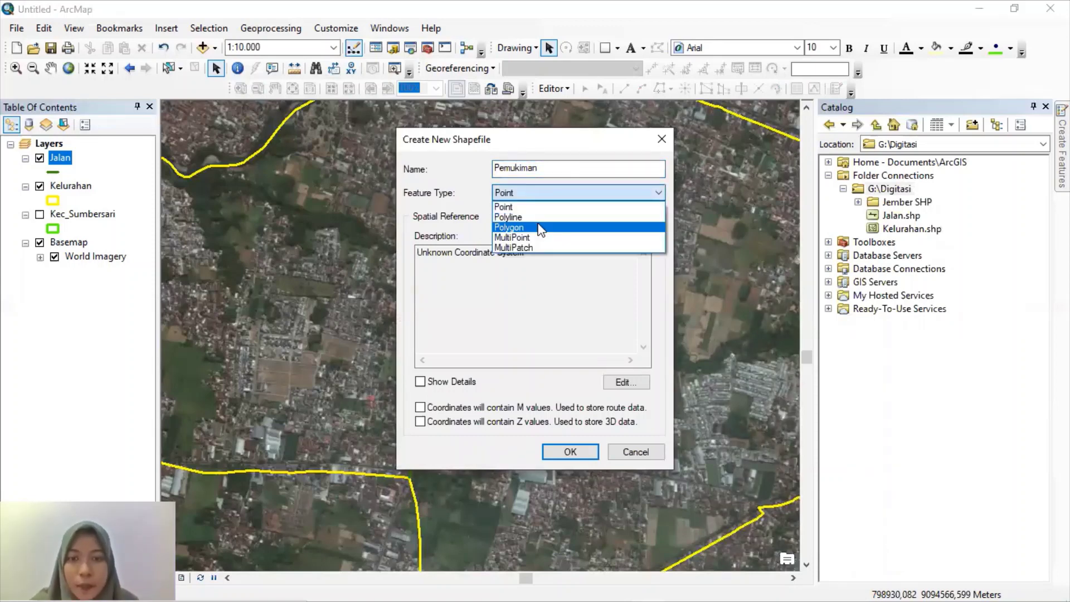
{"action": "left_click", "coordinate": [539, 228]}
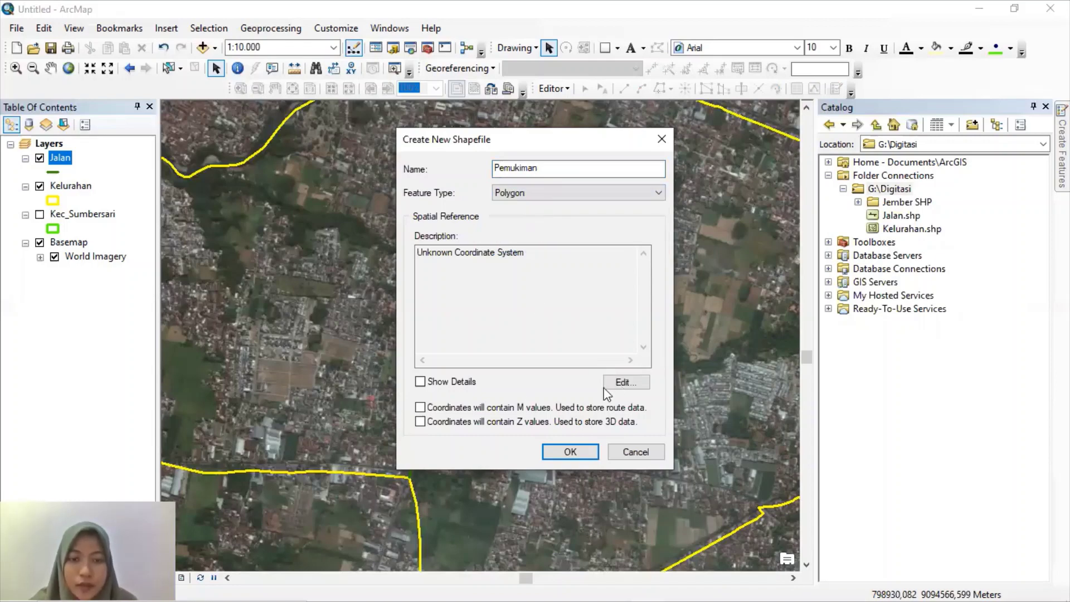
Assign the favorite WGS 1984 UTM Zone 49S coordinate system and create the Pemukiman shapefile
{"action": "left_click", "coordinate": [622, 383]}
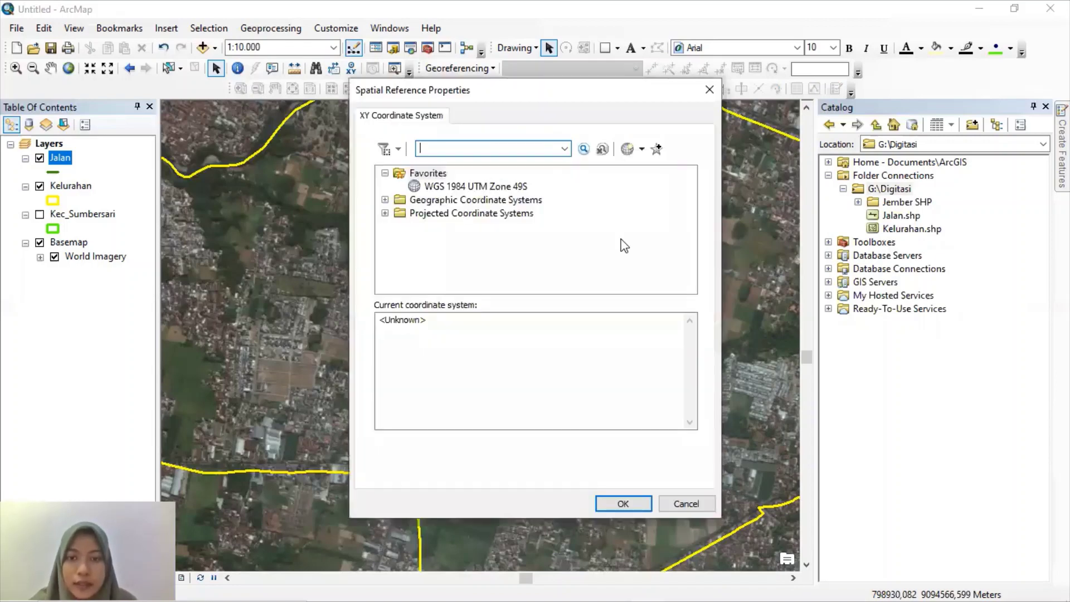
{"action": "left_click", "coordinate": [633, 498]}
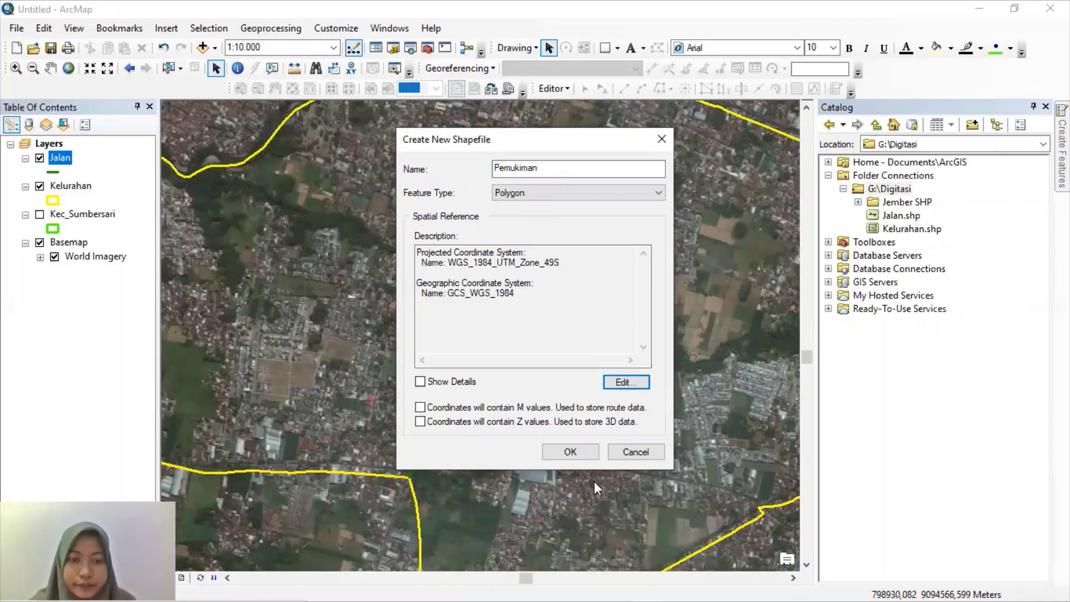
{"action": "left_click", "coordinate": [566, 451]}
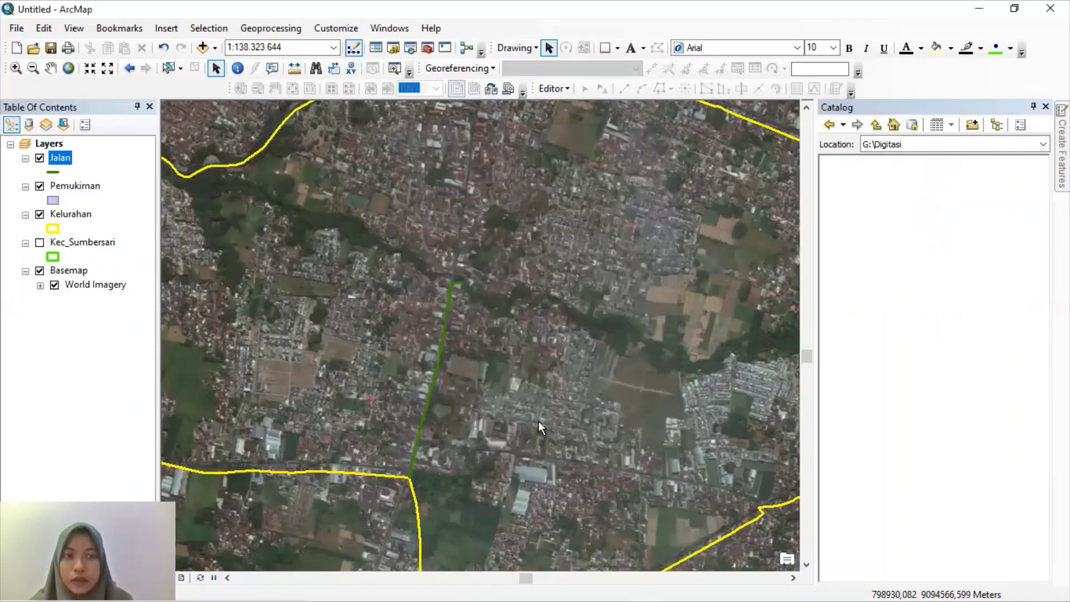
{"action": "left_click", "coordinate": [61, 185]}
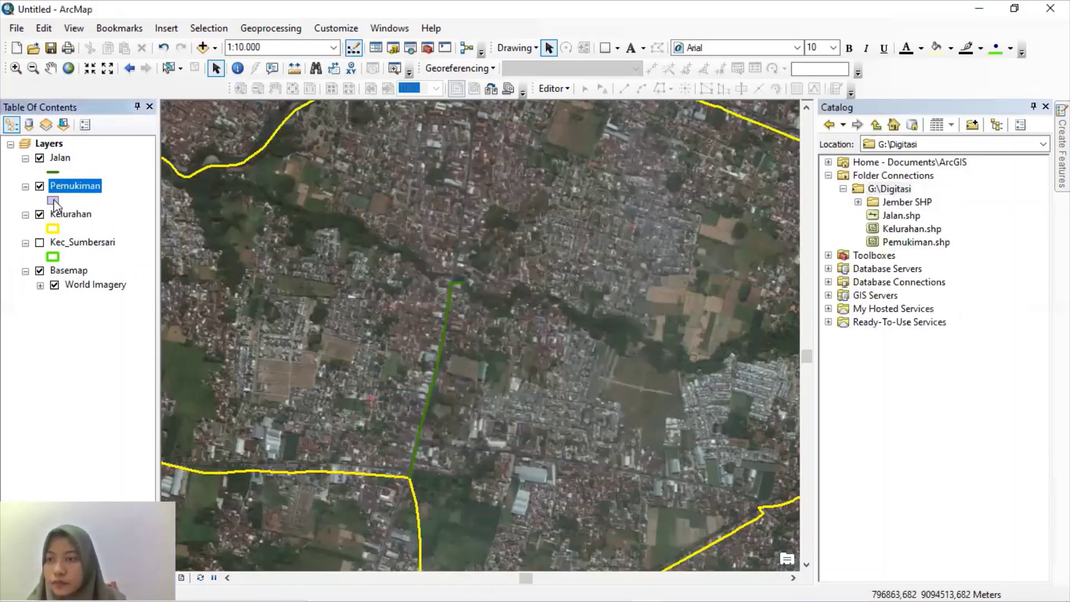
{"action": "left_click", "coordinate": [101, 187]}
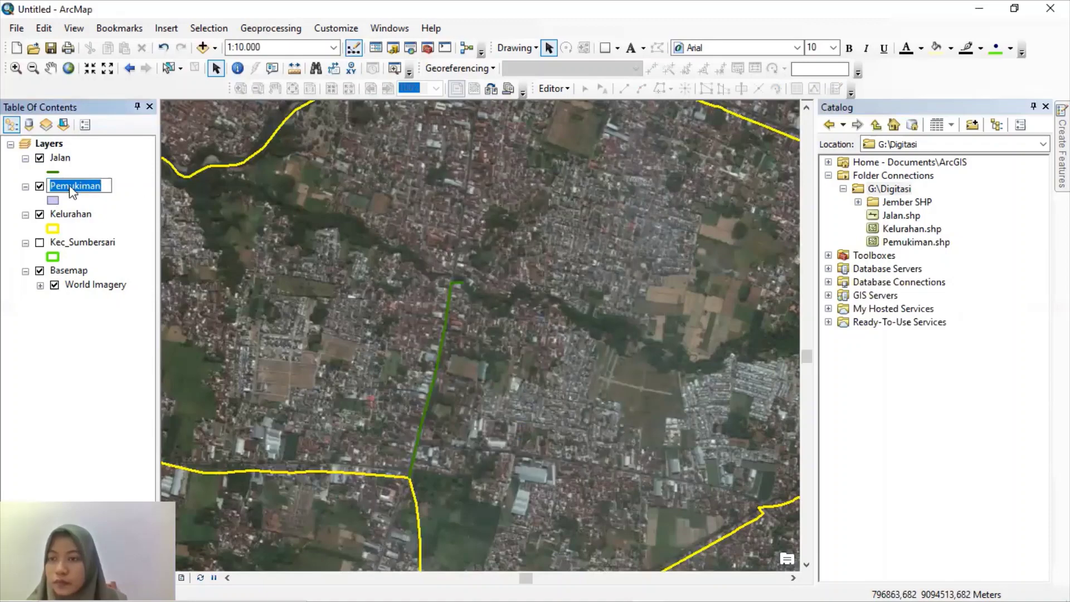
{"action": "key", "text": "Return"}
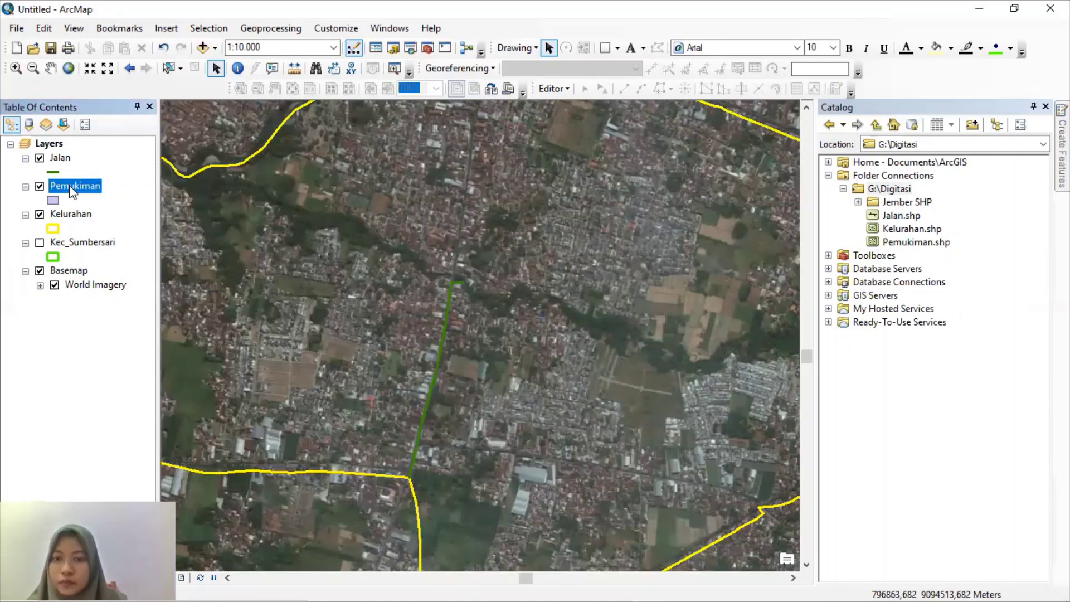
{"action": "left_click", "coordinate": [112, 181]}
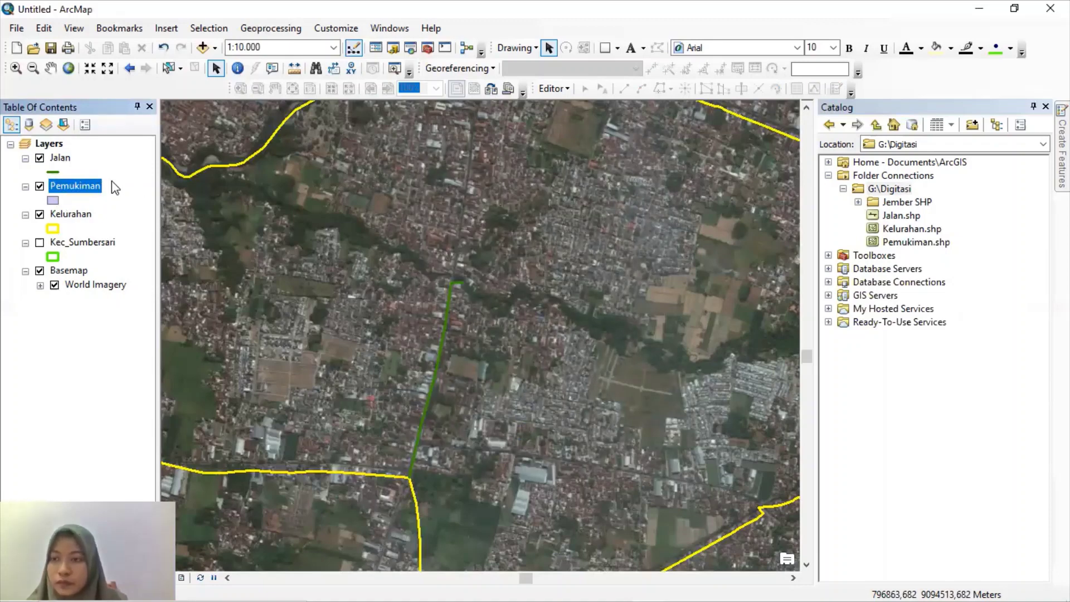
Symbolize the Pemukiman layer with no fill color and a red outline of width 2
{"action": "left_click", "coordinate": [53, 200]}
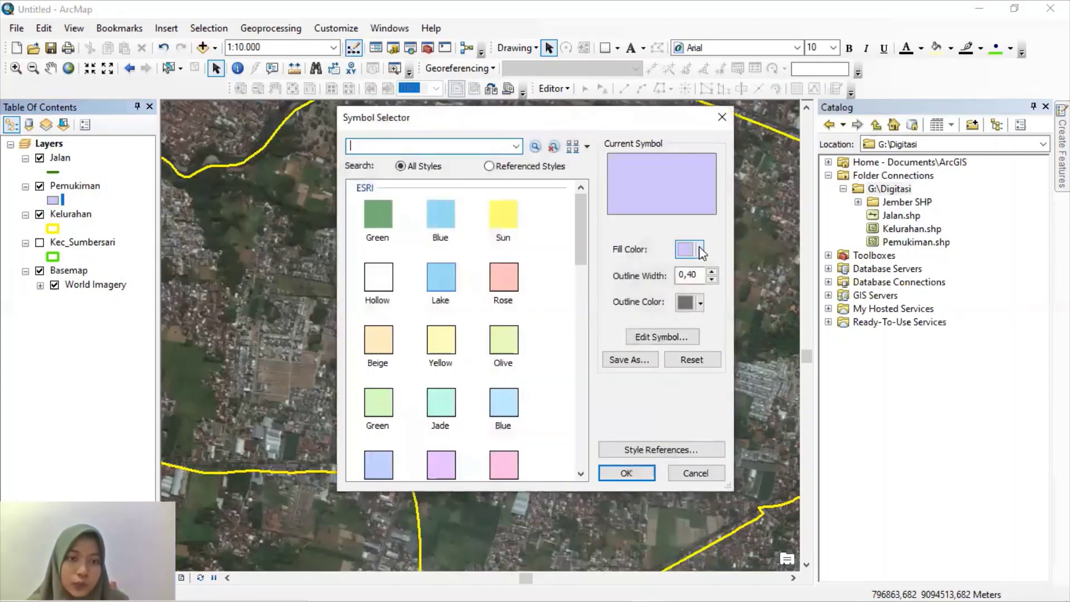
{"action": "left_click", "coordinate": [702, 251]}
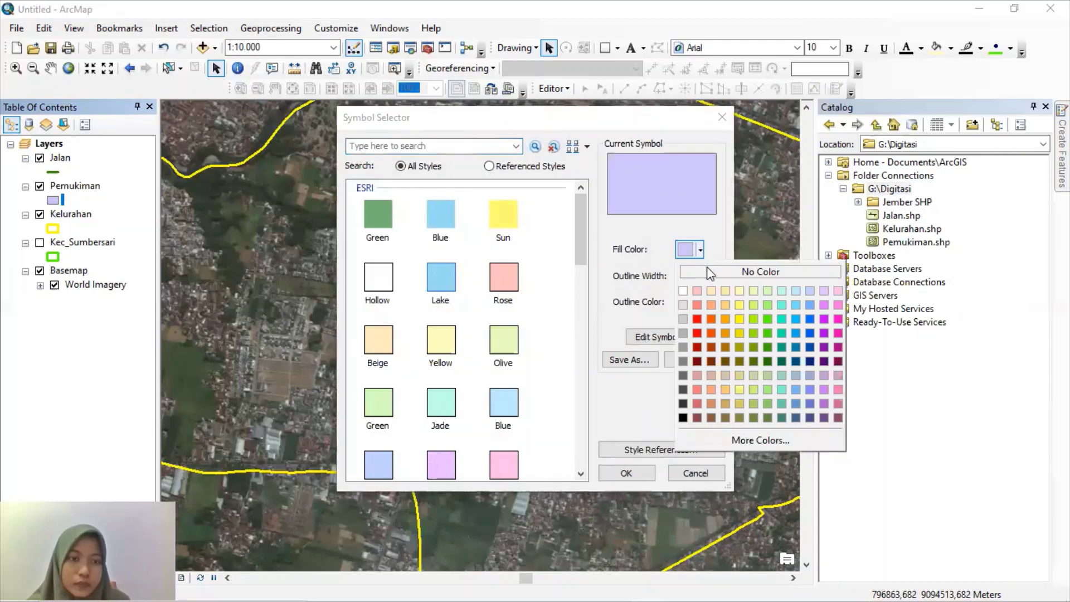
{"action": "left_click", "coordinate": [710, 272]}
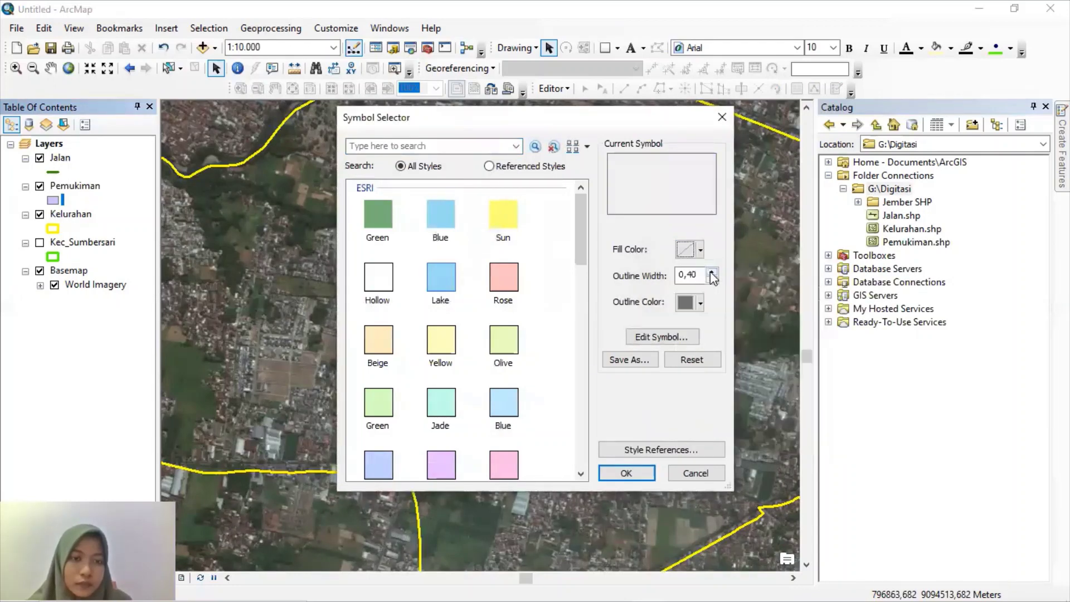
{"action": "left_click", "coordinate": [711, 272]}
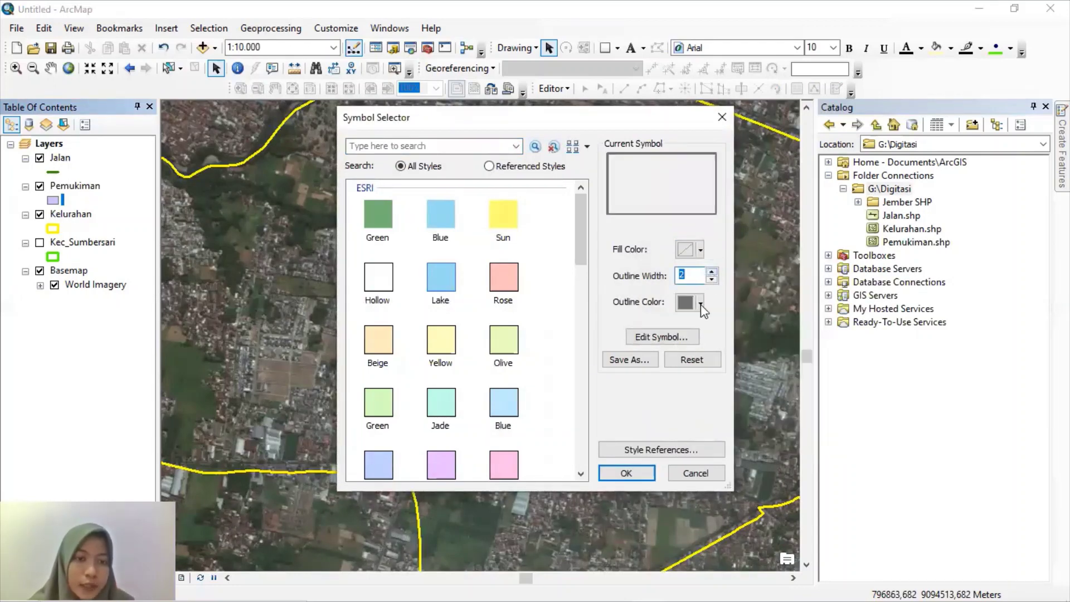
{"action": "left_click", "coordinate": [701, 303]}
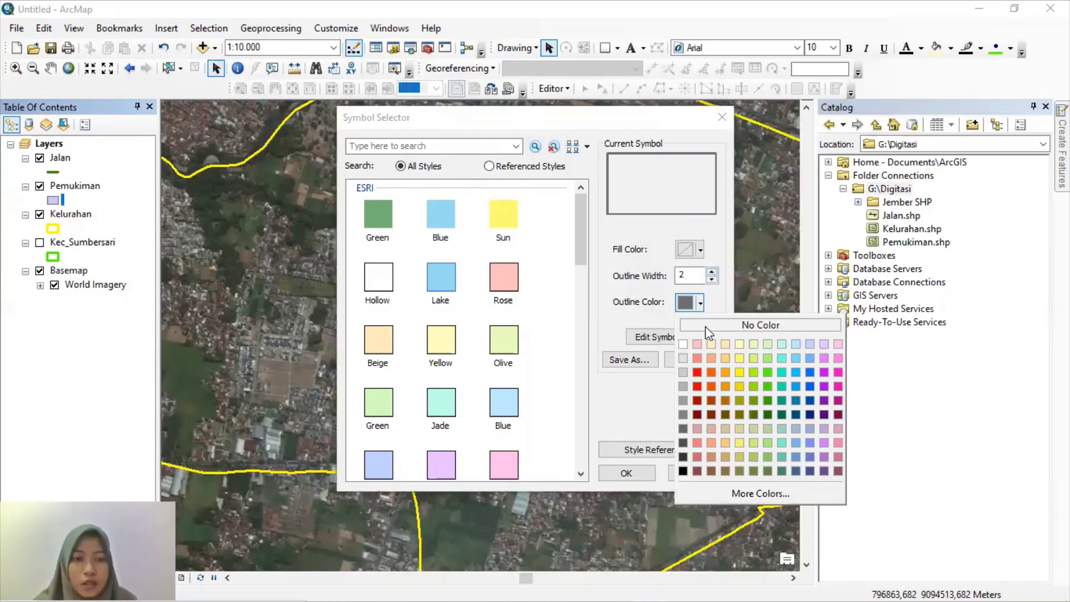
{"action": "left_click", "coordinate": [697, 372]}
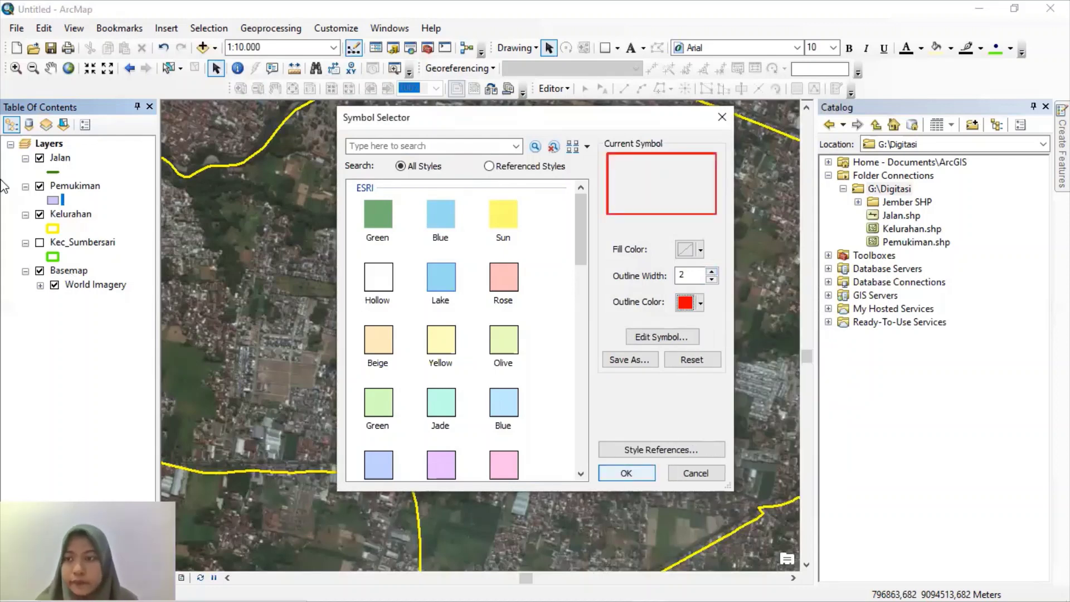
{"action": "key", "text": "Return"}
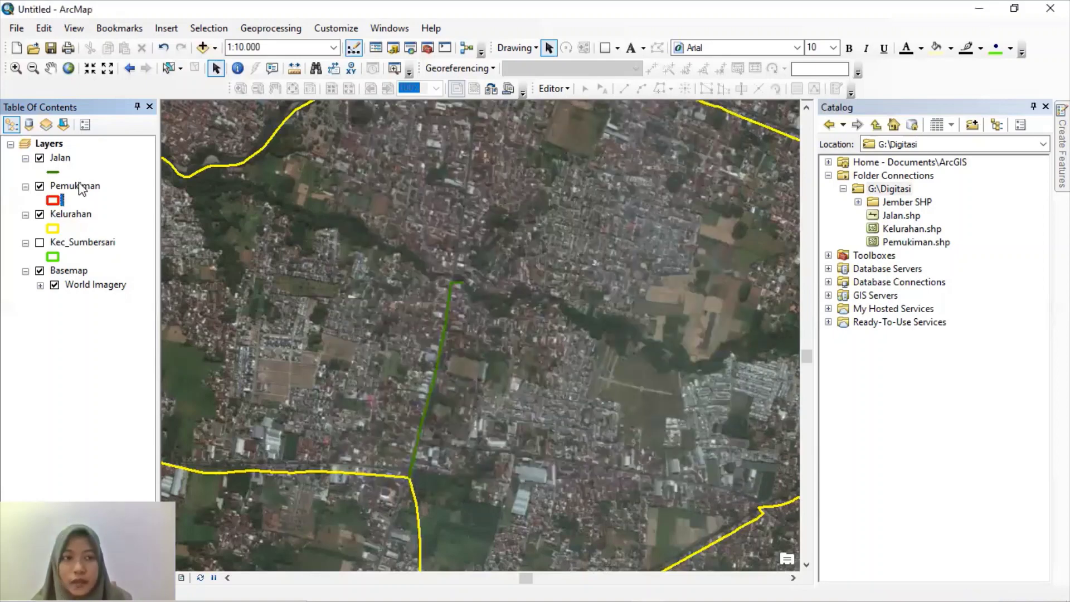
Start editing Pemukiman and digitize a four-corner polygon, about 817 m in perimeter, around the housing block east of the Jalan line's southern end
{"action": "left_click", "coordinate": [78, 186]}
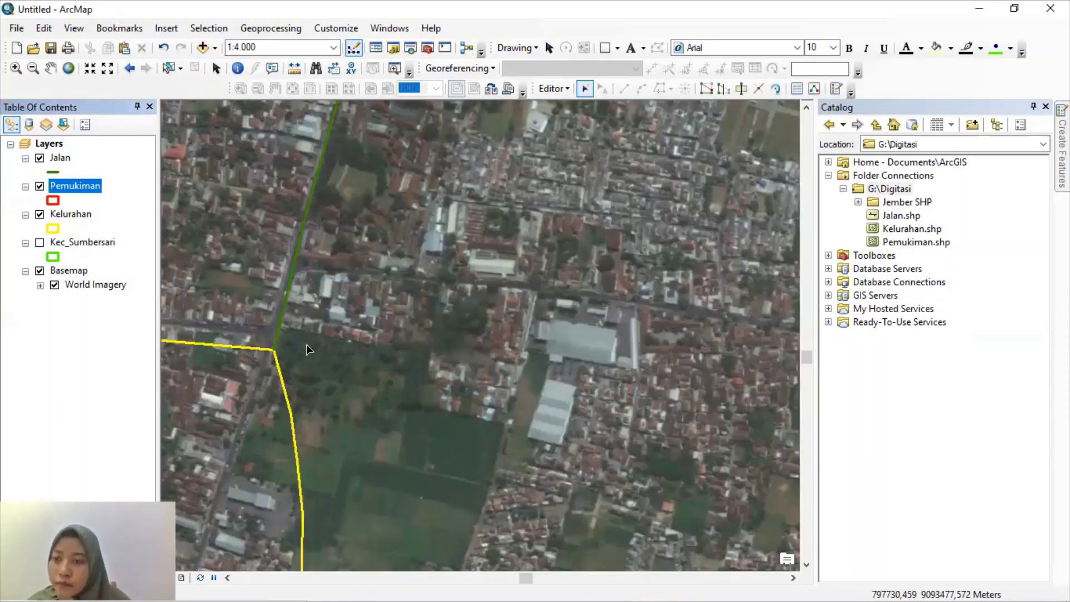
{"action": "right_click", "coordinate": [78, 184]}
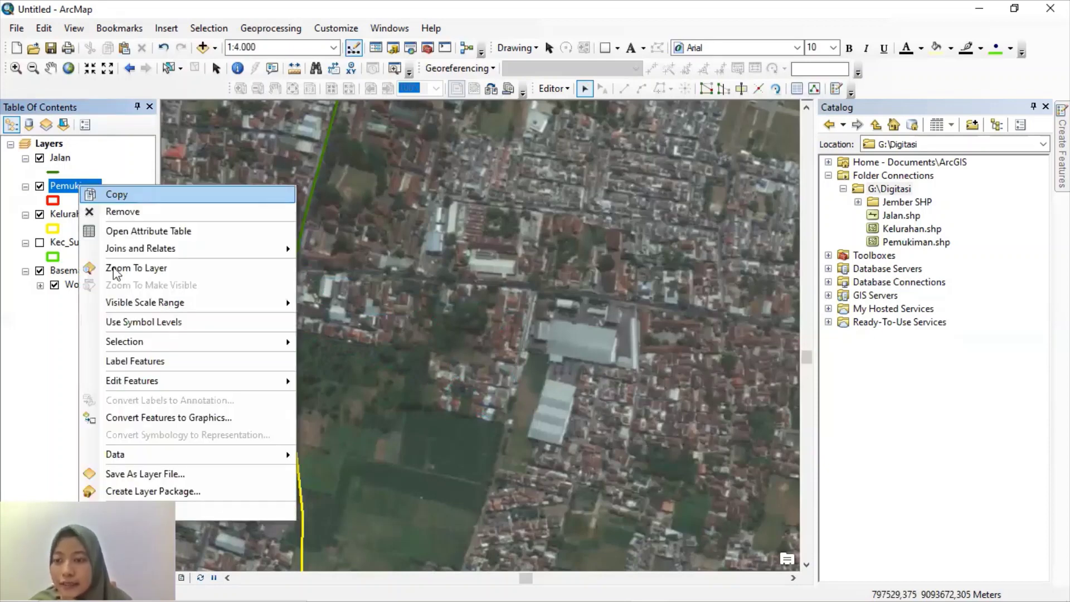
{"action": "mouse_move", "coordinate": [187, 385]}
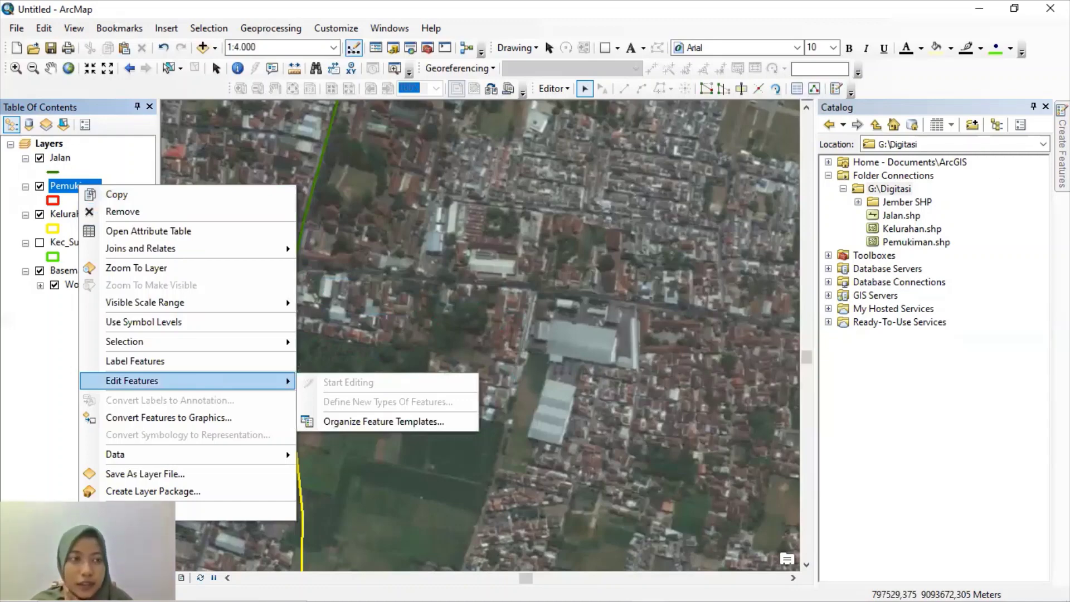
{"action": "left_click", "coordinate": [1061, 148]}
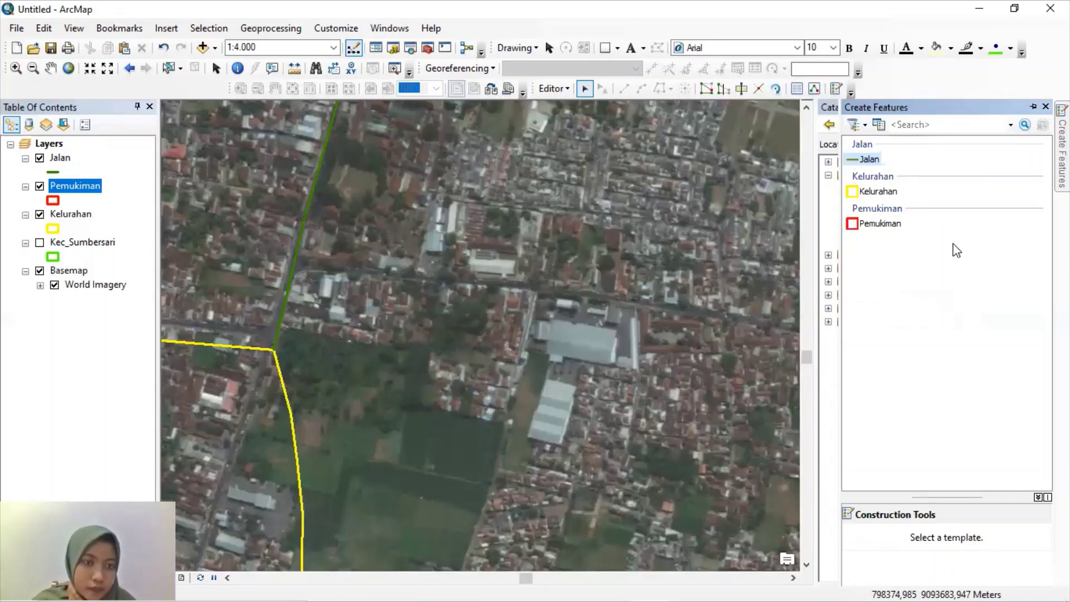
{"action": "left_click", "coordinate": [886, 226]}
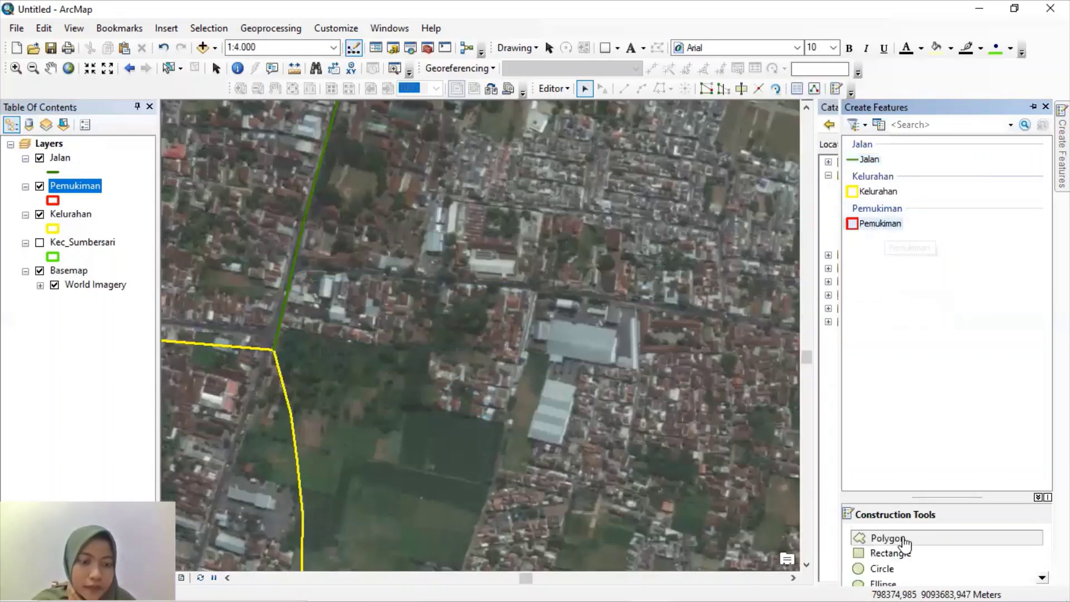
{"action": "left_click", "coordinate": [904, 539]}
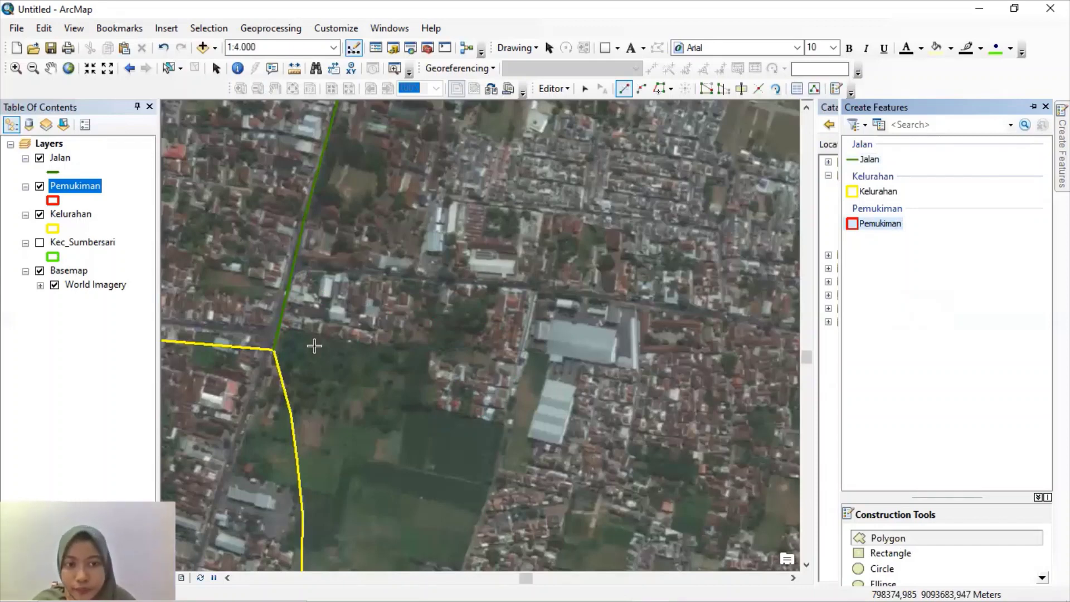
{"action": "left_click", "coordinate": [288, 326]}
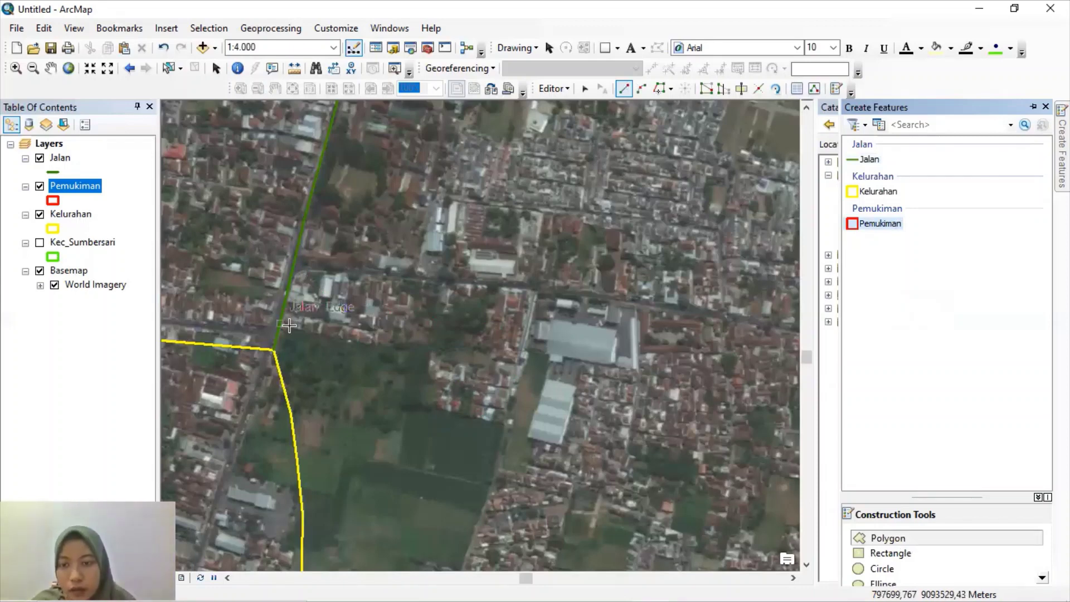
{"action": "left_click", "coordinate": [291, 275]}
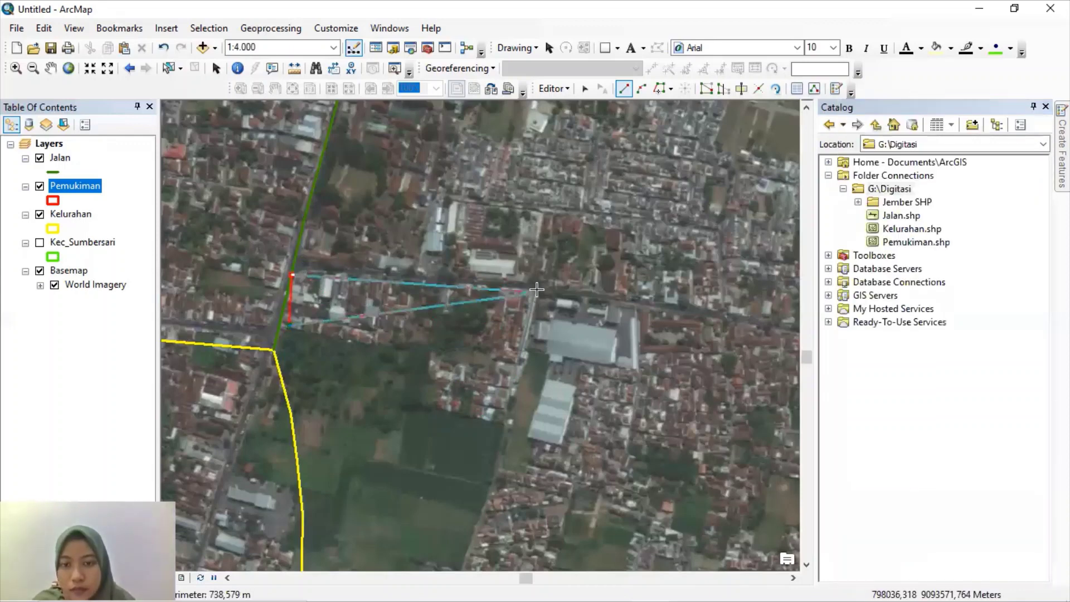
{"action": "left_click", "coordinate": [536, 290]}
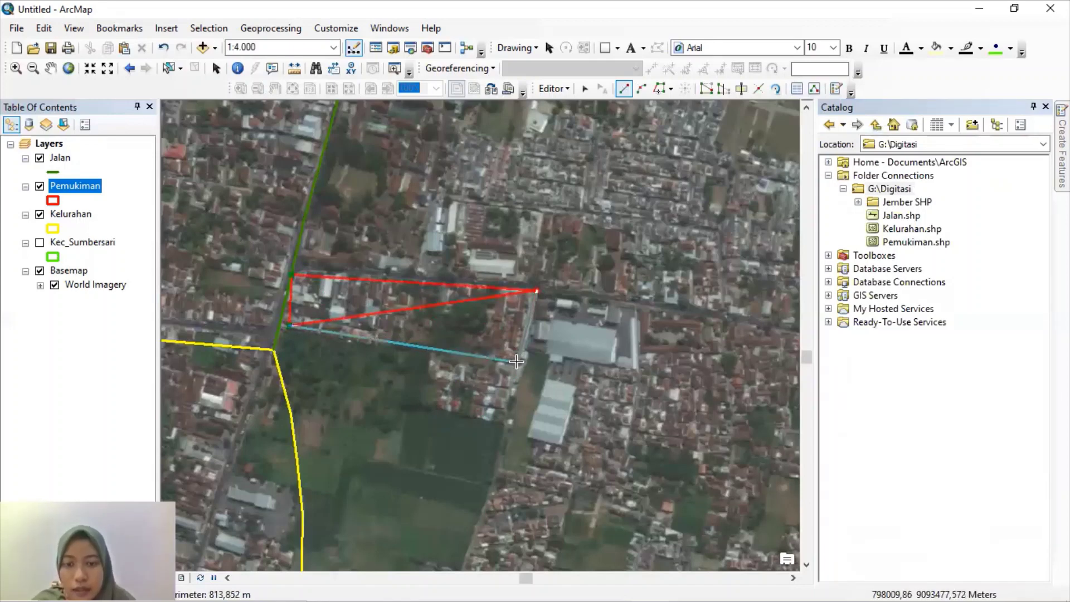
{"action": "left_click", "coordinate": [516, 362]}
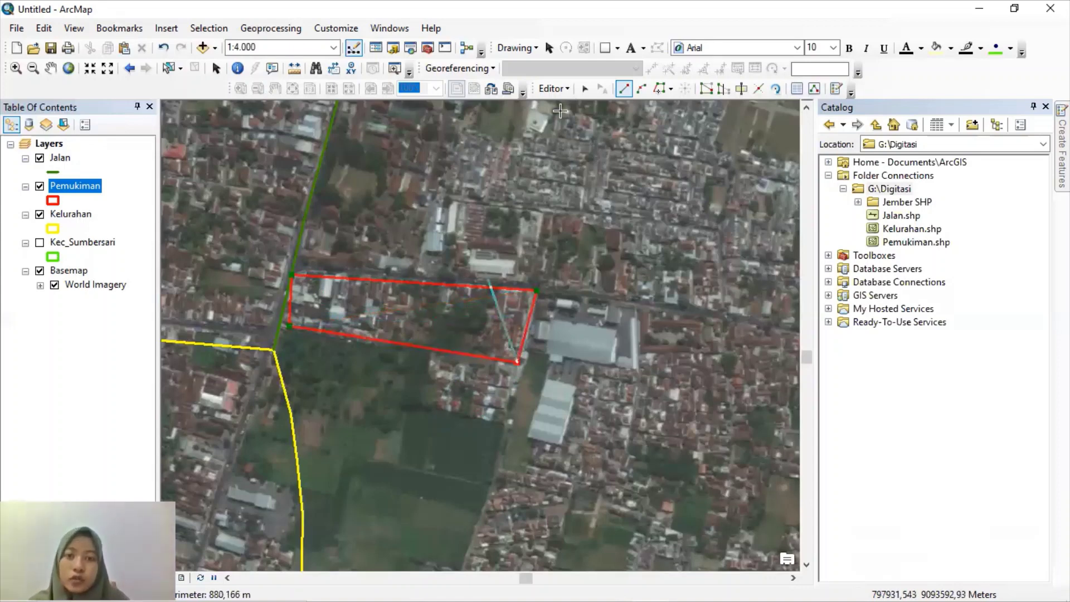
{"action": "double_click", "coordinate": [516, 361]}
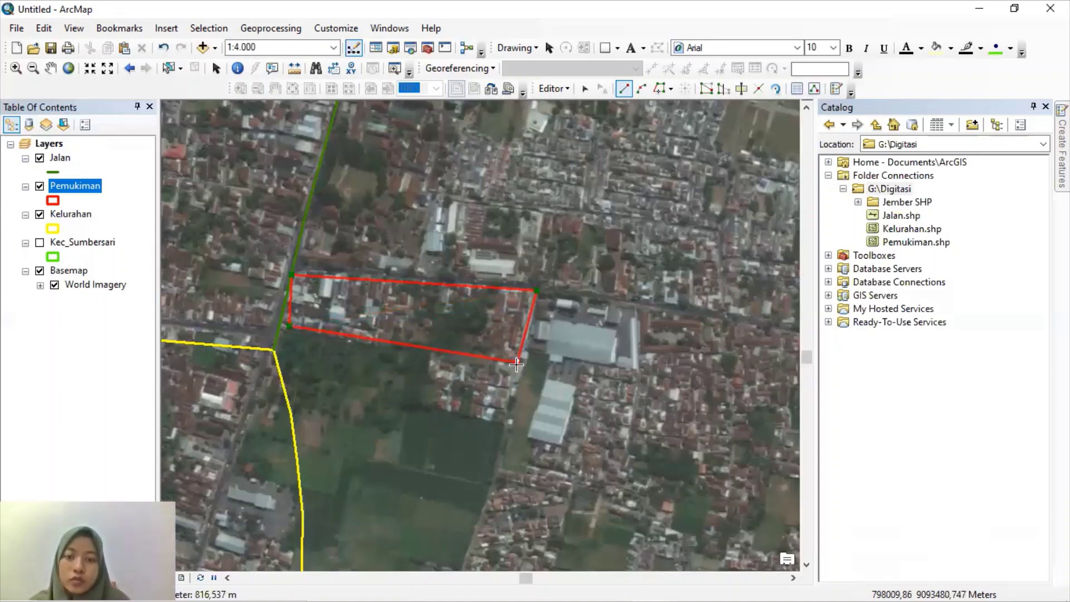
Stop editing the Pemukiman layer and save the edits
{"action": "left_click", "coordinate": [560, 93]}
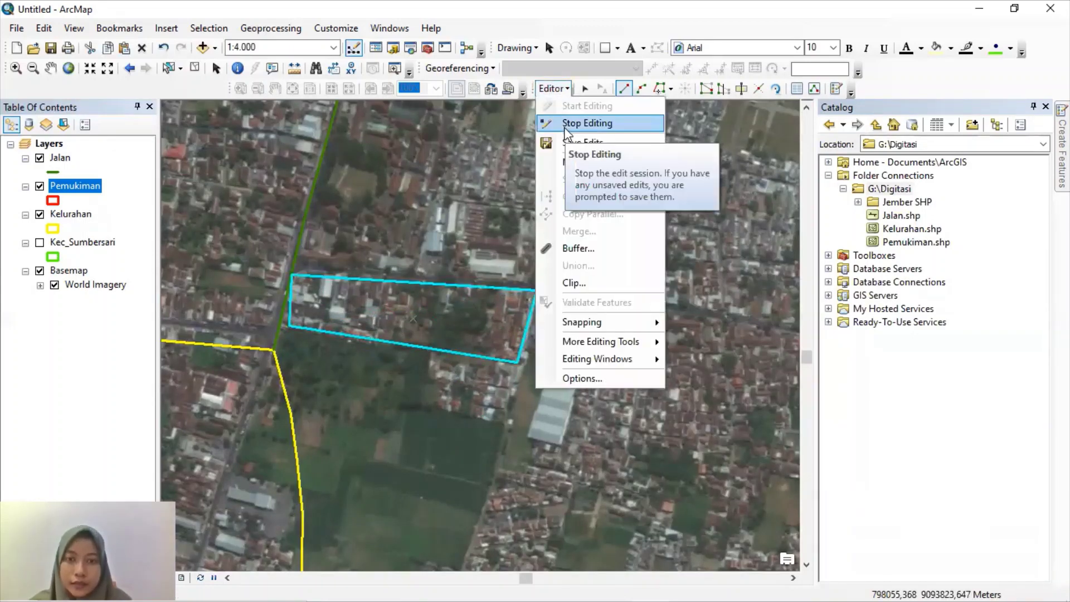
{"action": "left_click", "coordinate": [564, 124]}
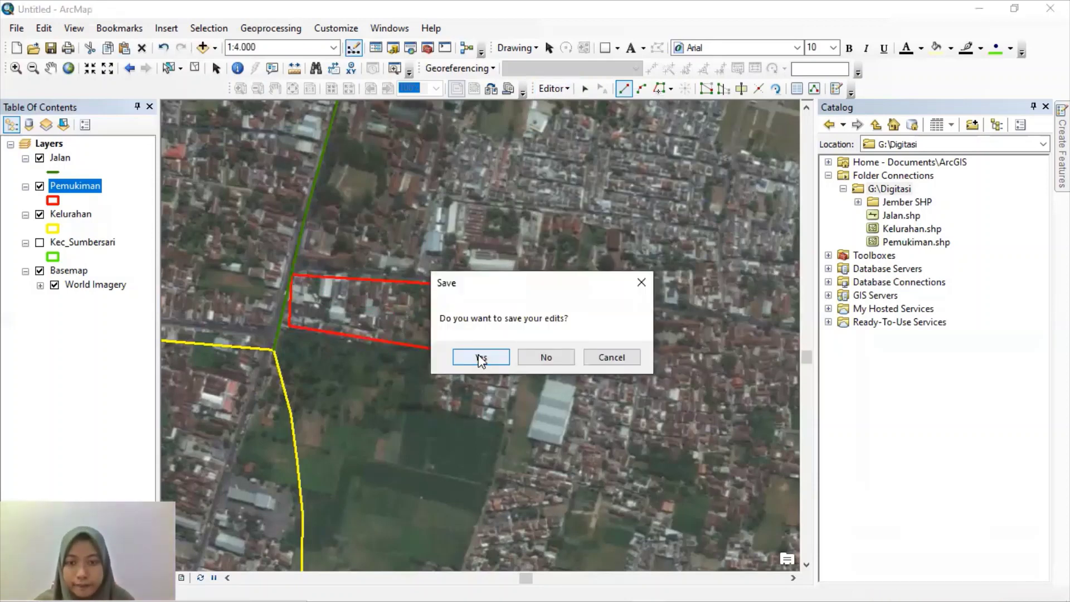
{"action": "left_click", "coordinate": [481, 358]}
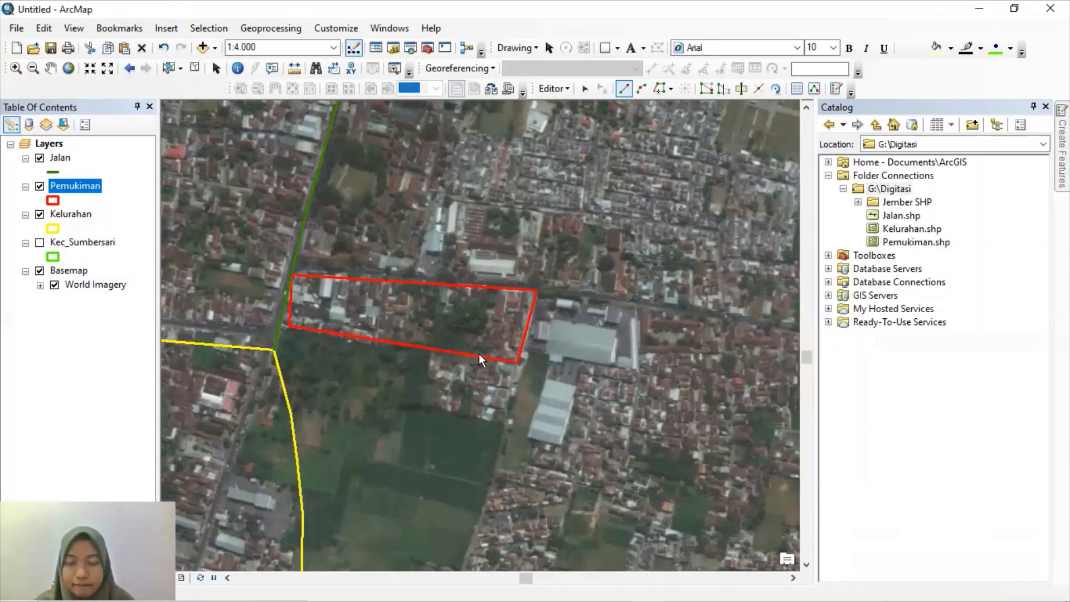